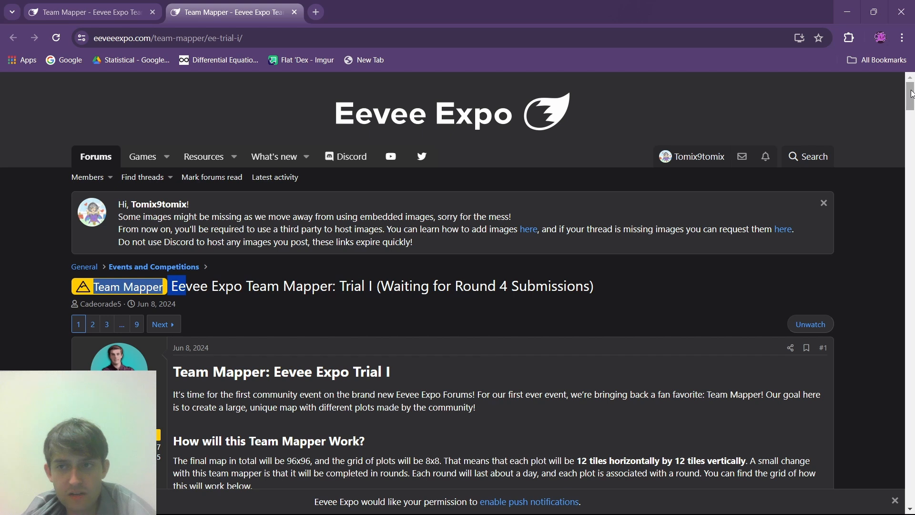
- Read the Team Mapper event rules, the plot 38 participation example and the numbered plot grid in the thread's first post
drag(912, 94, 912, 129)
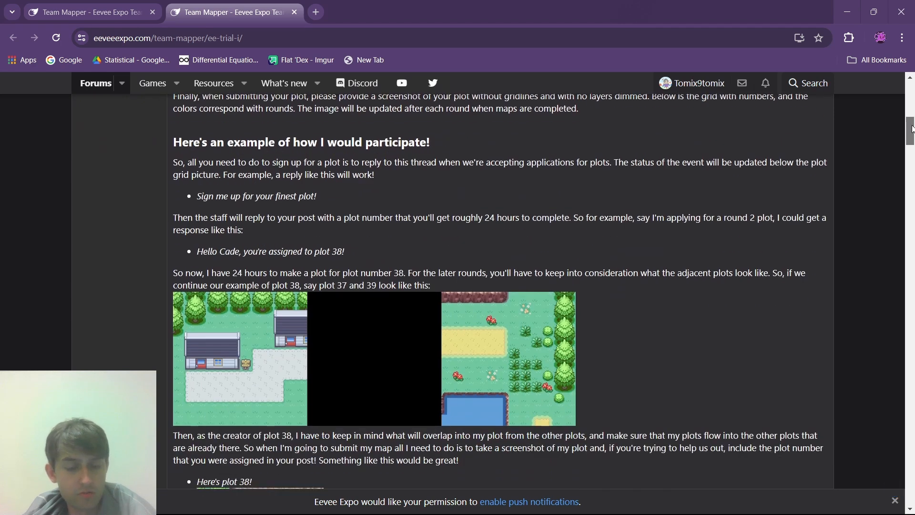
drag(912, 129, 912, 131)
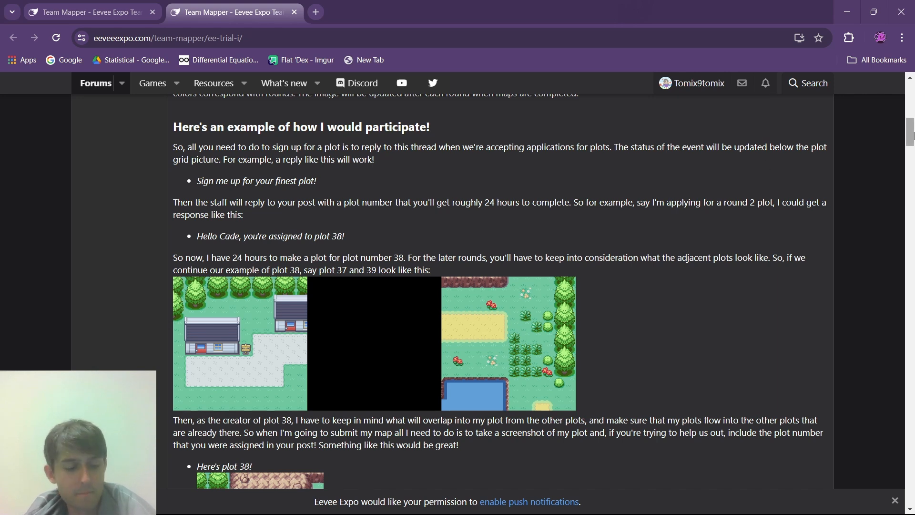
drag(912, 136, 912, 161)
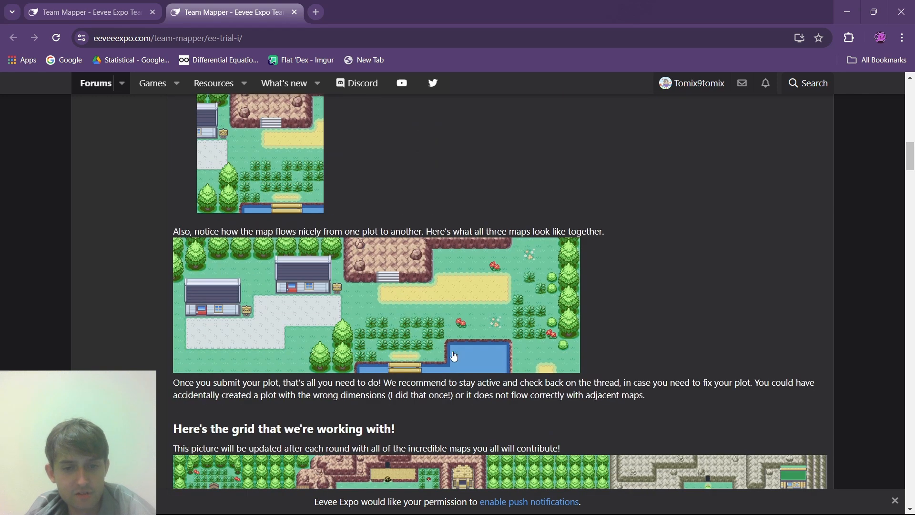
scroll(477, 354, up, 20)
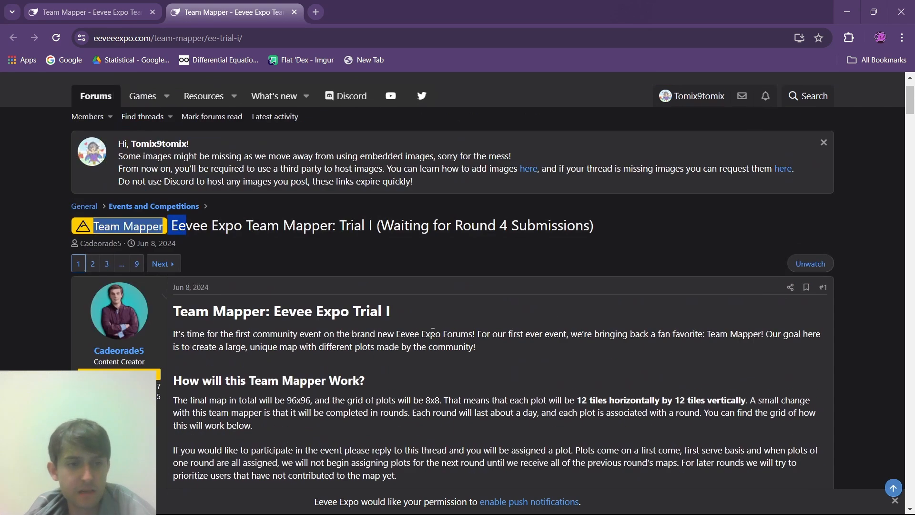
scroll(431, 323, down, 3)
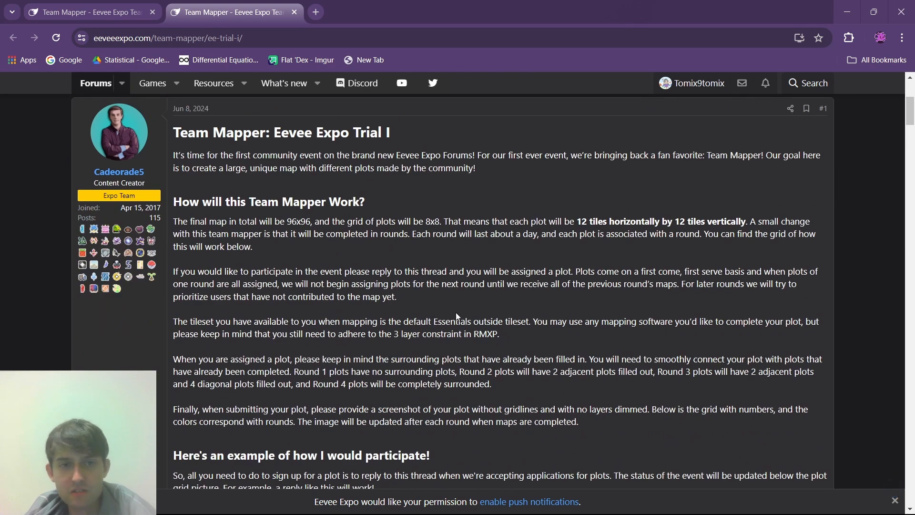
scroll(456, 313, up, 4)
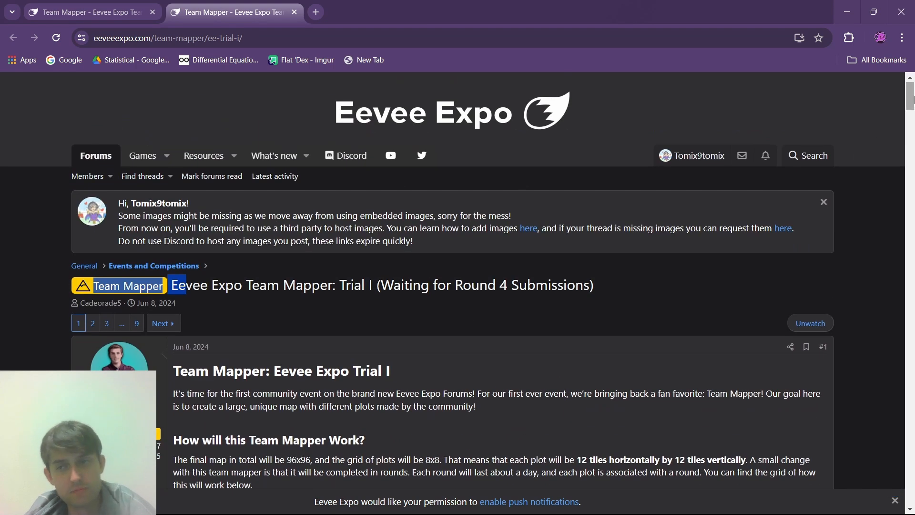
drag(912, 99, 903, 178)
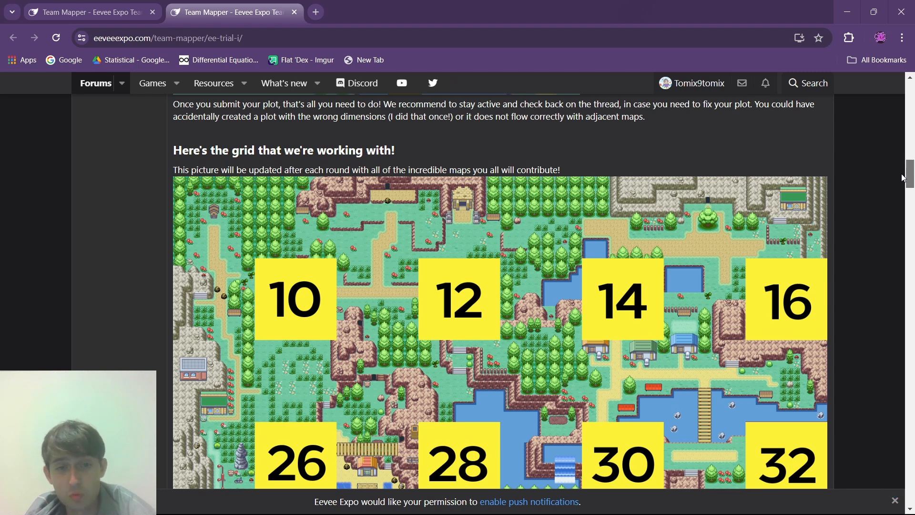
mouse_move(903, 178)
mouse_down()
mouse_move(908, 210)
mouse_move(911, 192)
mouse_up()
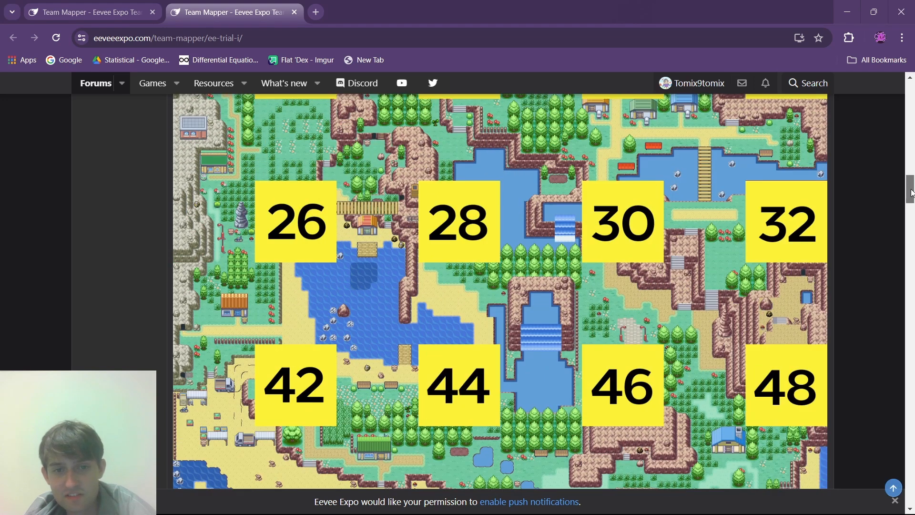
mouse_move(911, 192)
mouse_down()
mouse_move(912, 200)
mouse_move(912, 185)
mouse_up()
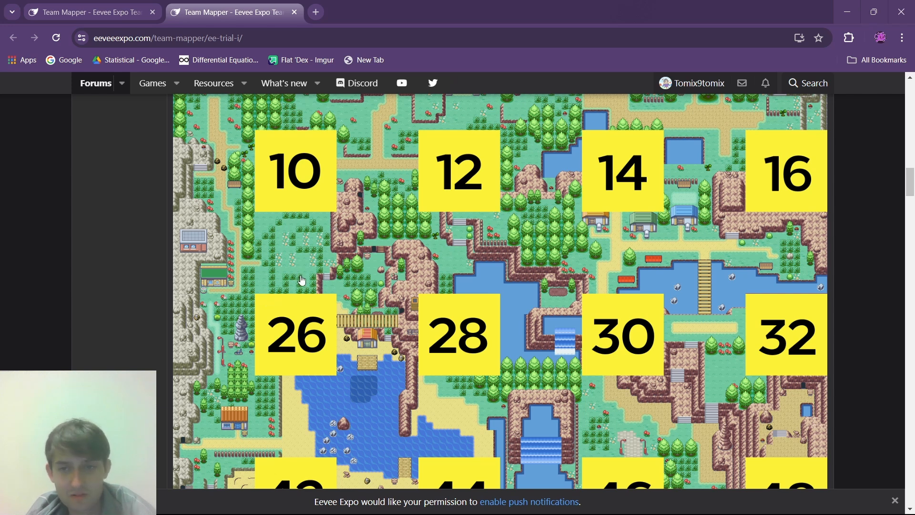
drag(913, 199, 913, 192)
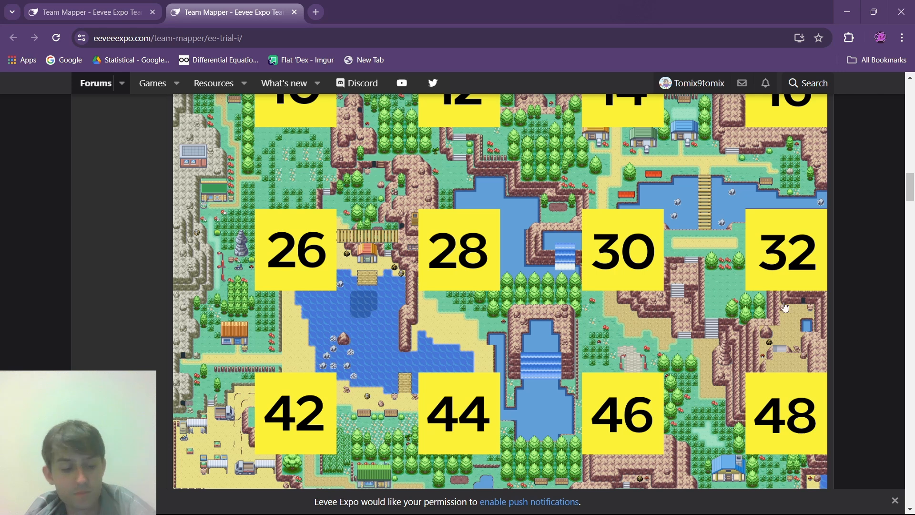
- Find the staff reply with the round's plot assignments on page 8 of the thread and highlight the own assigned plot number
click(73, 4)
scroll(316, 198, up, 10)
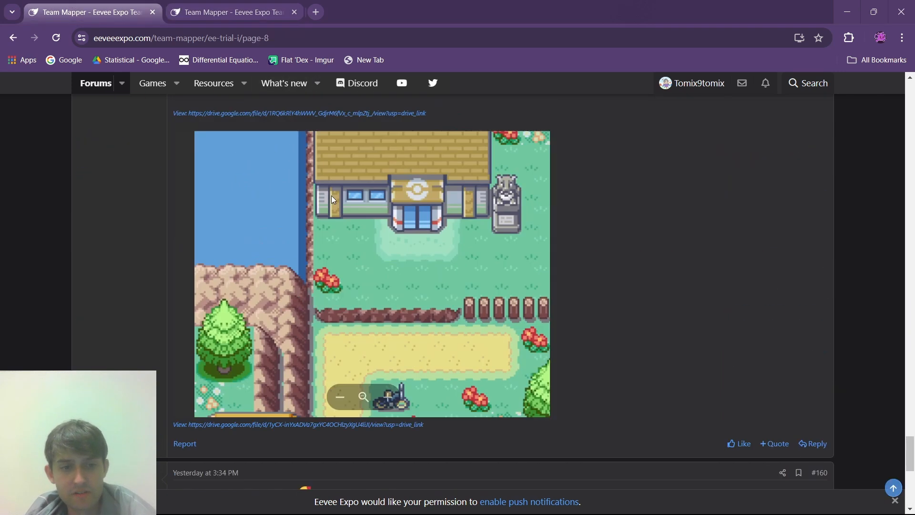
scroll(692, 319, up, 3)
scroll(676, 320, down, 7)
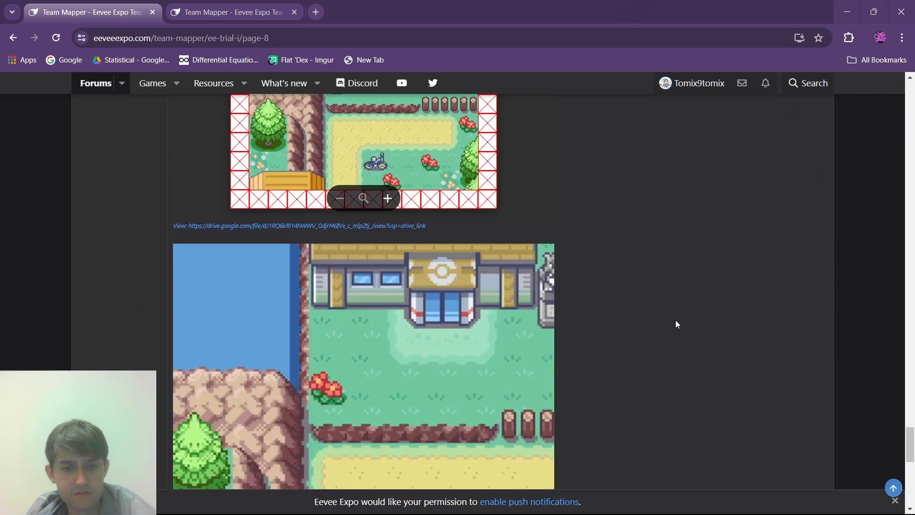
scroll(675, 318, up, 5)
scroll(675, 318, up, 12)
scroll(668, 316, down, 4)
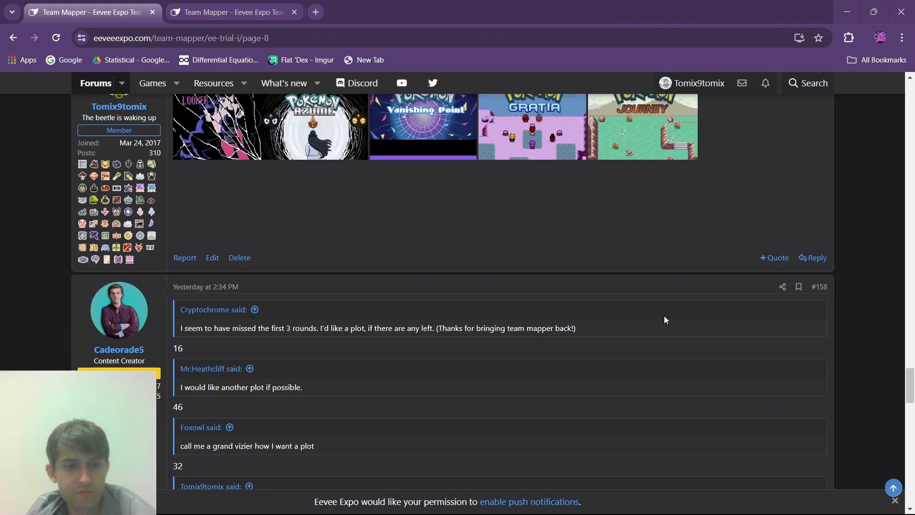
drag(169, 424, 204, 423)
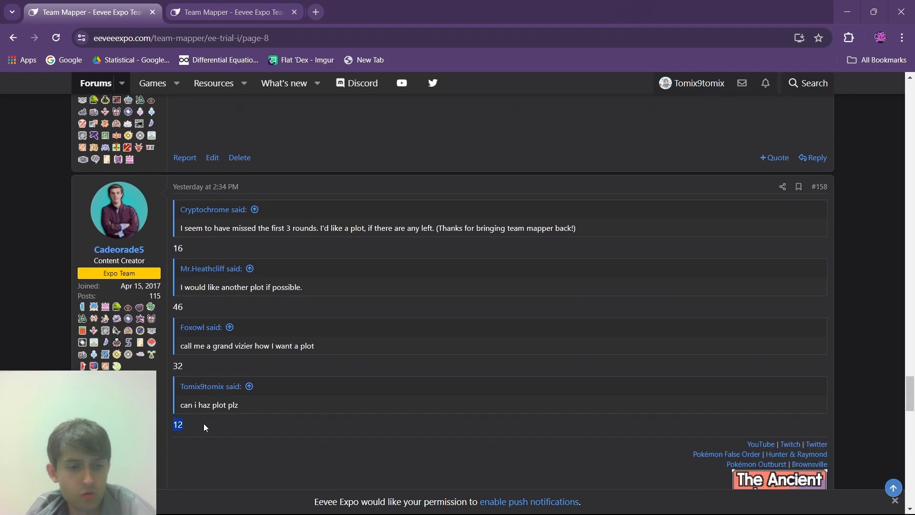
- Locate plot 12 on the event's grid picture and examine the plots around it, cross-checking the assignment reply
click(206, 5)
scroll(471, 240, up, 3)
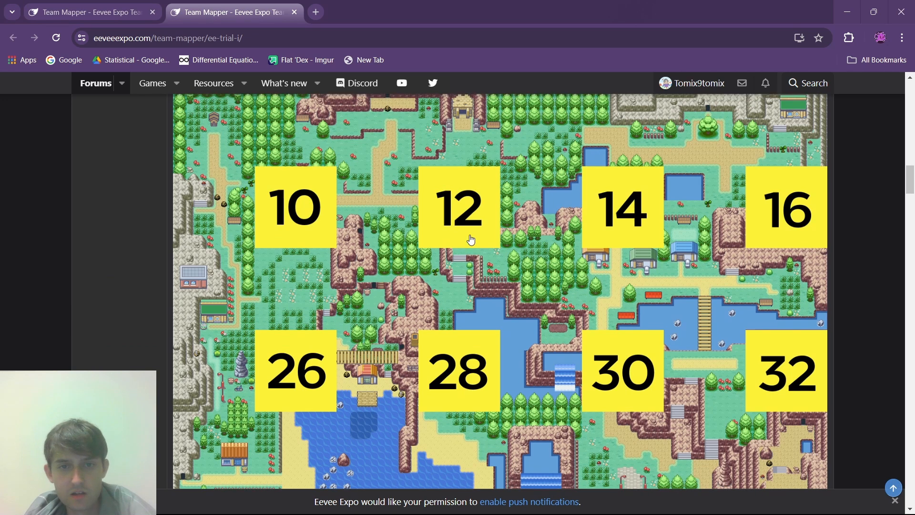
scroll(471, 239, up, 1)
click(91, 12)
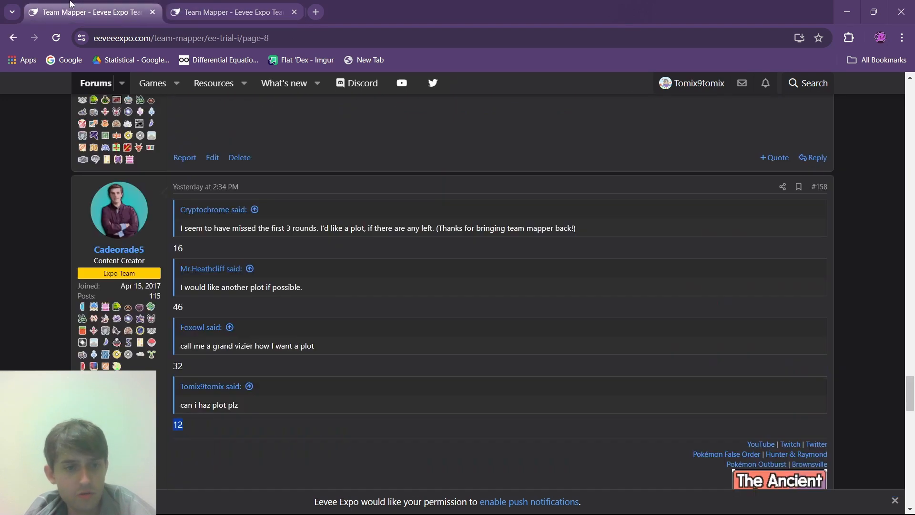
click(221, 13)
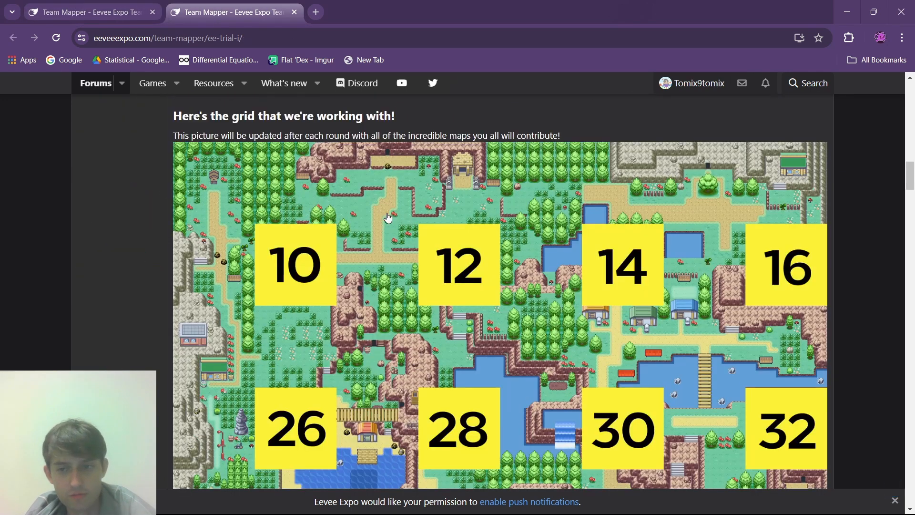
scroll(388, 214, down, 3)
scroll(400, 213, up, 1)
scroll(401, 213, up, 2)
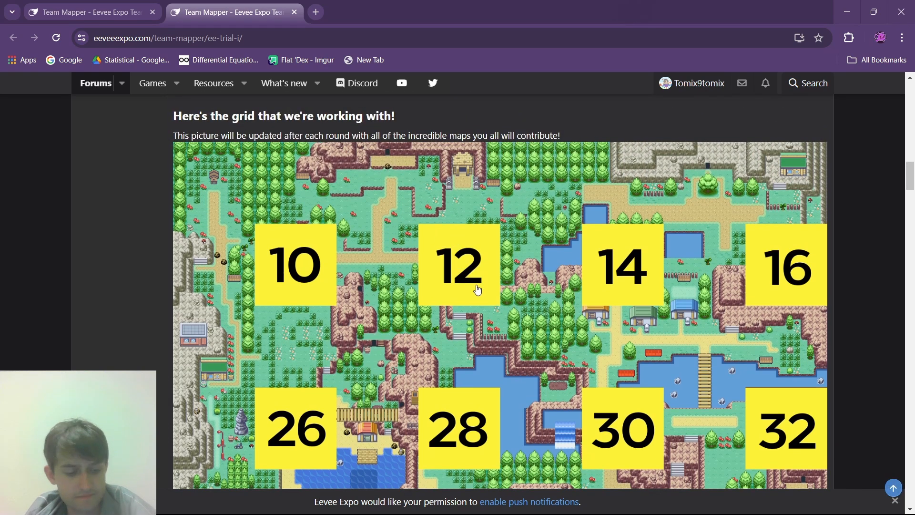
- Switch to RPG Maker XP, make layer 1 of the team mapper map active and turn on dimming of other layers
mouse_move(576, 489)
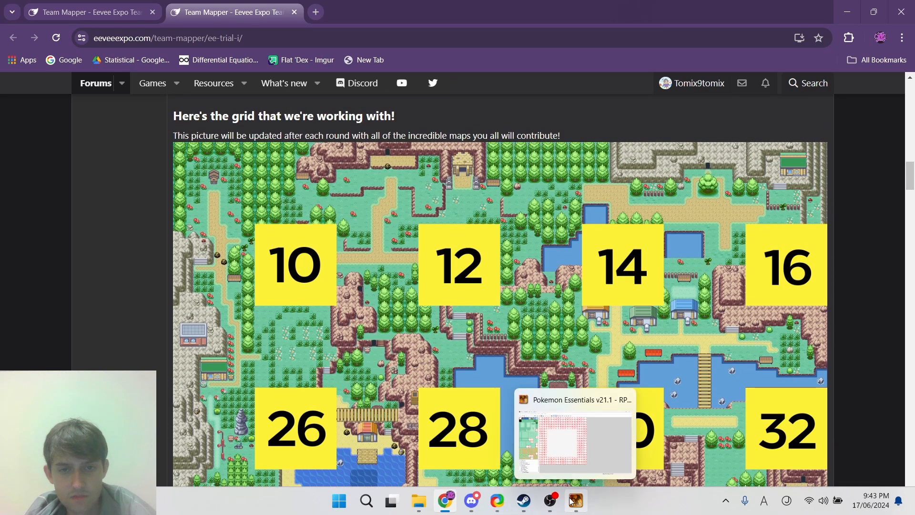
click(575, 500)
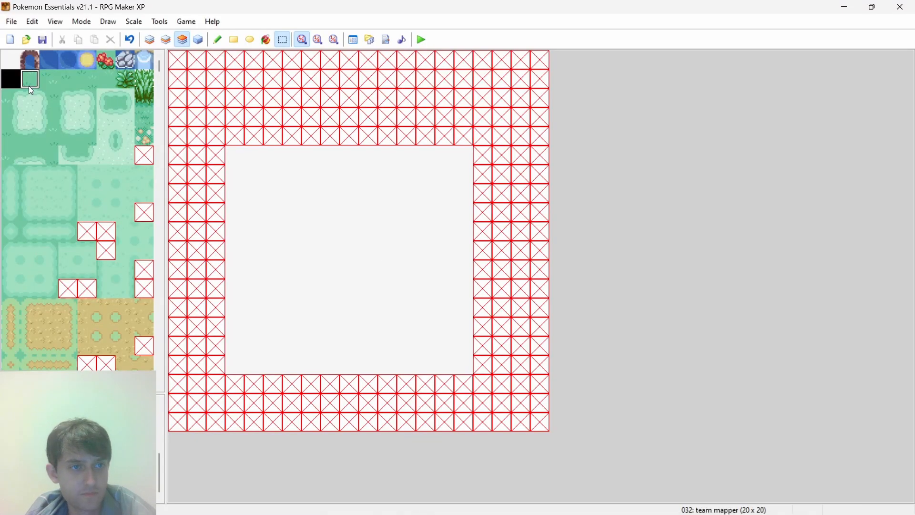
click(60, 22)
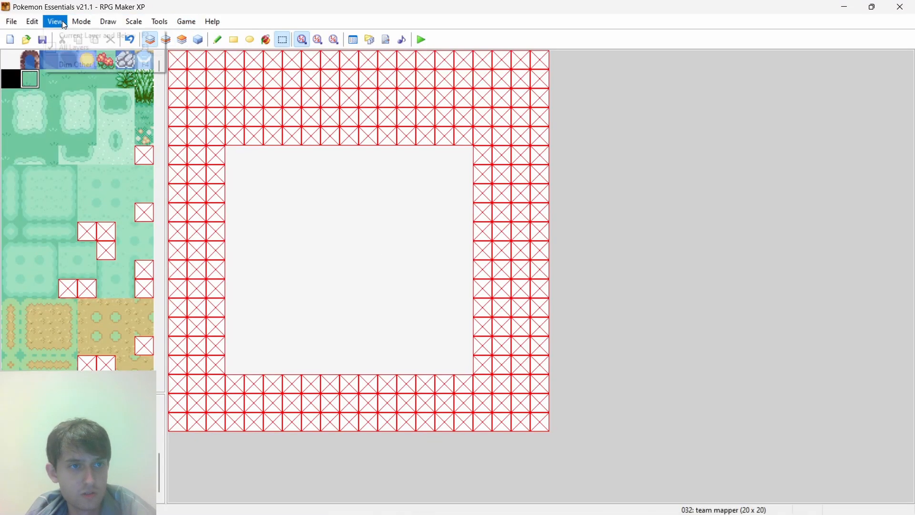
click(67, 65)
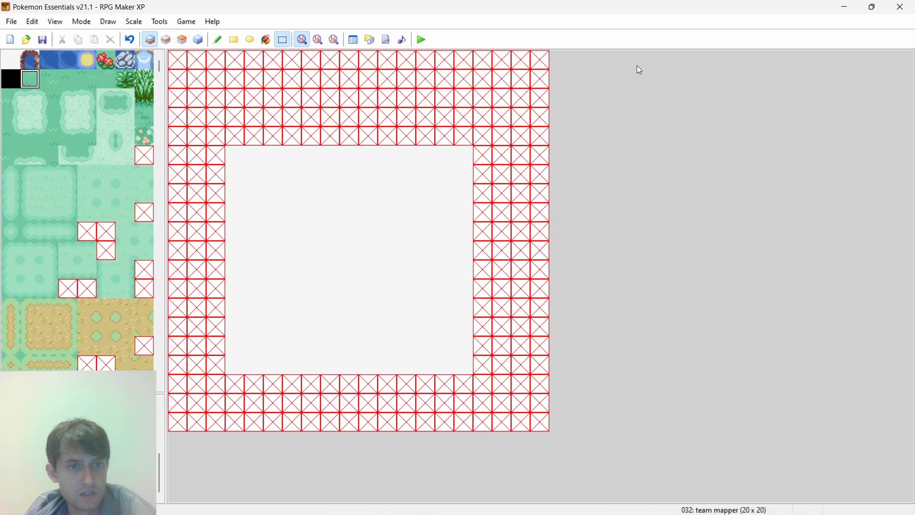
- Following the browser's grid picture, paint the row above the plot in RPG Maker XP with eight plain grass tiles and five tall-grass tiles
click(845, 6)
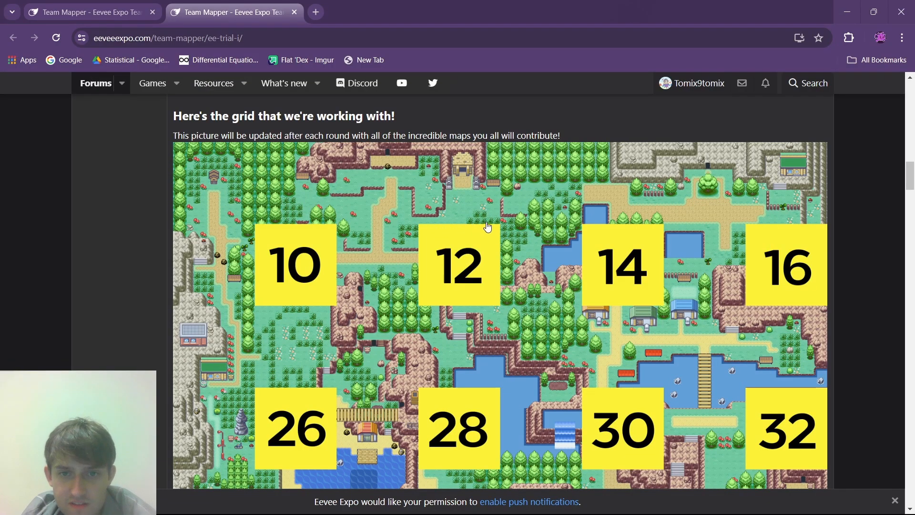
click(578, 501)
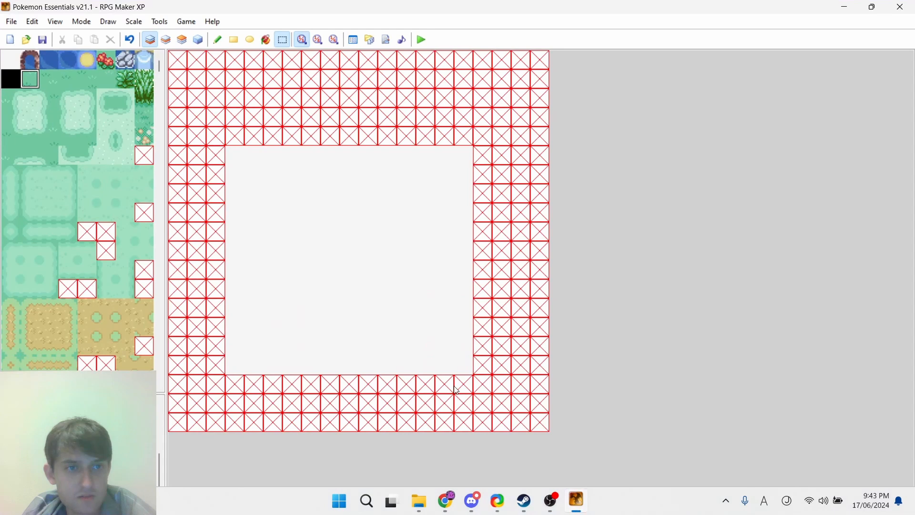
click(127, 80)
click(234, 40)
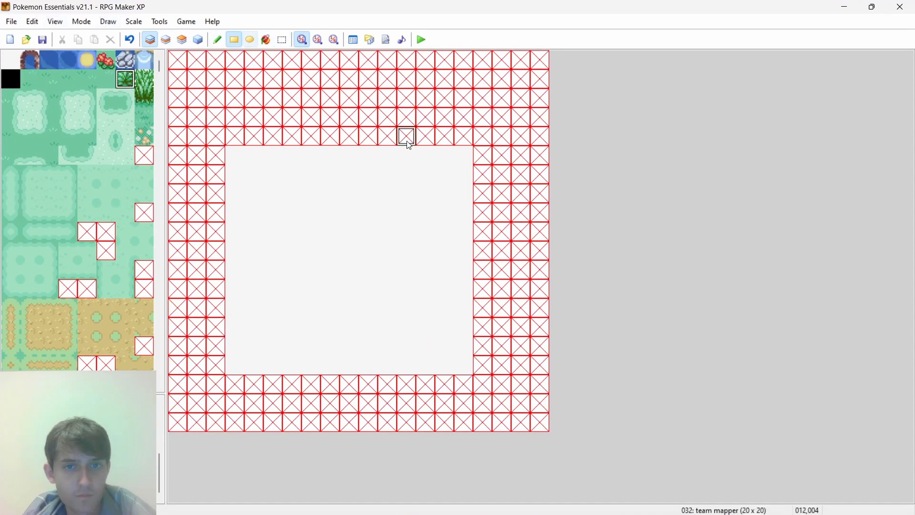
drag(431, 142, 394, 143)
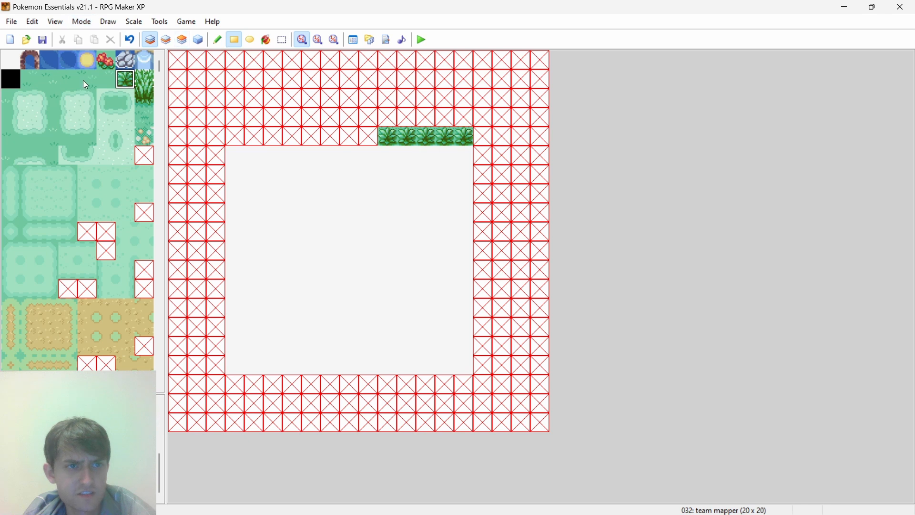
click(34, 81)
drag(369, 136, 233, 136)
- Recheck plot 12's neighbours in the browser, then paint three tall-grass tiles down the upper east border in RPG Maker XP
click(846, 7)
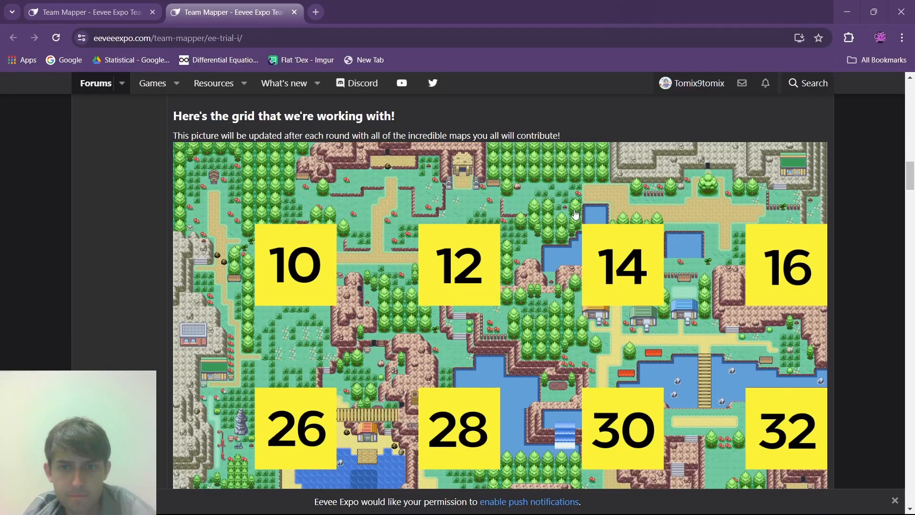
scroll(446, 341, down, 2)
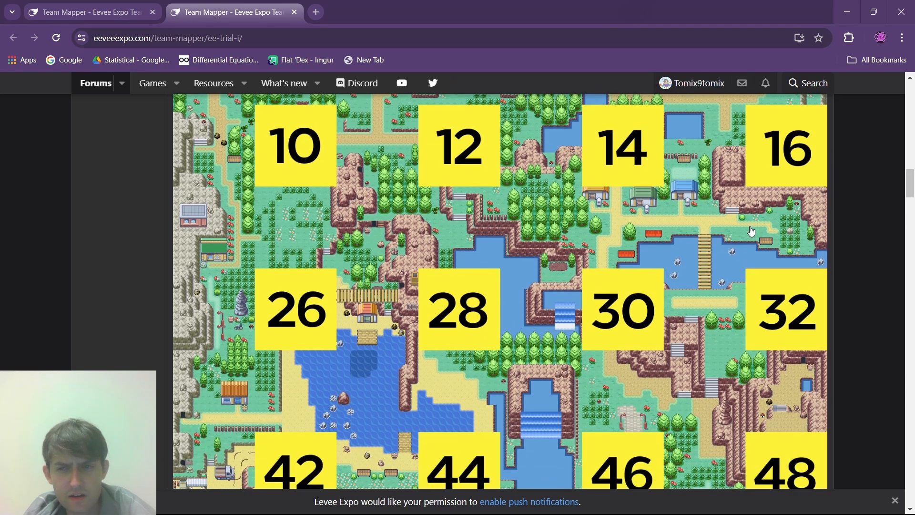
scroll(772, 296, down, 1)
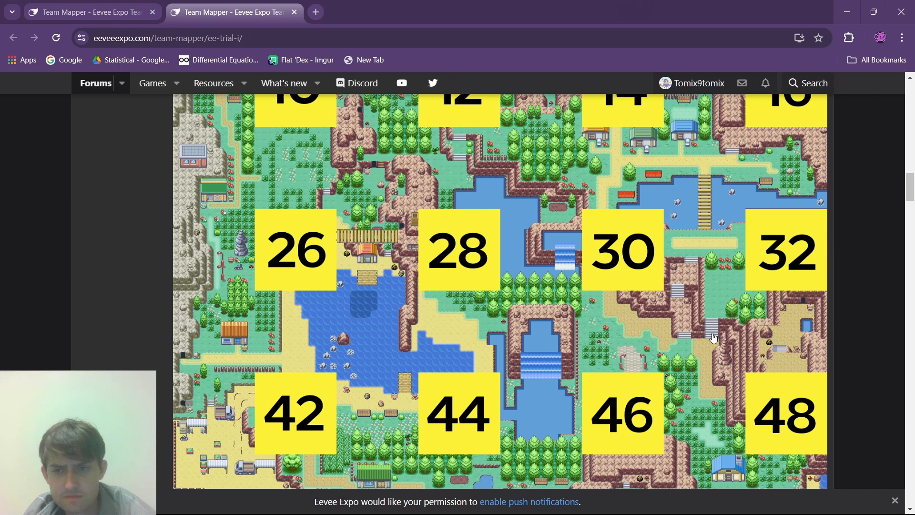
scroll(747, 286, up, 3)
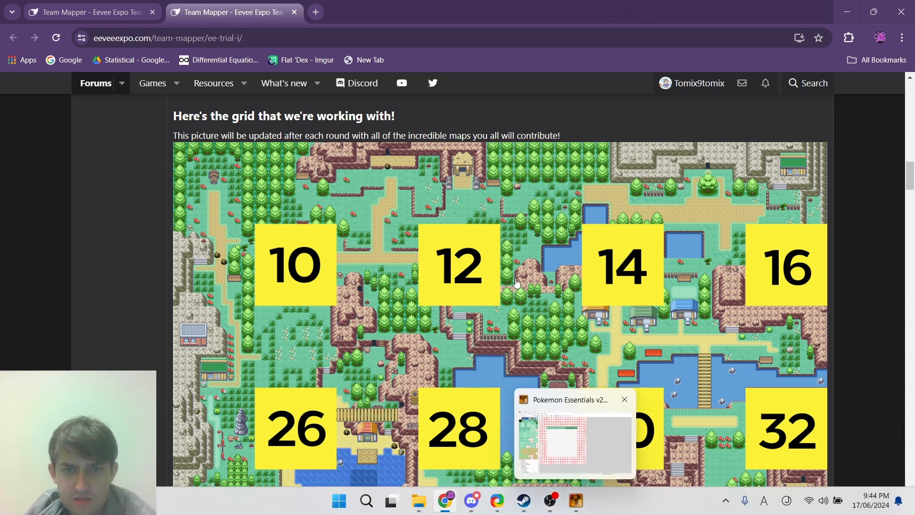
click(580, 508)
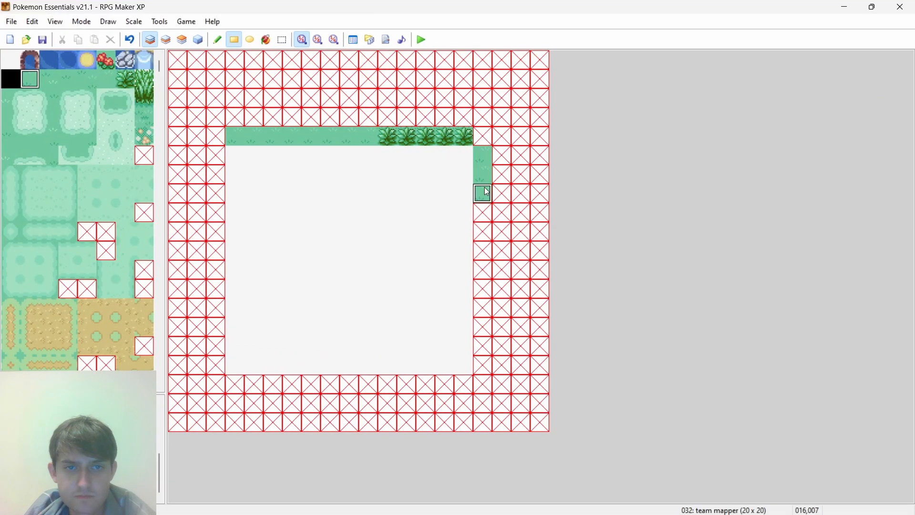
click(126, 80)
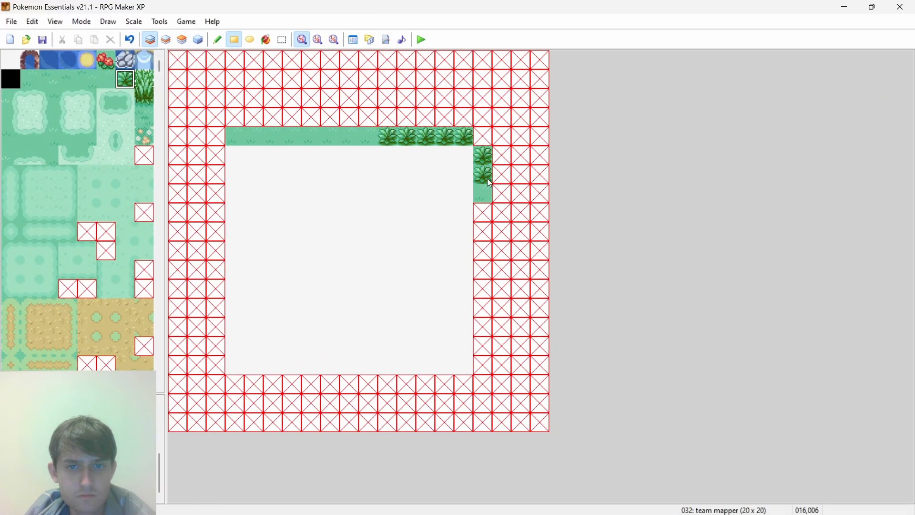
- Place the upper-left tile of a tree on layer 2 over the third east-border grass tile, then return to the browser's grid picture
drag(159, 69, 156, 98)
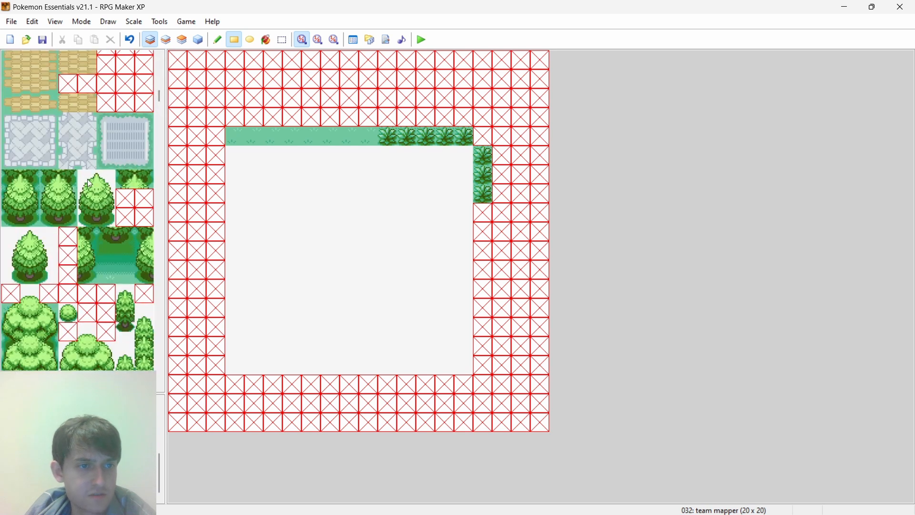
click(167, 42)
click(488, 188)
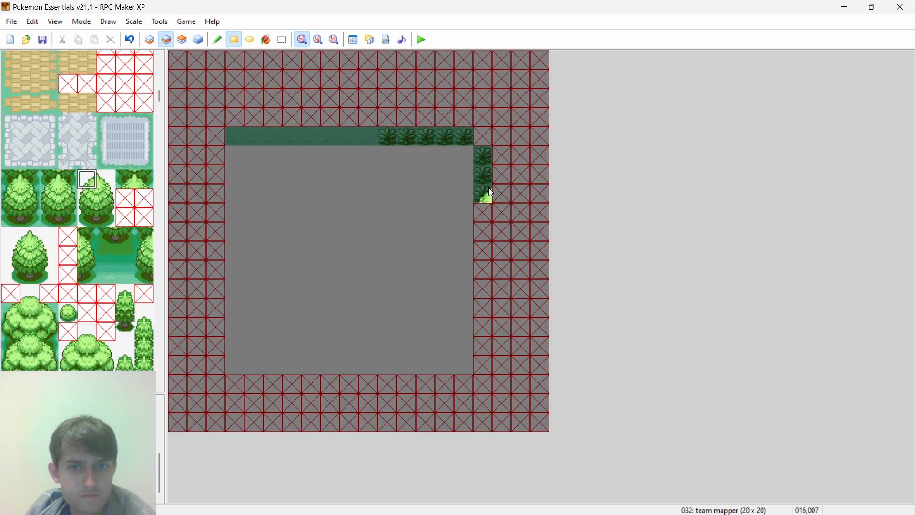
click(848, 7)
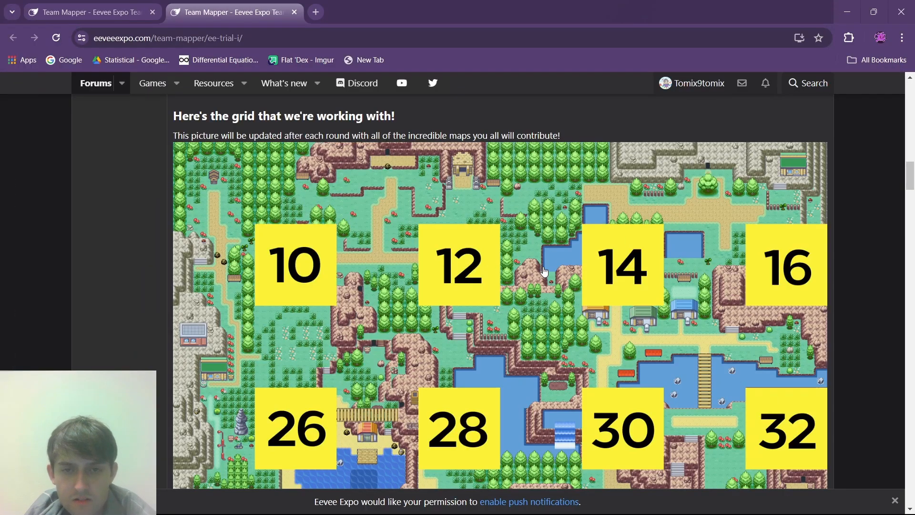
- Check plot 12's east edge in the browser, then paint the left halves of four trees down the east border on layer 1 in RPG Maker XP
ctrl+scroll(545, 272, up, 5)
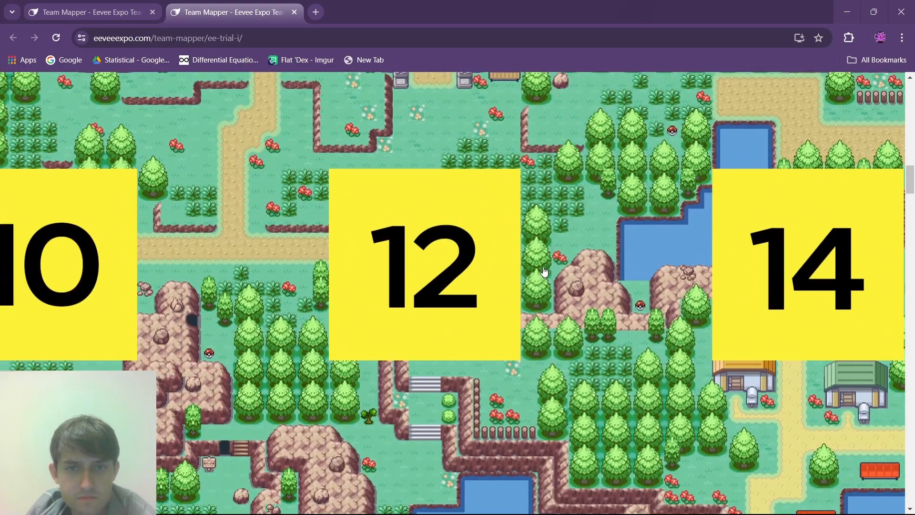
scroll(544, 272, up, 1)
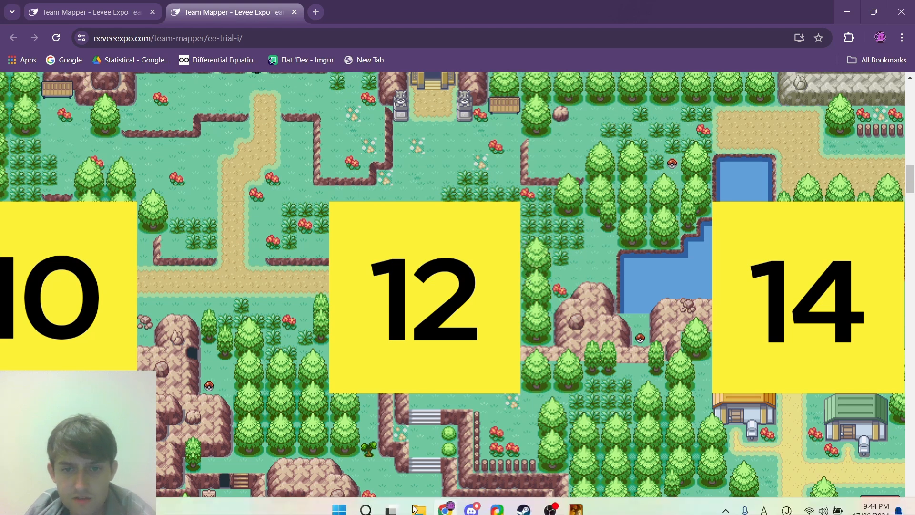
click(575, 500)
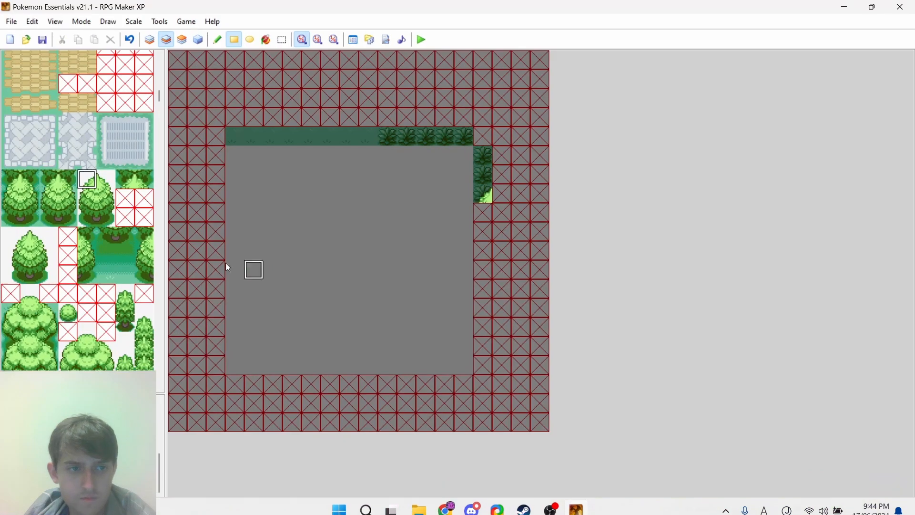
drag(50, 202, 48, 216)
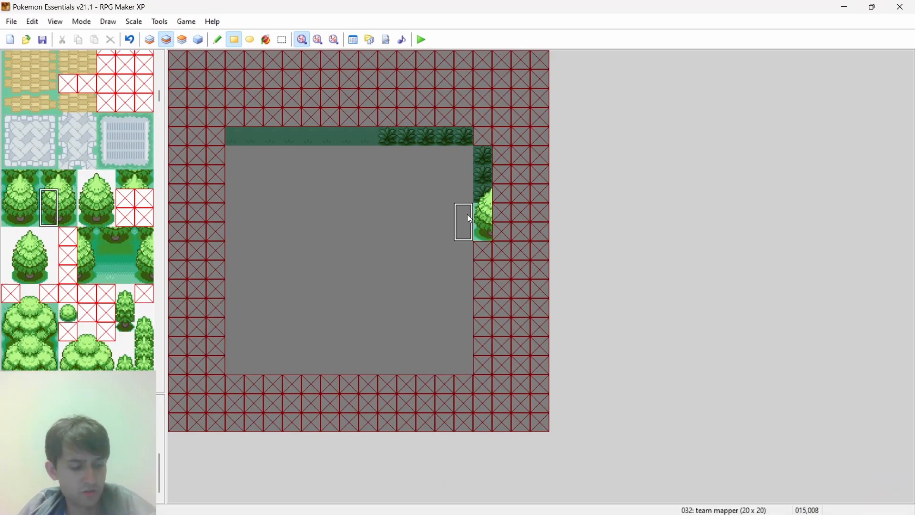
key(ctrl+z)
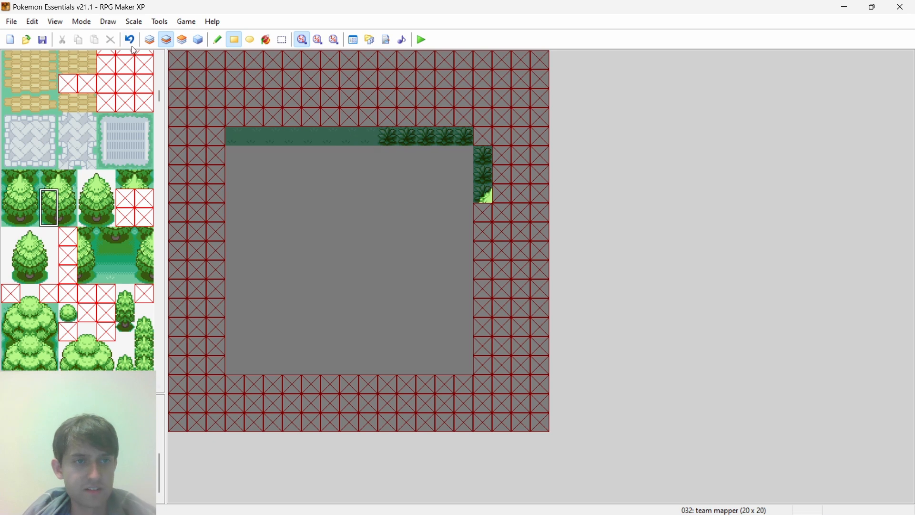
click(148, 40)
click(482, 212)
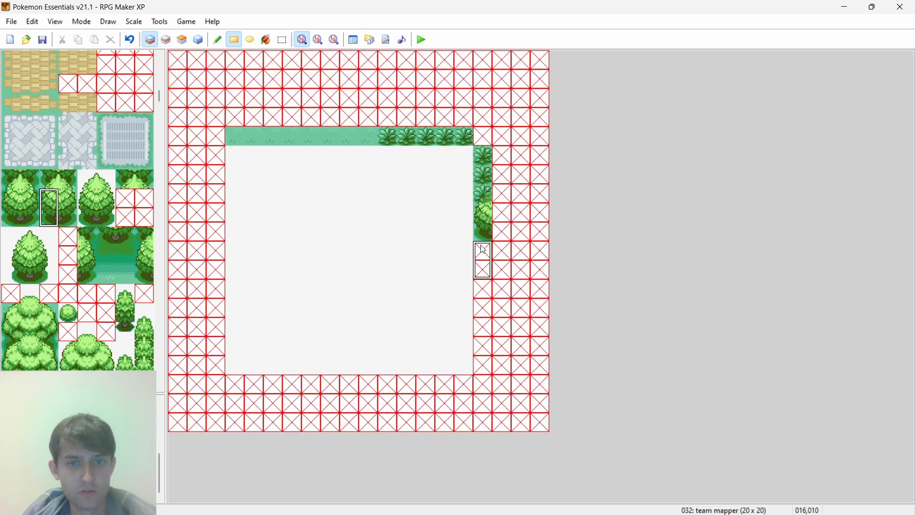
click(484, 253)
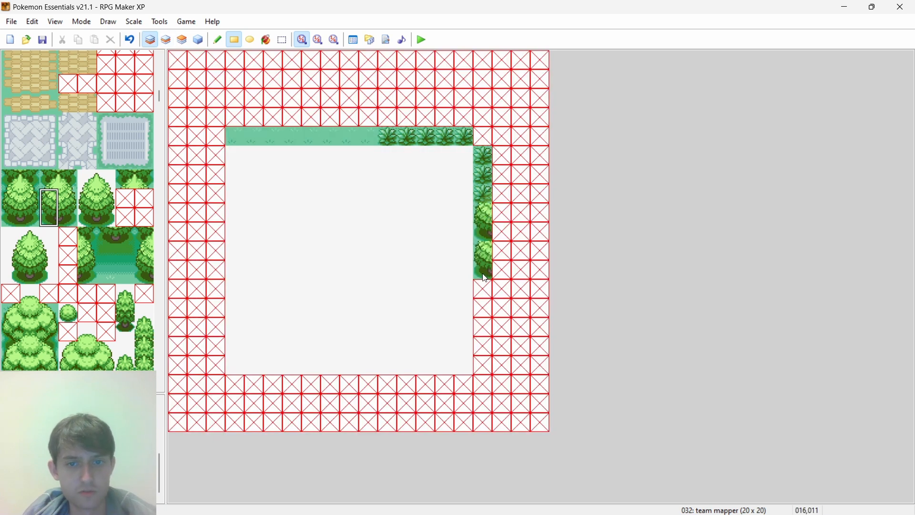
click(486, 354)
- Compare the trees painted on the east border with the tiles beside plot 12 in the browser's grid picture
key(alt+Tab)
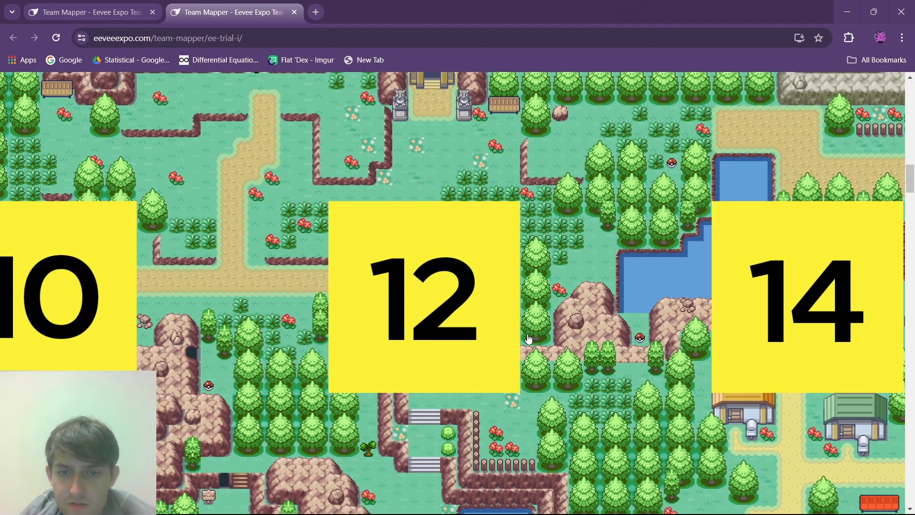
key(alt+Tab)
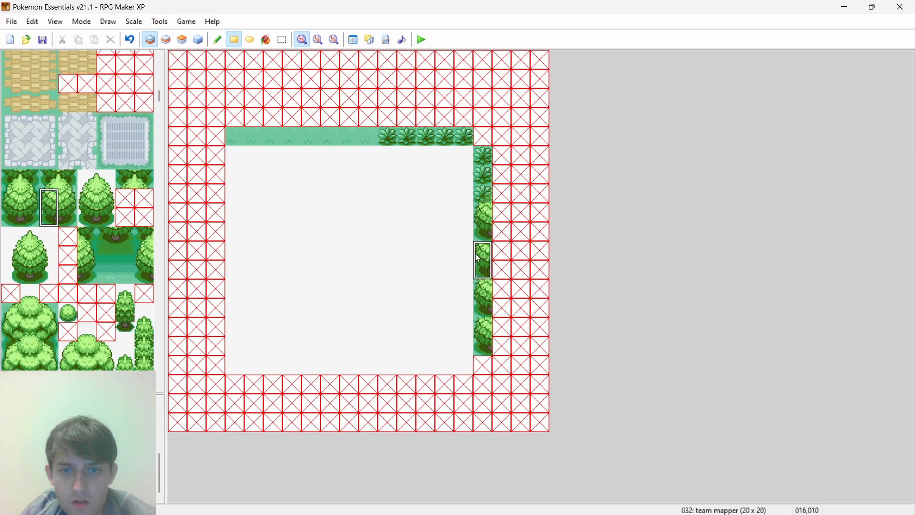
key(alt+Tab)
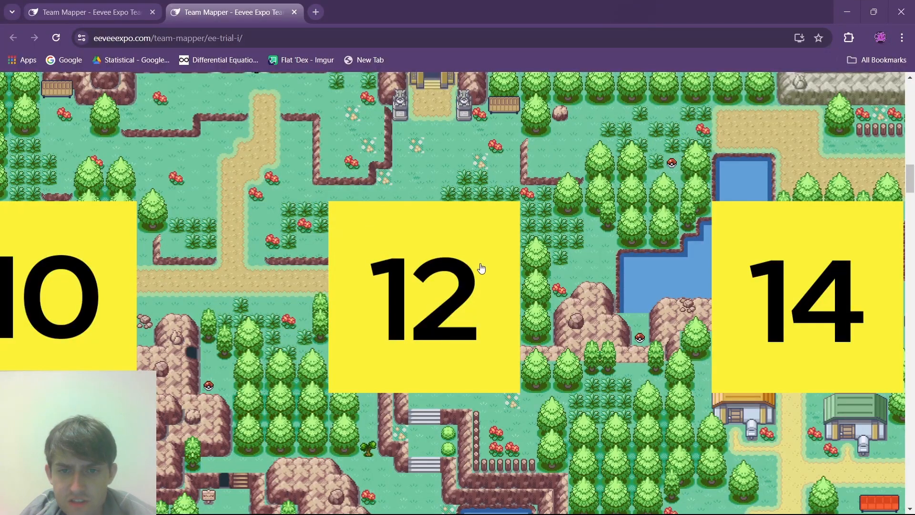
key(alt+Tab)
click(484, 283)
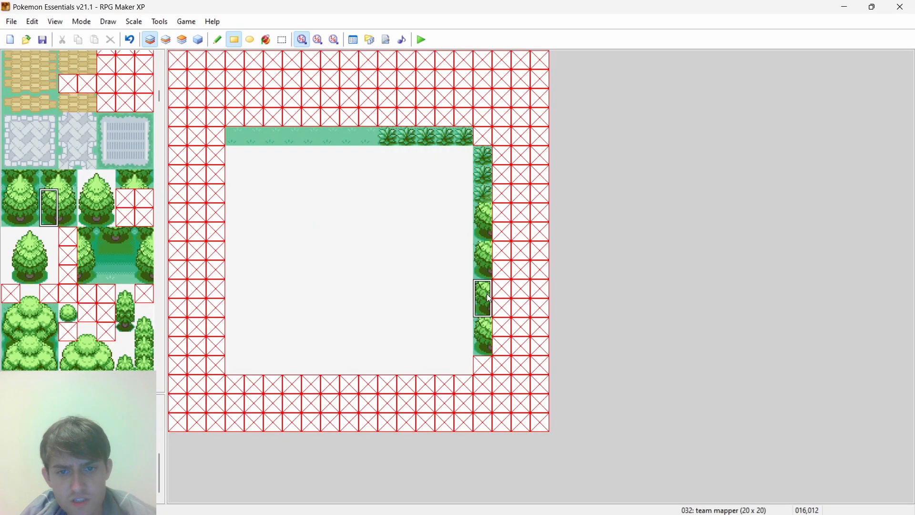
key(alt+Tab)
key(alt+Tab)
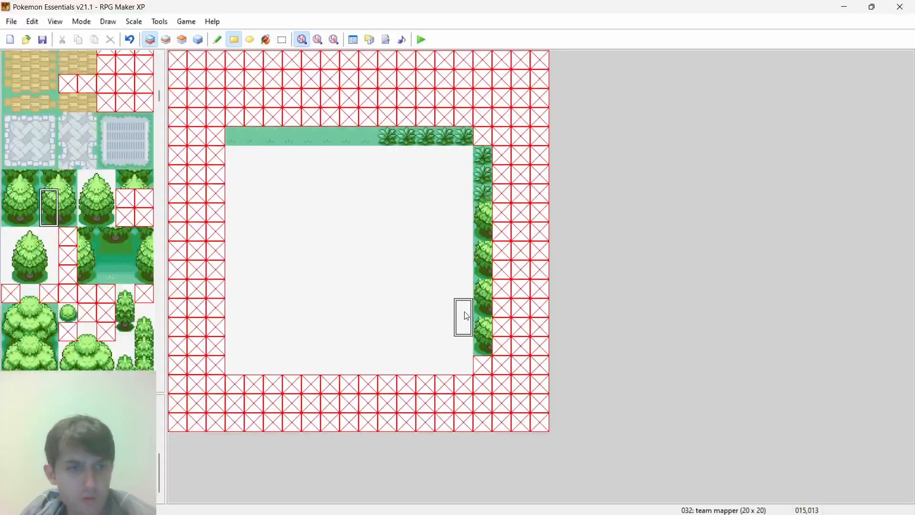
key(alt+Tab)
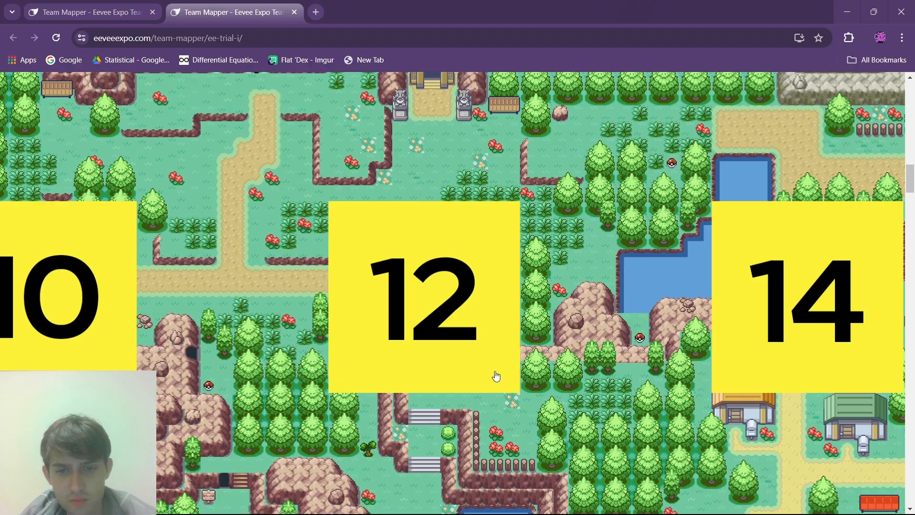
- In RPG Maker XP, place the upper-middle tile of the brown rock mound on layer 2 over the top of the fourth east-border tree
key(alt+Tab)
scroll(72, 222, down, 1)
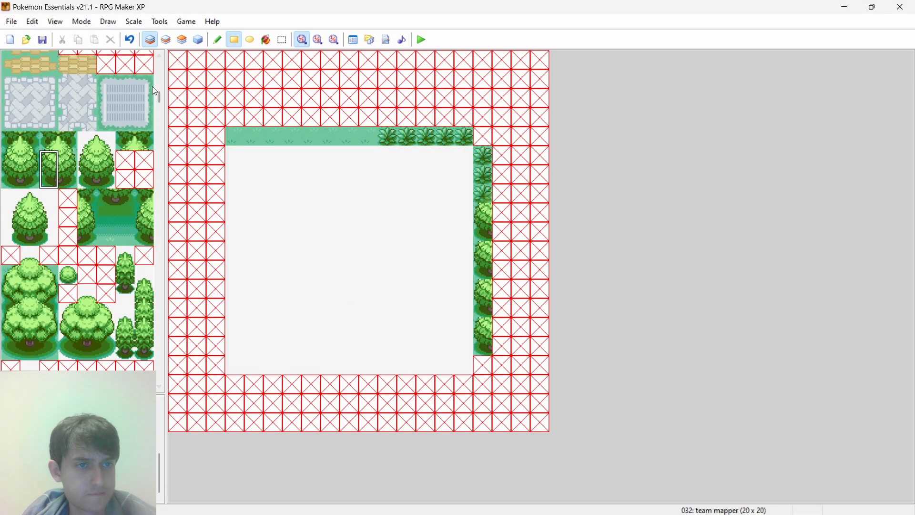
drag(161, 96, 158, 128)
key(alt+Tab)
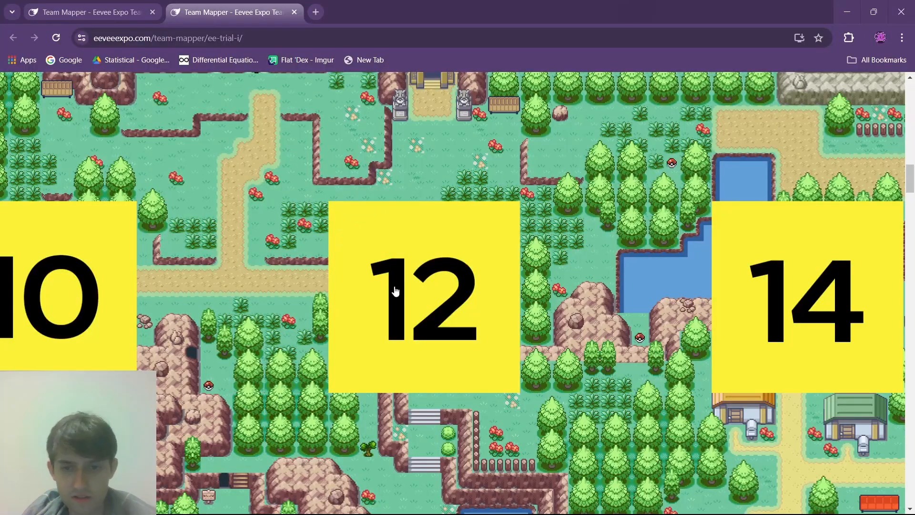
key(alt+Tab)
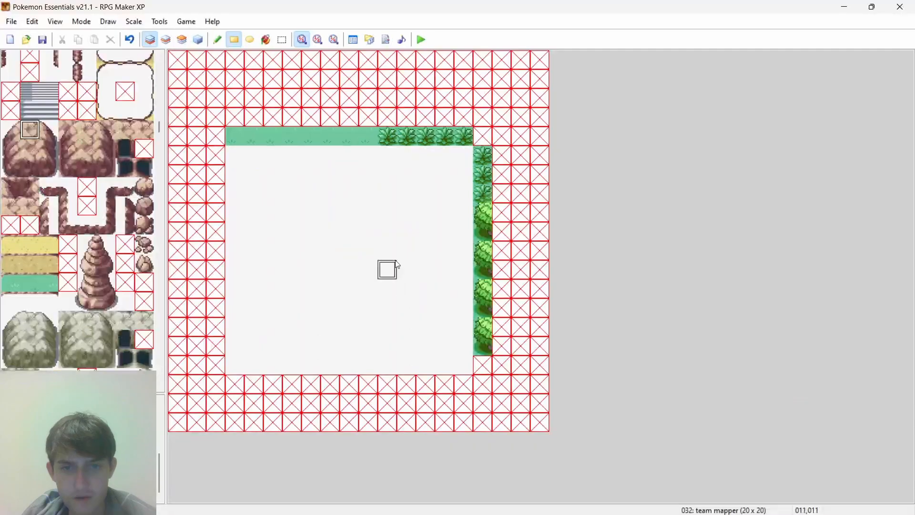
click(166, 40)
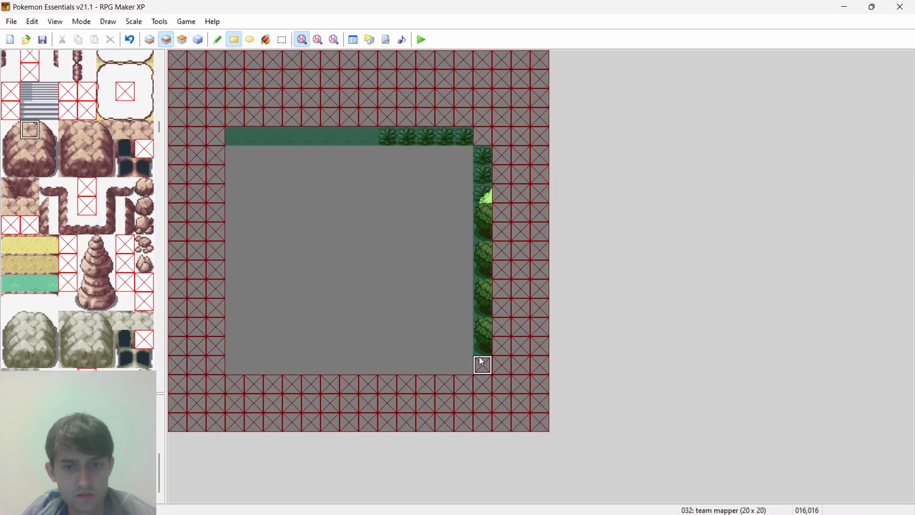
click(485, 331)
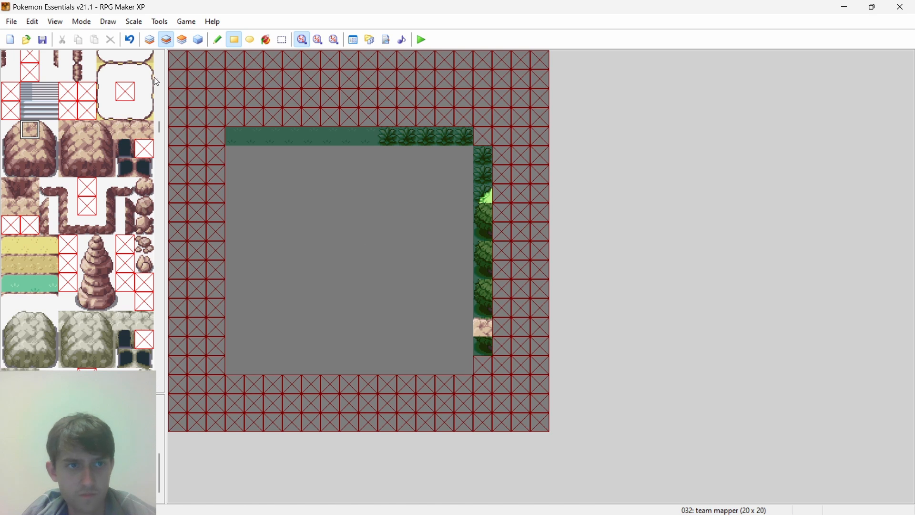
- On layer 1, replace both tiles of the fourth east-border tree with plain grass
click(150, 40)
right_click(325, 145)
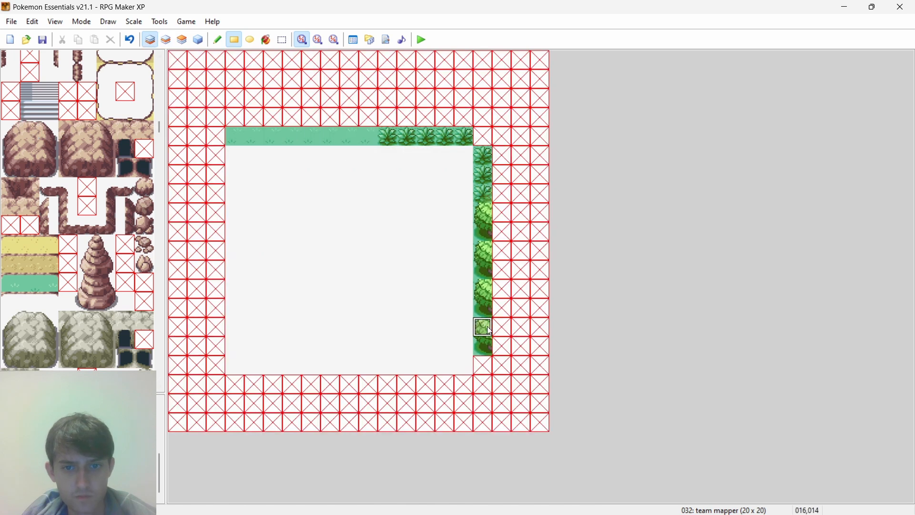
click(488, 353)
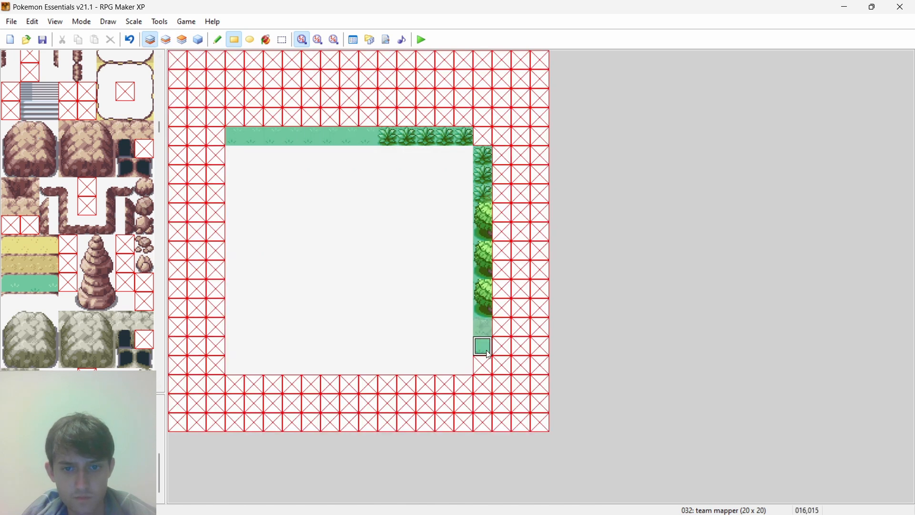
- Recheck the browser's grid picture, then paint the cliff-edged grass tile directly below the rock tile on the east border in RPG Maker XP
key(alt+Tab)
key(alt+Tab)
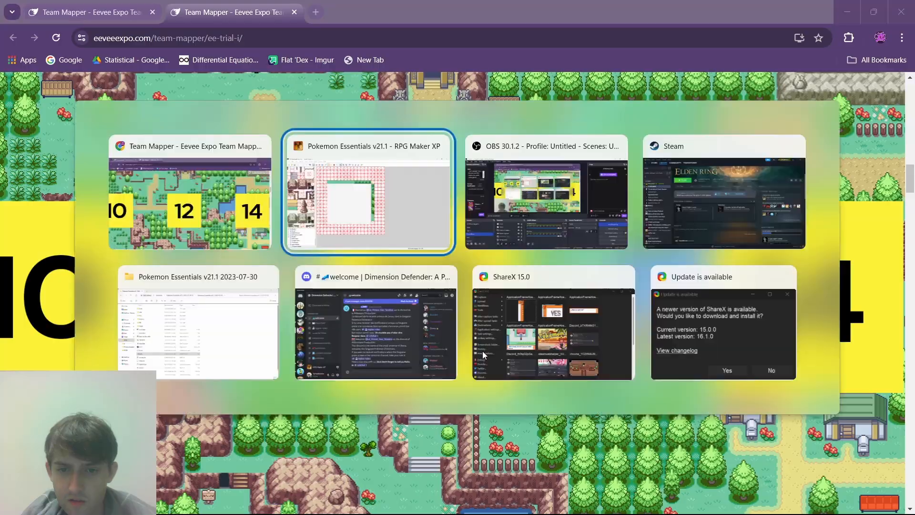
key(alt+Tab)
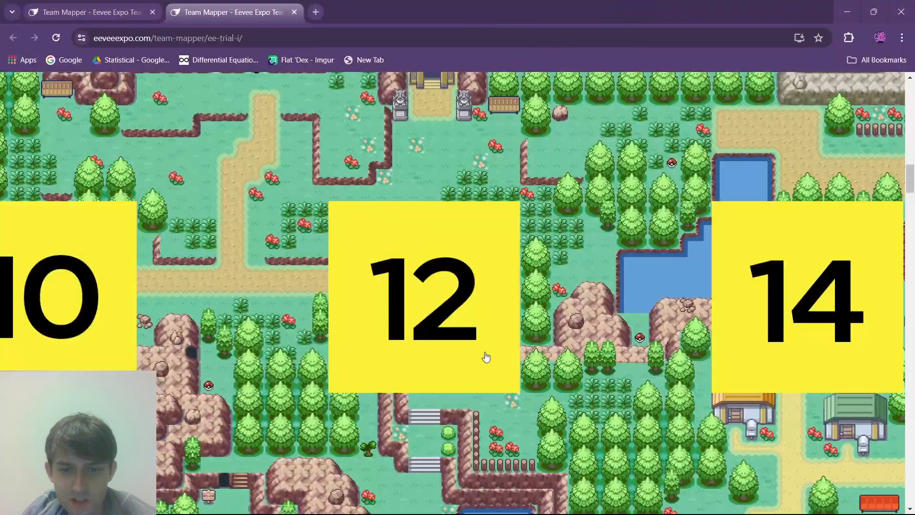
key(alt+Tab)
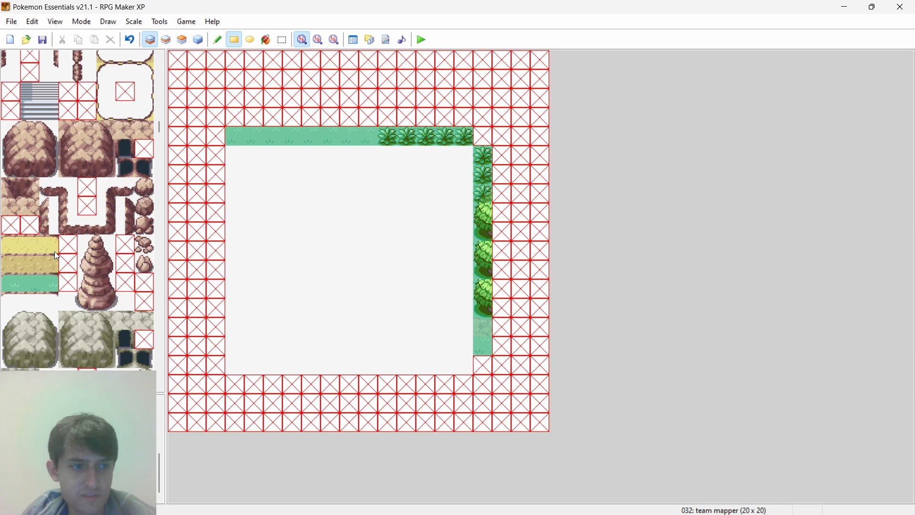
key(alt+Tab)
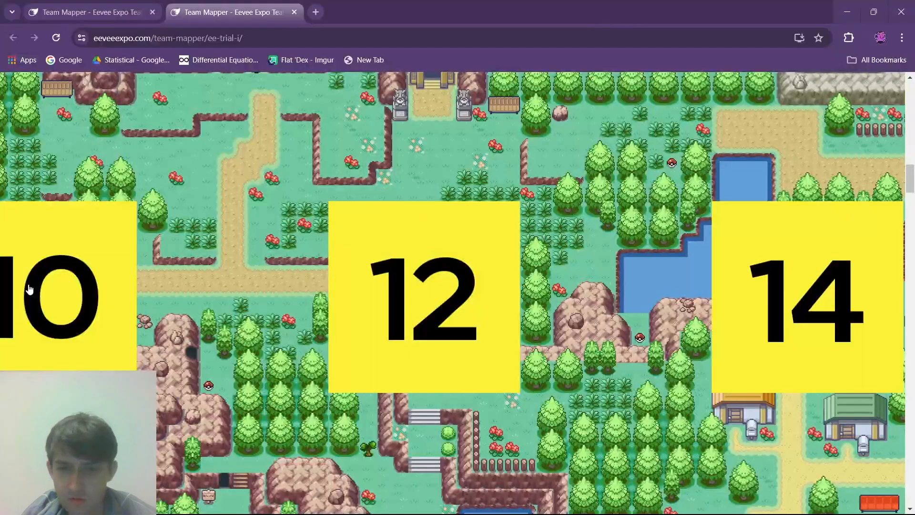
key(alt+Tab)
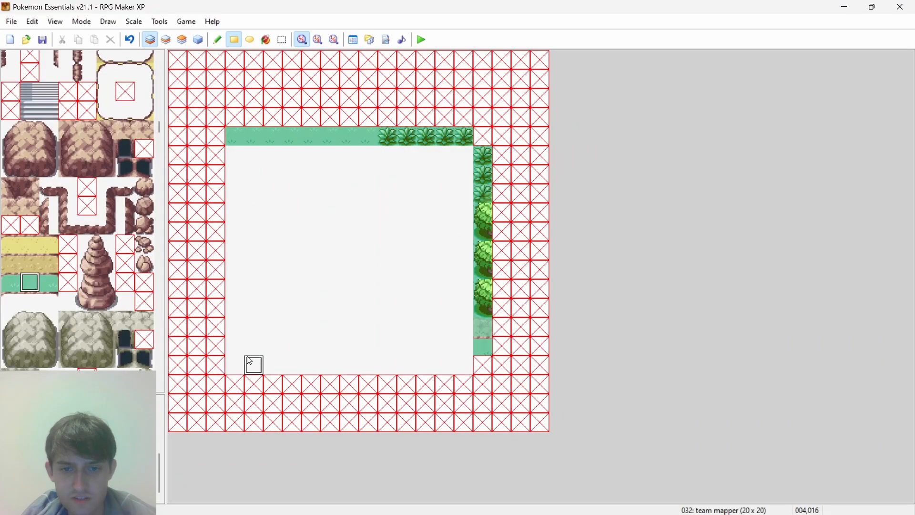
- Following the browser's grid picture, paint the lower-left tile of a tree at the bottom of the east border on layer 1 in RPG Maker XP
key(alt+Tab)
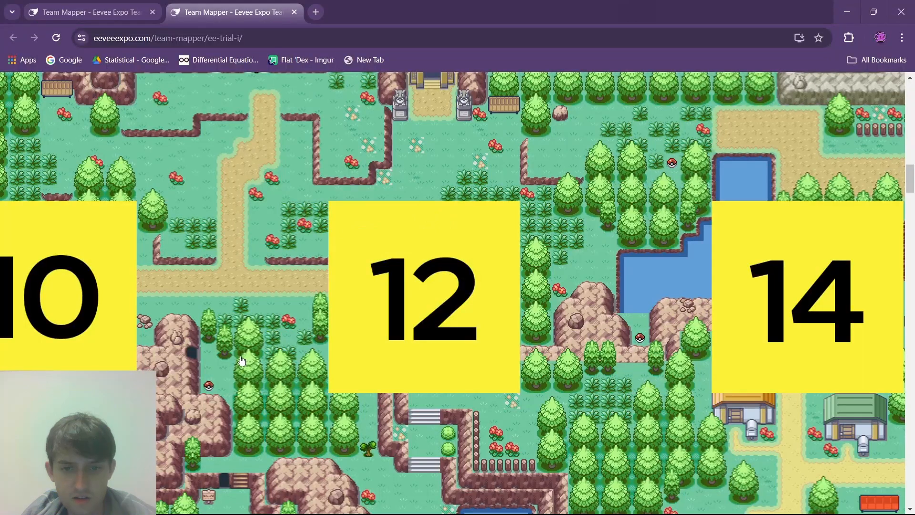
key(alt+Tab)
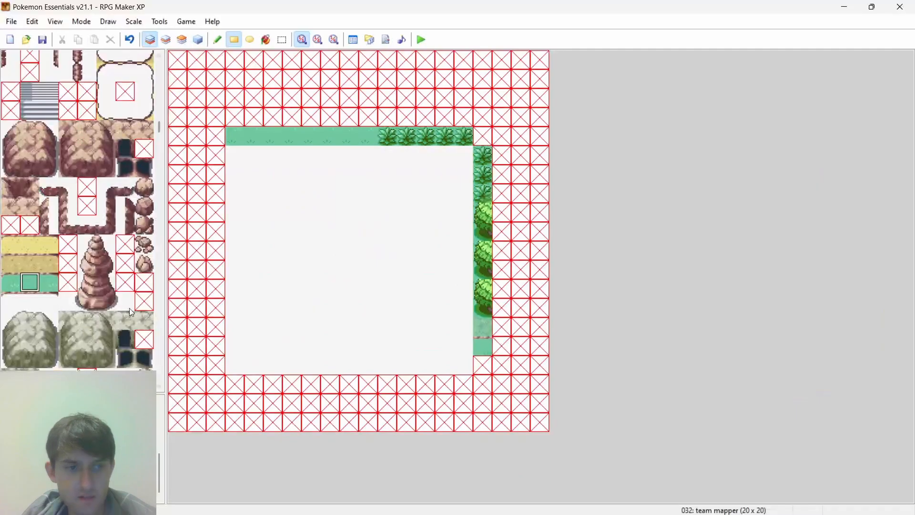
scroll(50, 260, up, 2)
scroll(70, 269, up, 3)
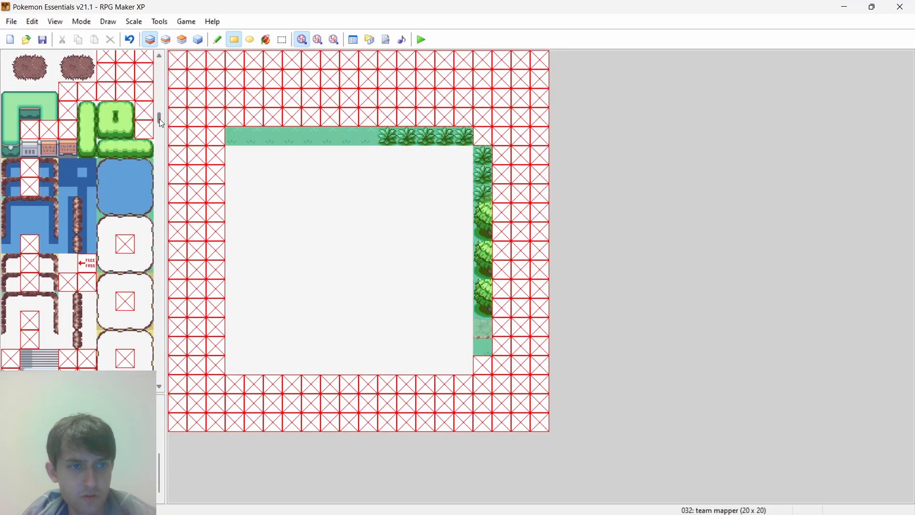
mouse_move(159, 118)
mouse_down()
mouse_move(162, 212)
mouse_move(176, 97)
mouse_move(162, 104)
mouse_up()
key(alt+Tab)
key(alt+Tab)
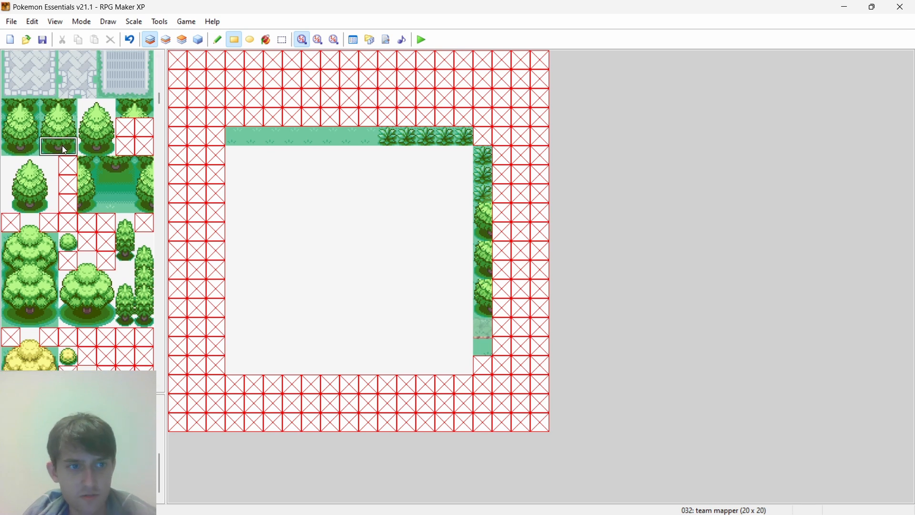
click(483, 366)
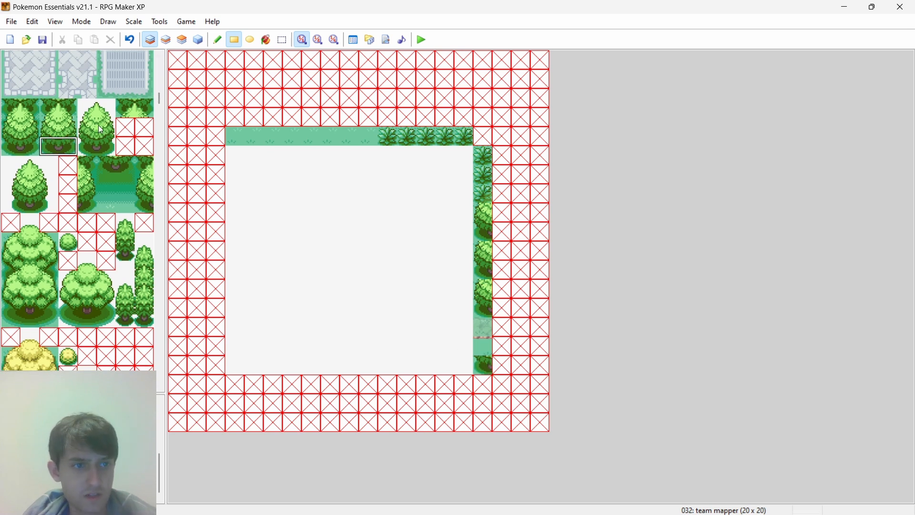
- On layer 3, place the upper two left-half tiles of the standalone tree directly above the trunk tile at the bottom of the east border
drag(88, 128, 86, 113)
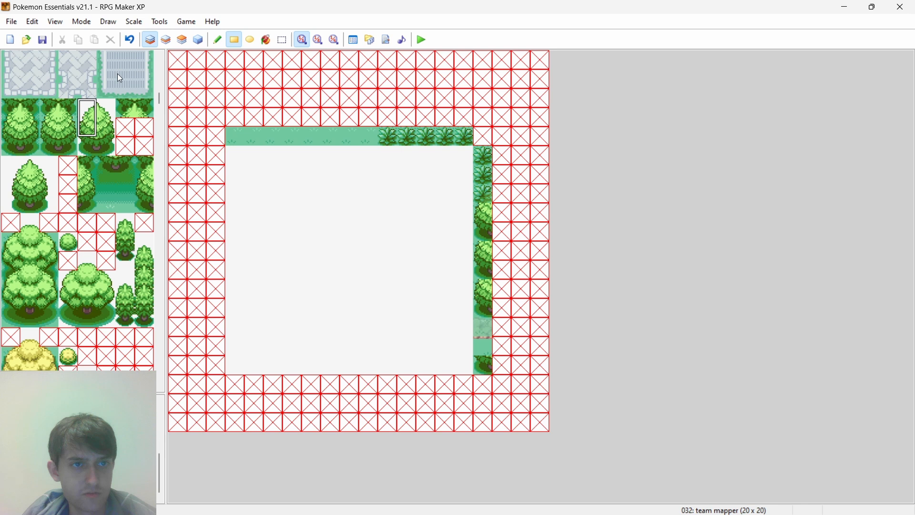
click(167, 41)
click(182, 39)
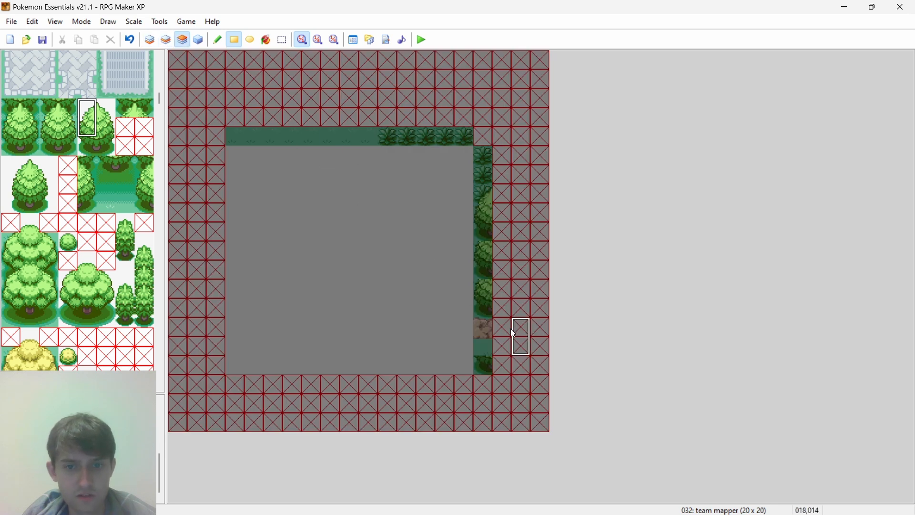
click(484, 342)
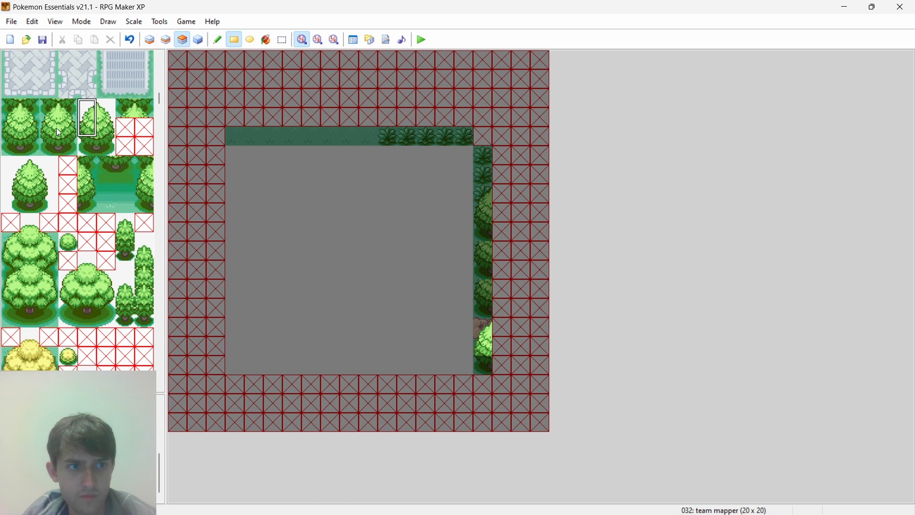
- Add standalone treetop tiles on layer 3 for the second and third east-border trees, overlapping the trunks above, and check the combined layers
drag(87, 109, 105, 113)
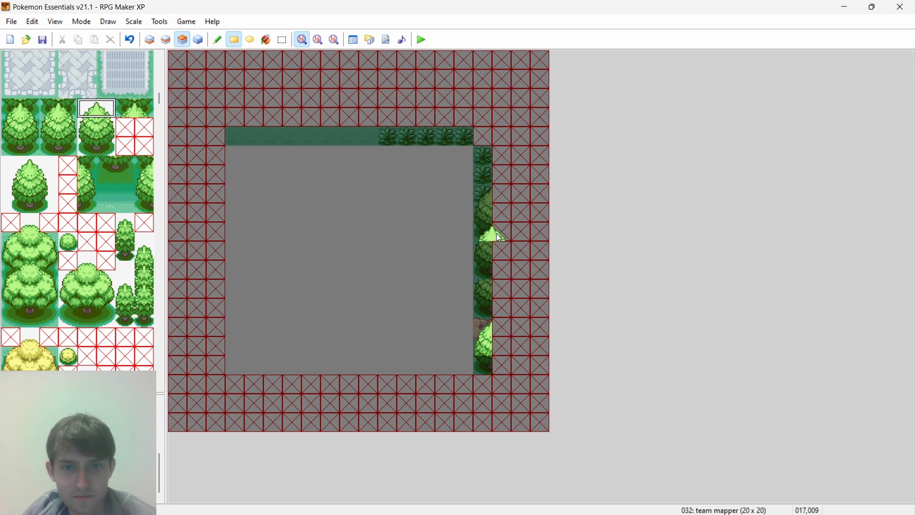
key(ctrl+z)
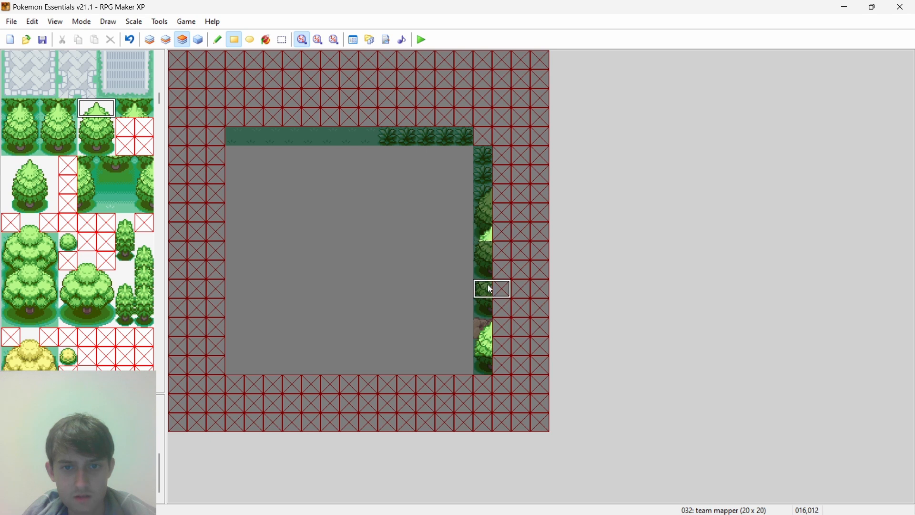
click(487, 274)
click(198, 41)
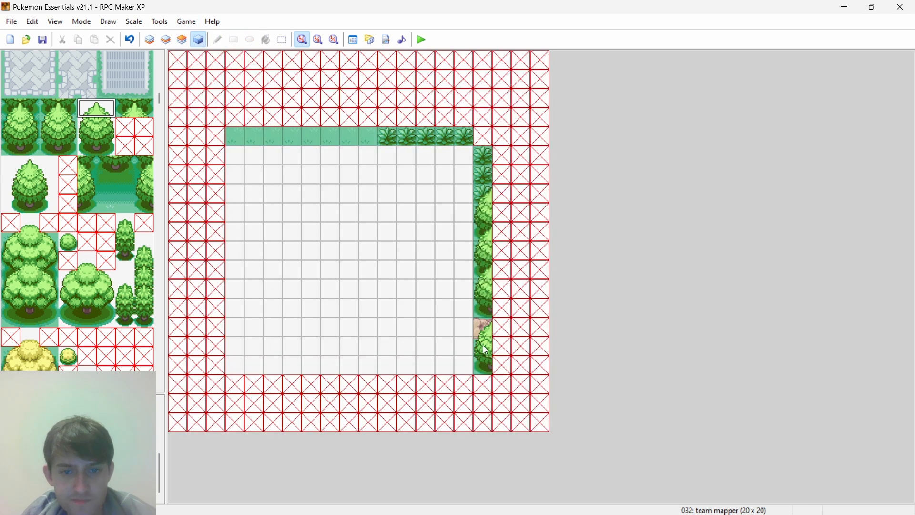
- Following the browser's grid picture, paint a flower tile at the south border's east end and three plain grass tiles beside it on layer 1
key(alt+Tab)
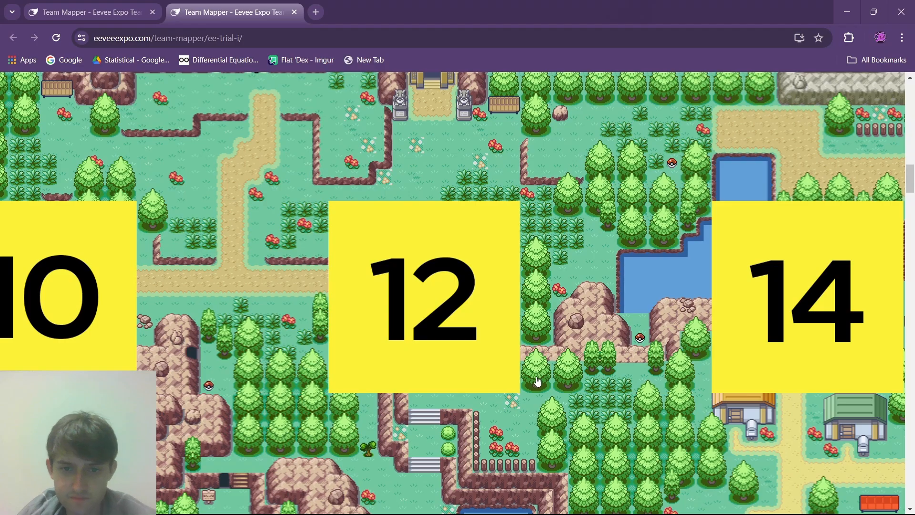
key(alt+Tab)
key(alt+Tab)
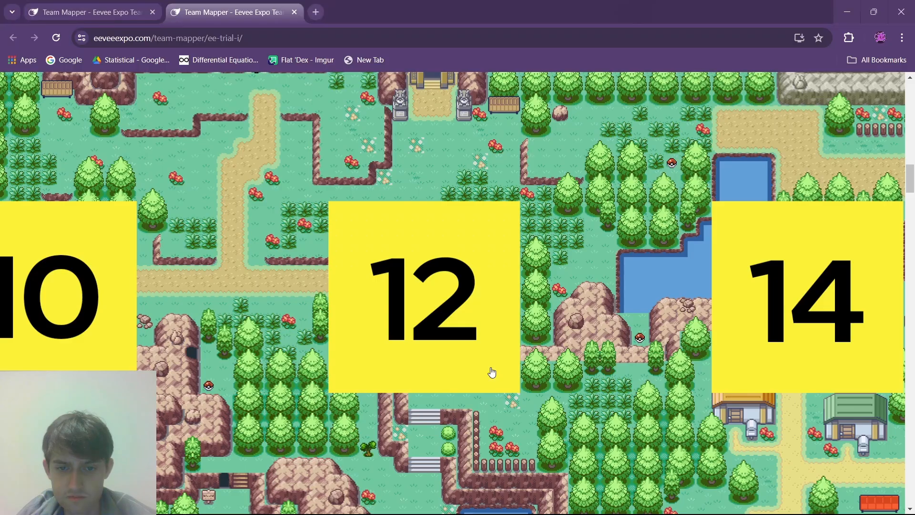
key(alt+Tab)
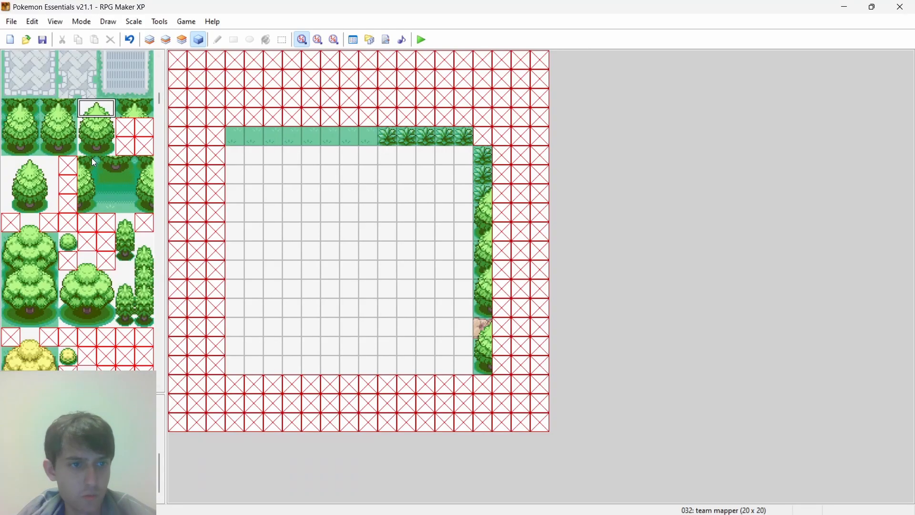
scroll(93, 162, down, 3)
drag(158, 103, 153, 53)
click(145, 136)
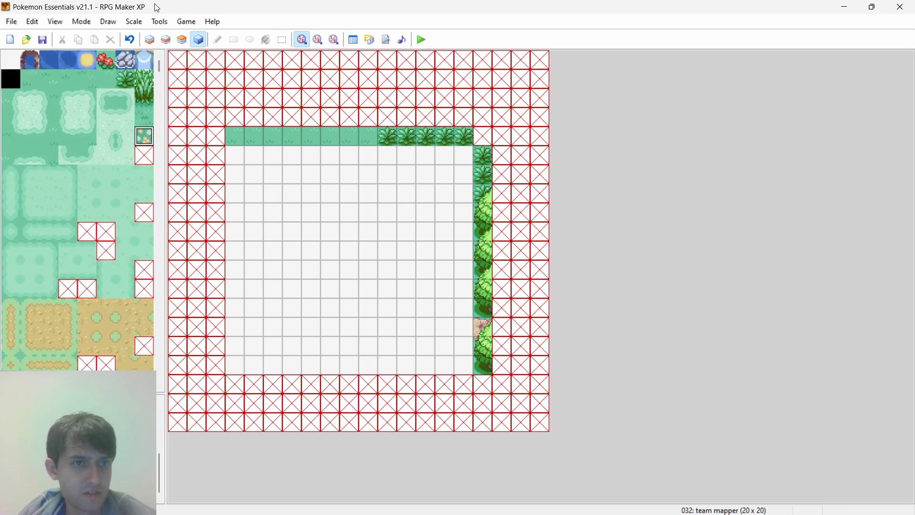
click(153, 37)
key(alt+Tab)
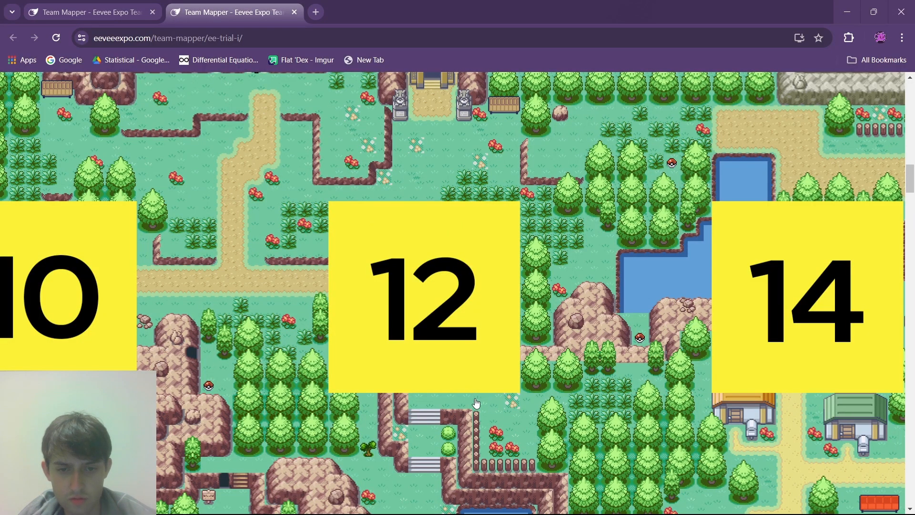
key(alt+Tab)
click(30, 78)
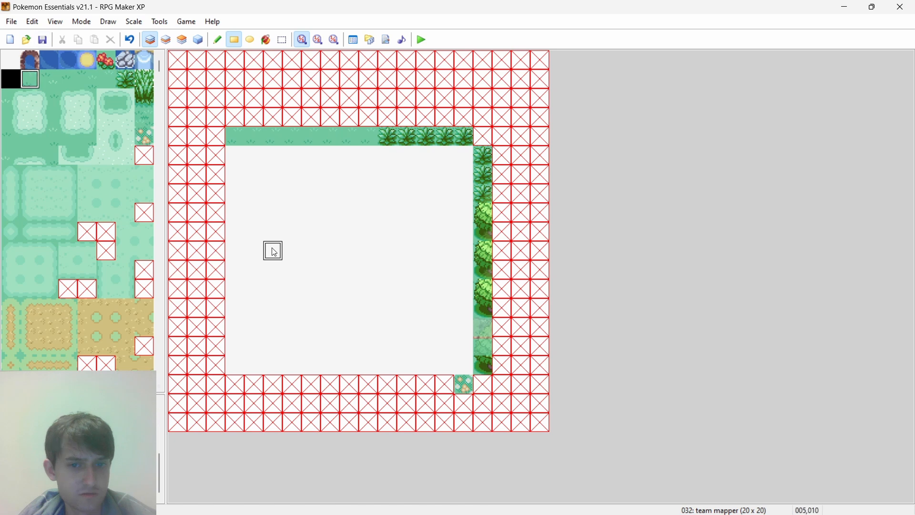
drag(425, 384, 436, 385)
- Recheck the browser's grid picture, then paint the two middle tiles of a dense-forest tree at the south border's west end in RPG Maker XP
key(alt+Tab)
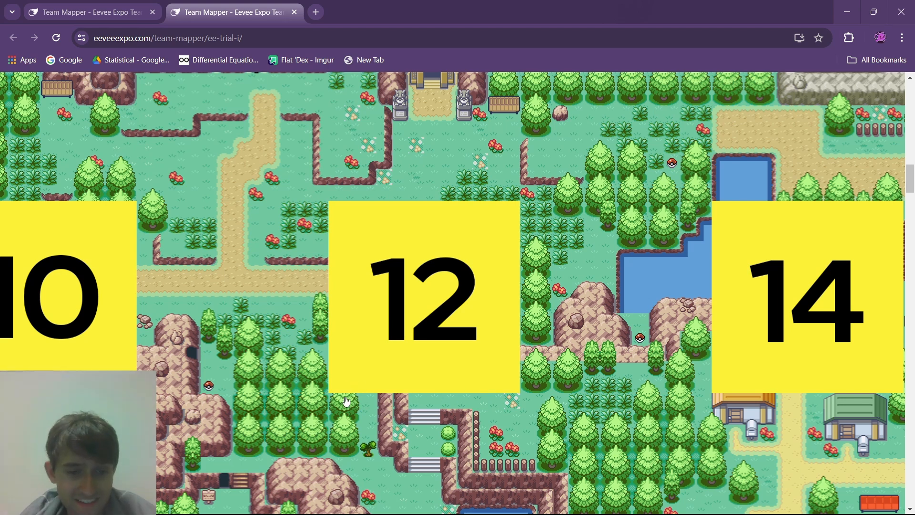
key(alt+Tab)
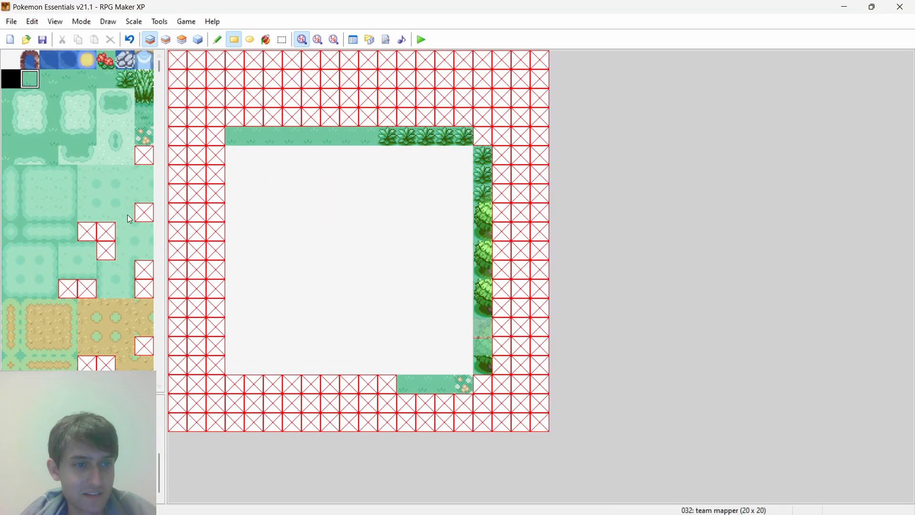
drag(159, 65, 163, 90)
click(87, 276)
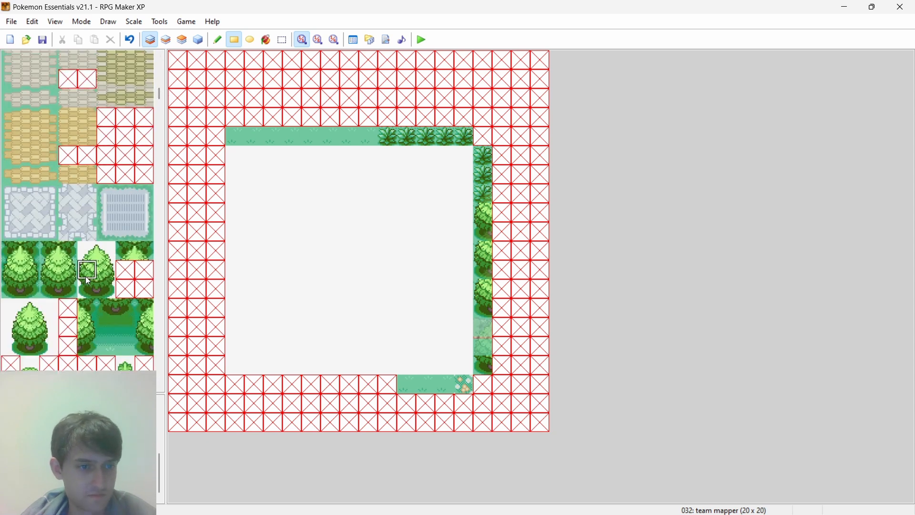
click(51, 273)
key(alt+Tab)
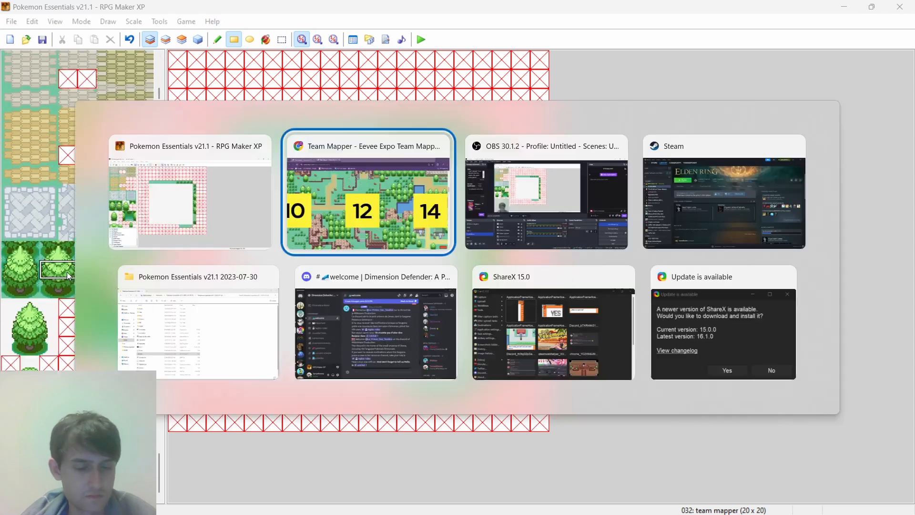
key(alt+Tab)
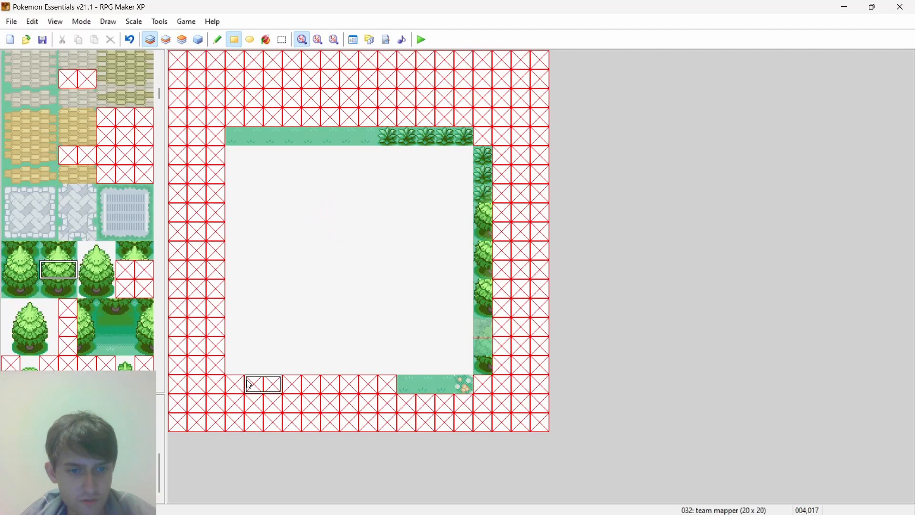
drag(236, 383, 252, 383)
- Consult the browser's grid picture again and paint two plain grass tiles directly east of the south-border tree in RPG Maker XP
key(alt+Tab)
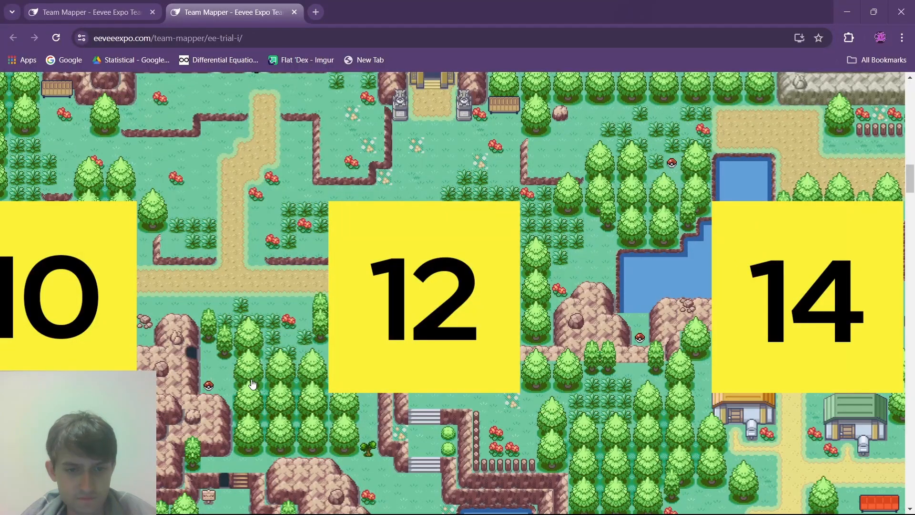
key(alt+Tab)
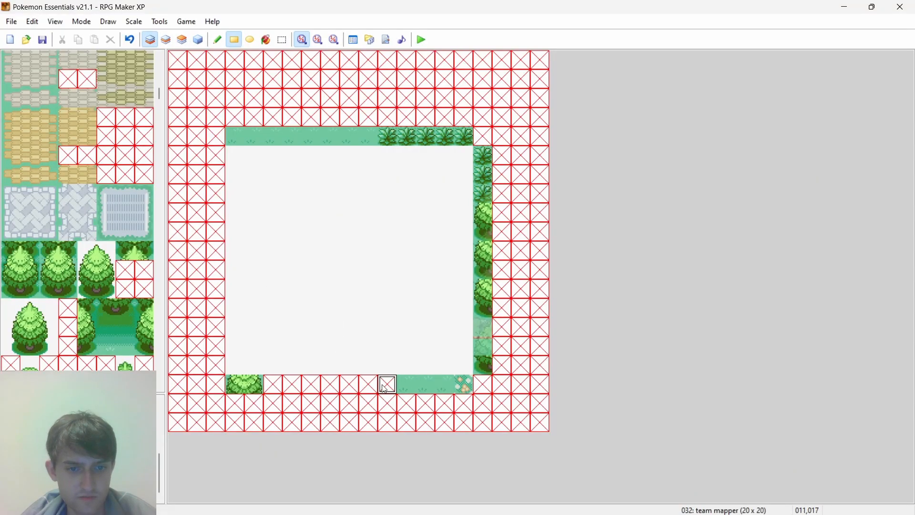
key(alt+Tab)
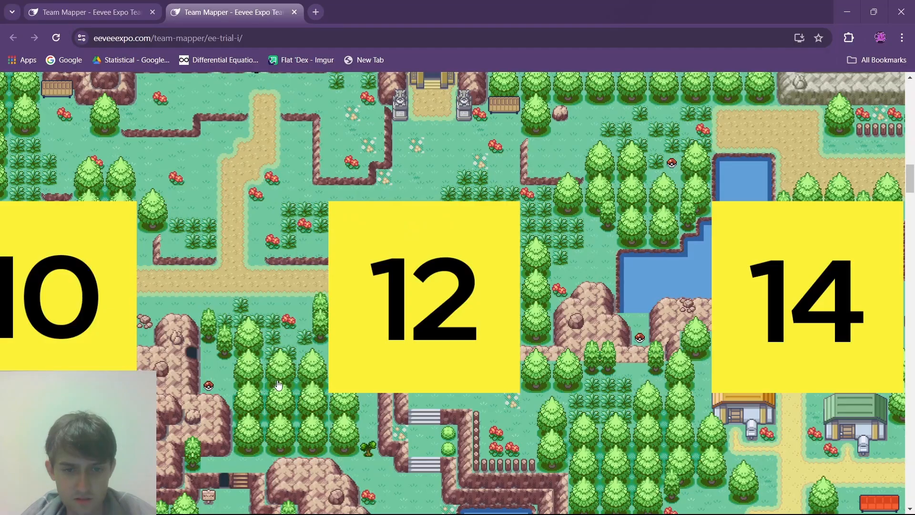
key(alt+Tab)
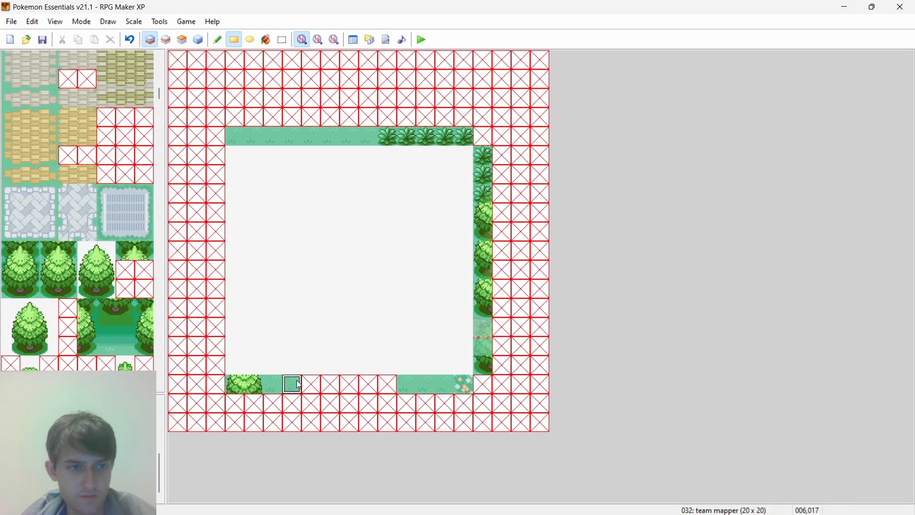
- On layer 2, place the left-edge tile of the brown rock mound over the south border's second grass tile and the cell east of it
scroll(9, 191, up, 2)
scroll(9, 190, down, 20)
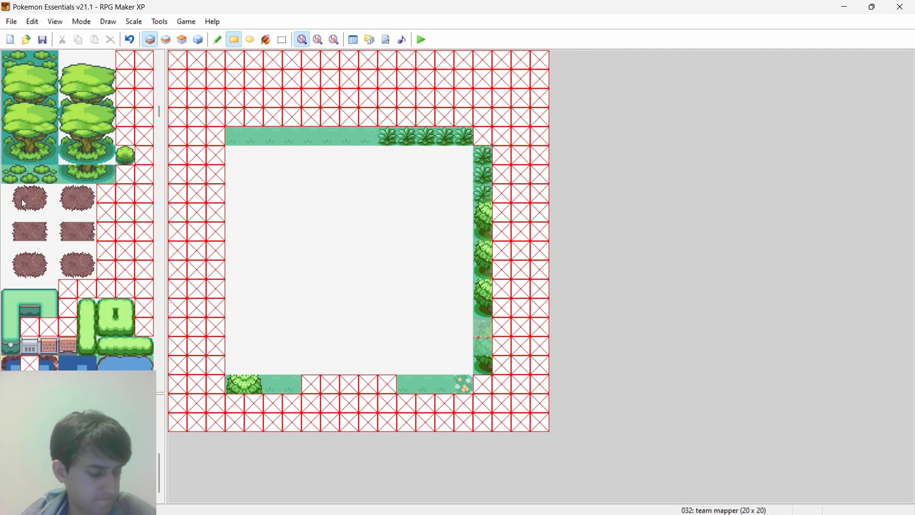
scroll(23, 198, down, 3)
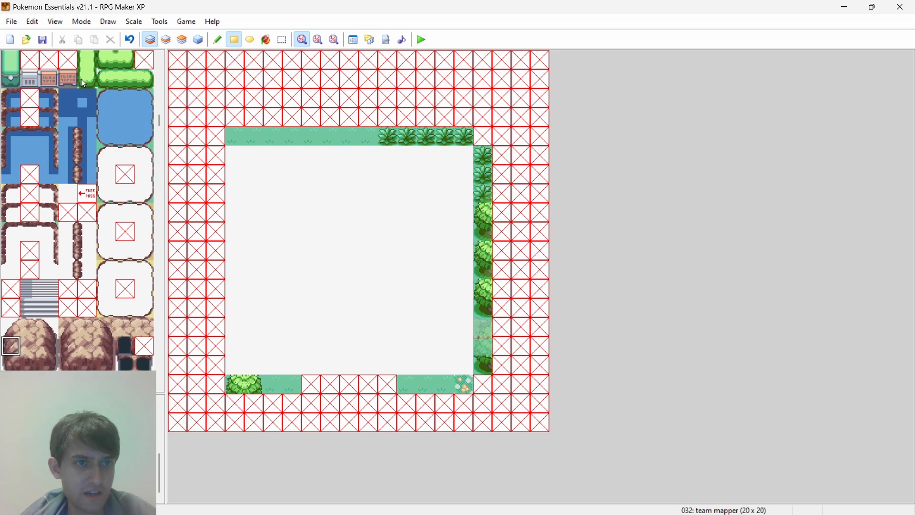
click(166, 40)
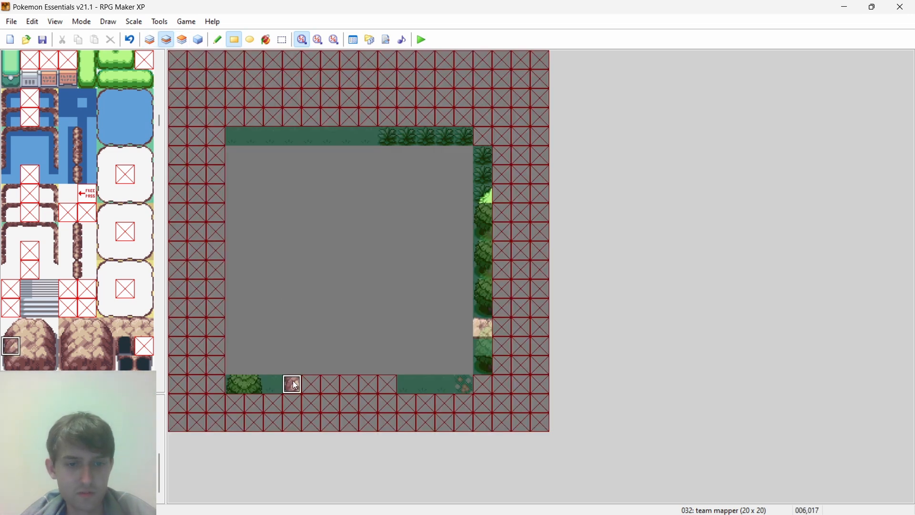
key(alt+Tab)
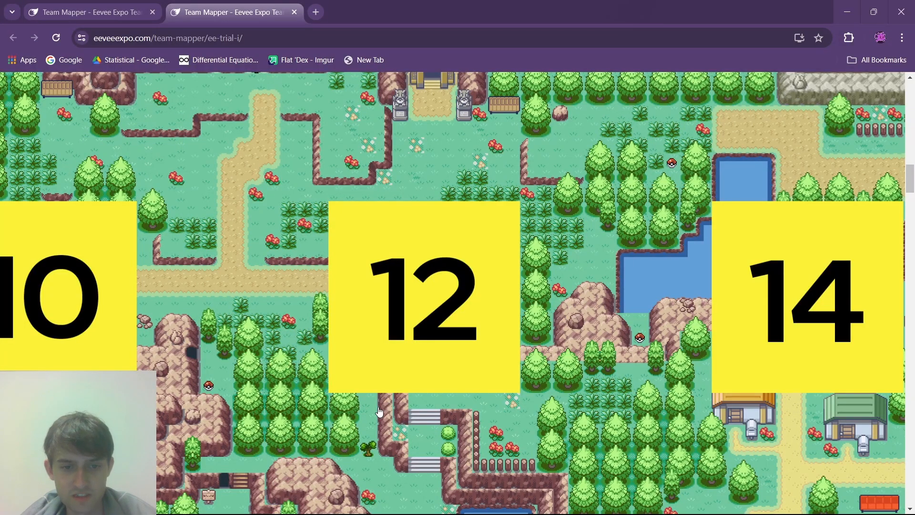
key(alt+Tab)
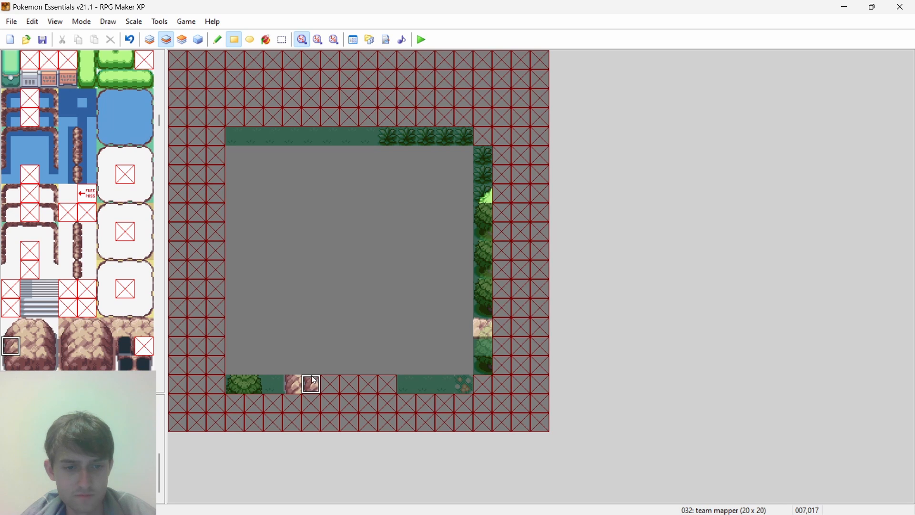
- Checking the browser's grid picture, fill the south border's remaining gap with plain grass on layer 1, including beneath the second rock tile
key(F5)
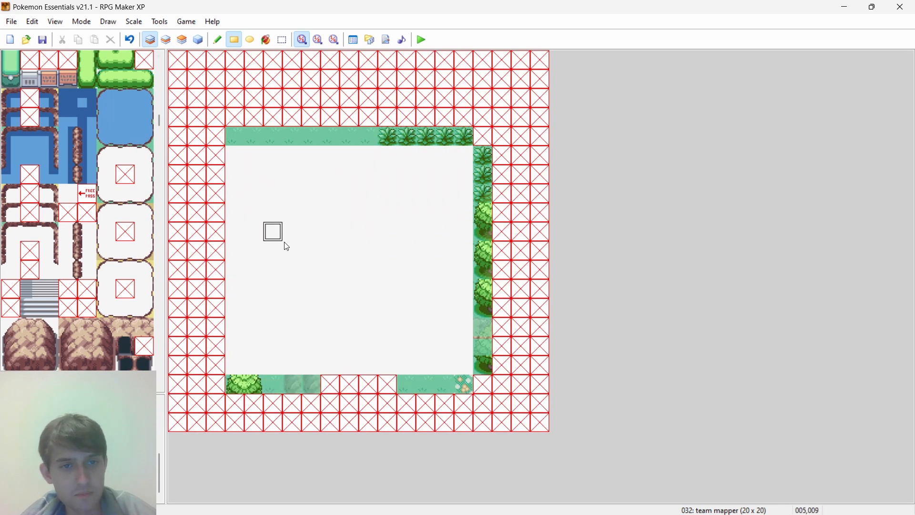
key(alt+Tab)
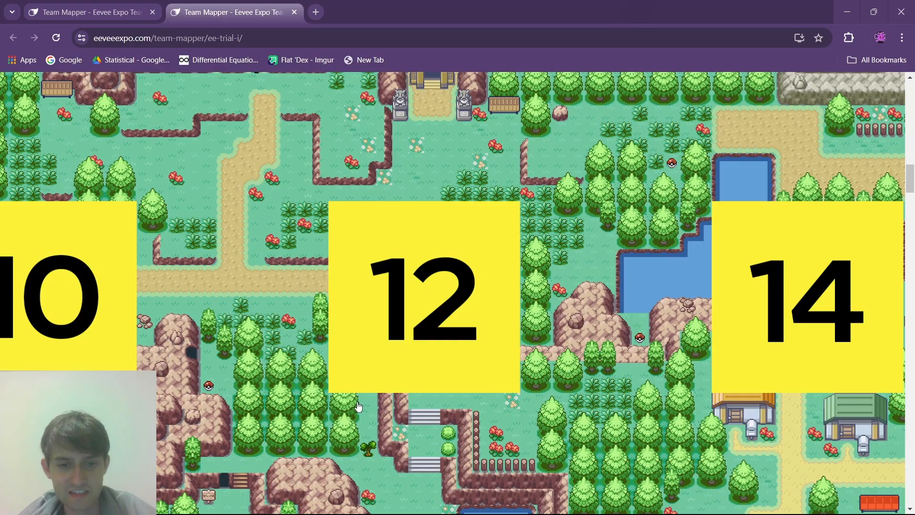
key(alt+Tab)
key(alt+Tab)
key(alt+Tab)
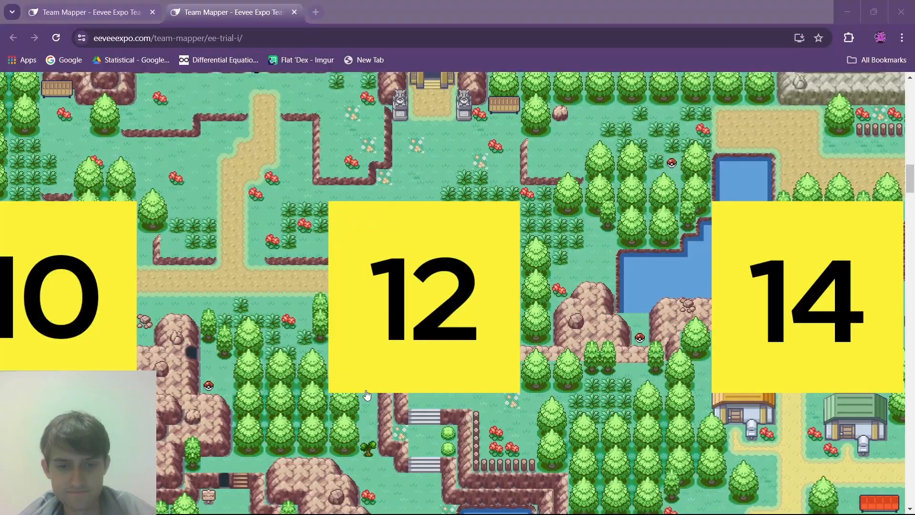
key(alt+Tab)
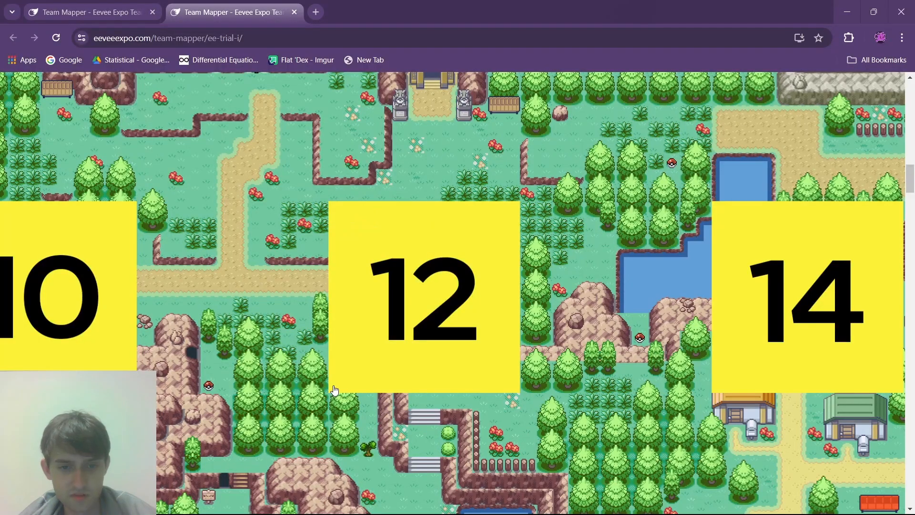
key(alt+Tab)
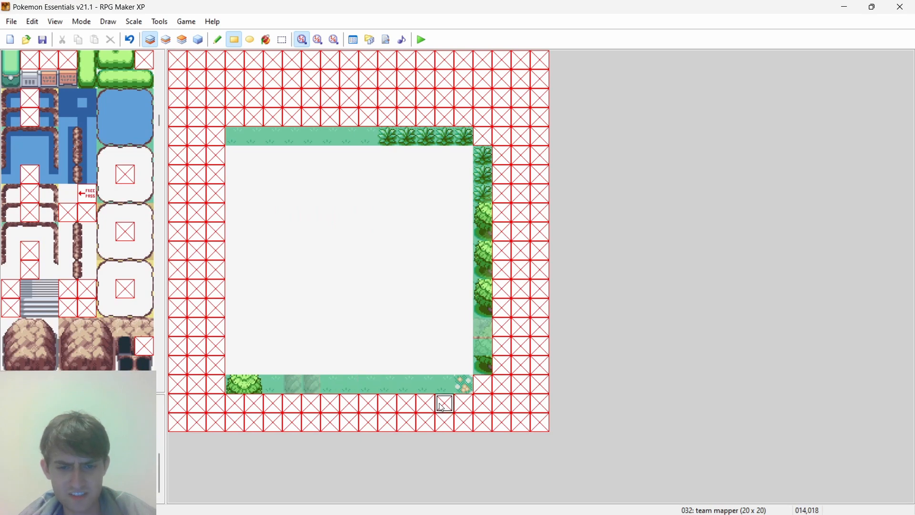
- Compare the south border with the edge below plot 12 in the browser's grid picture, checking tile positions along its length
key(alt+Tab)
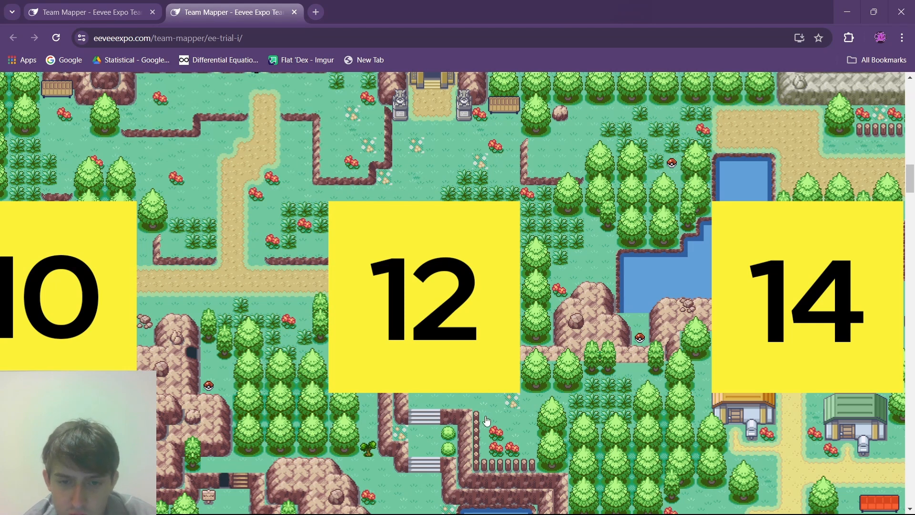
key(alt+Tab)
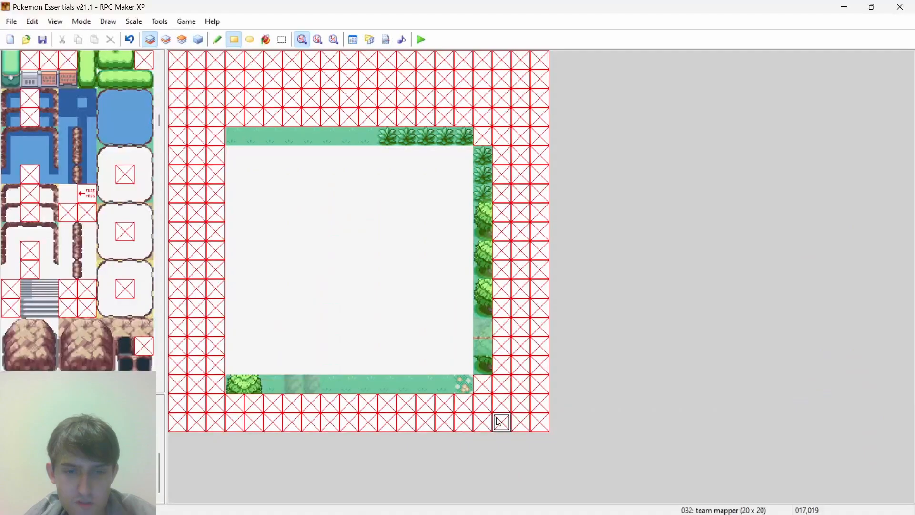
key(alt+Tab)
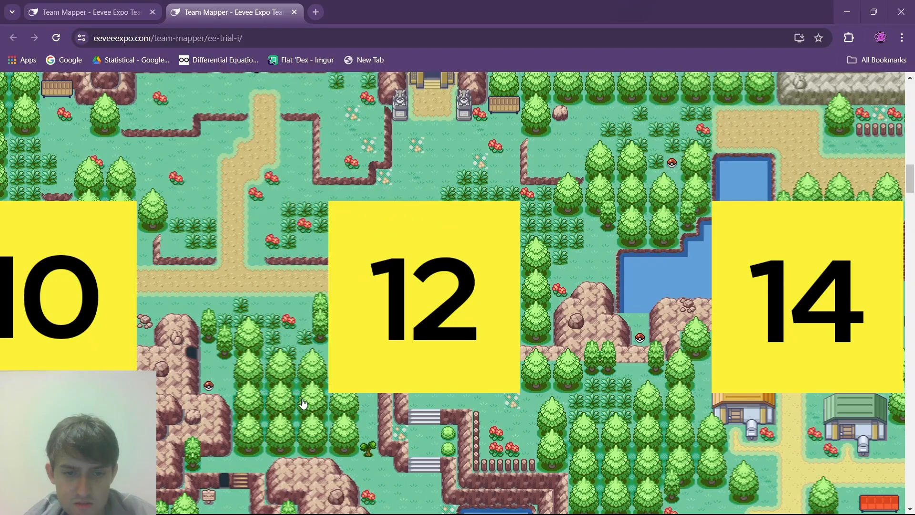
key(alt+Tab)
key(alt+Tab)
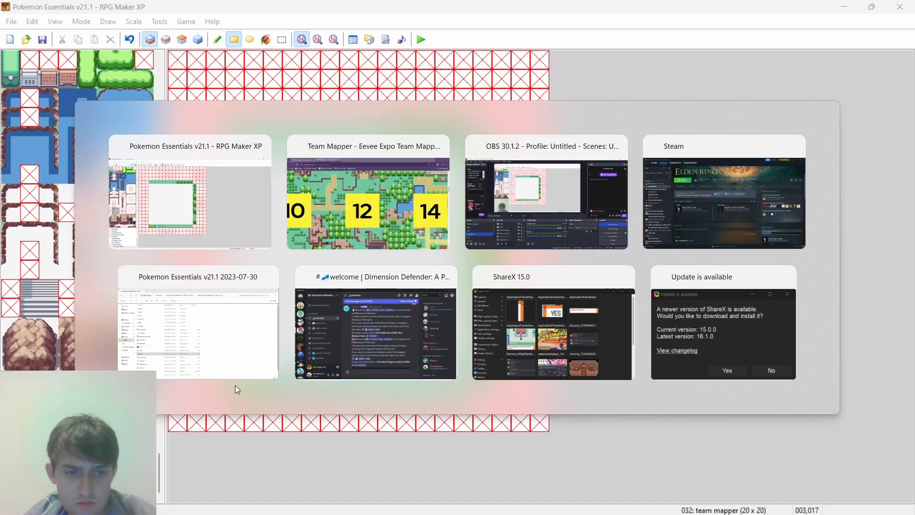
key(alt+Tab)
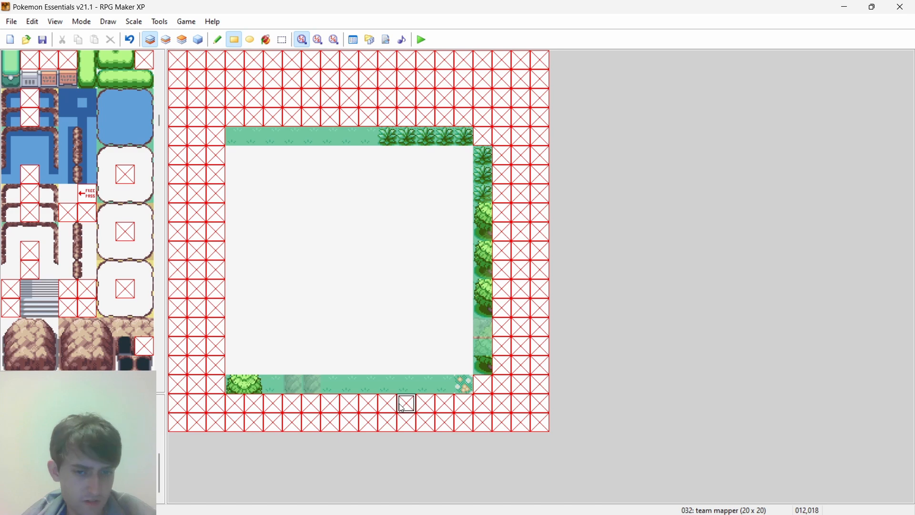
key(alt+Tab)
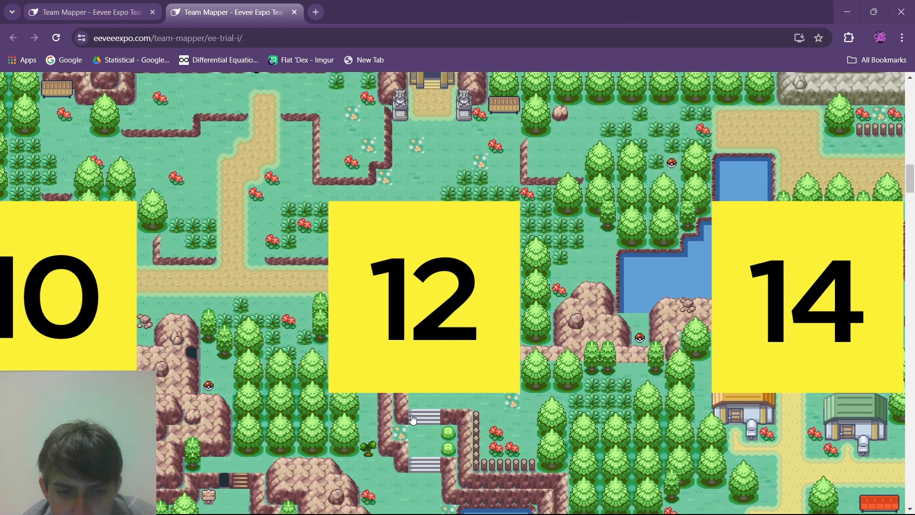
key(alt+Tab)
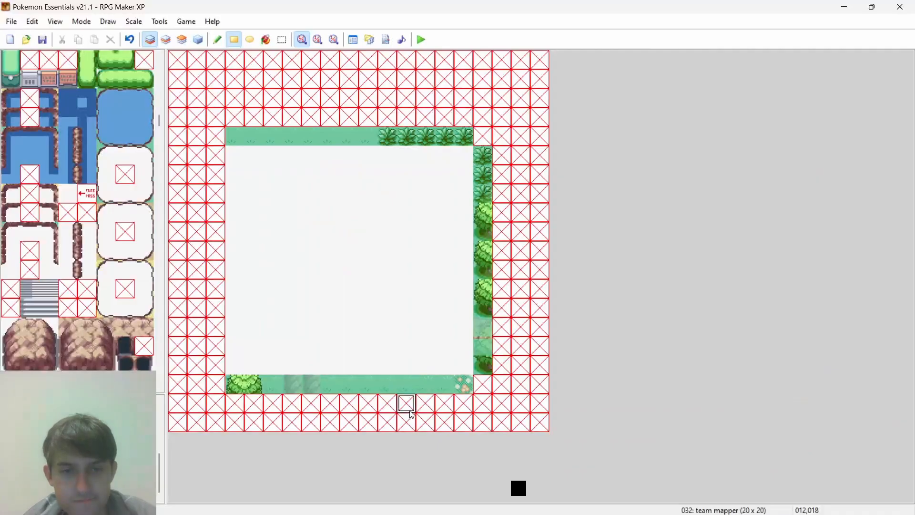
key(alt+Tab)
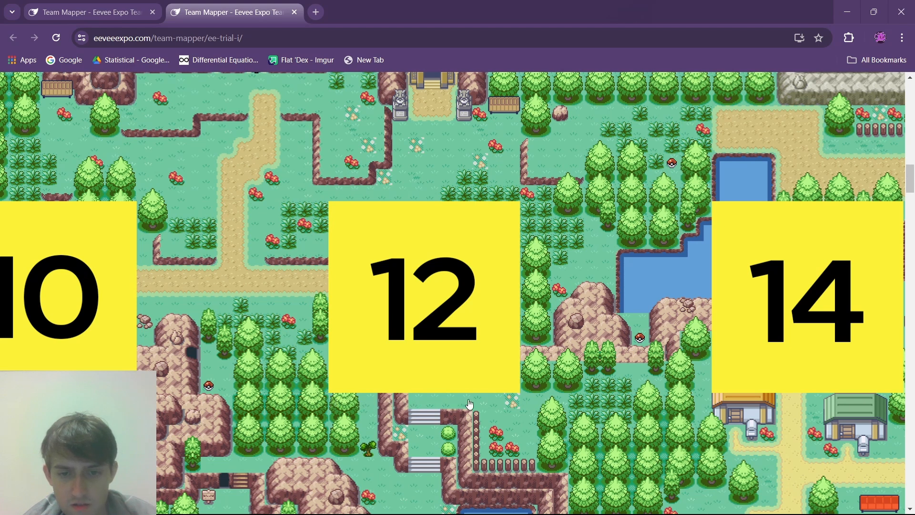
key(alt+Tab)
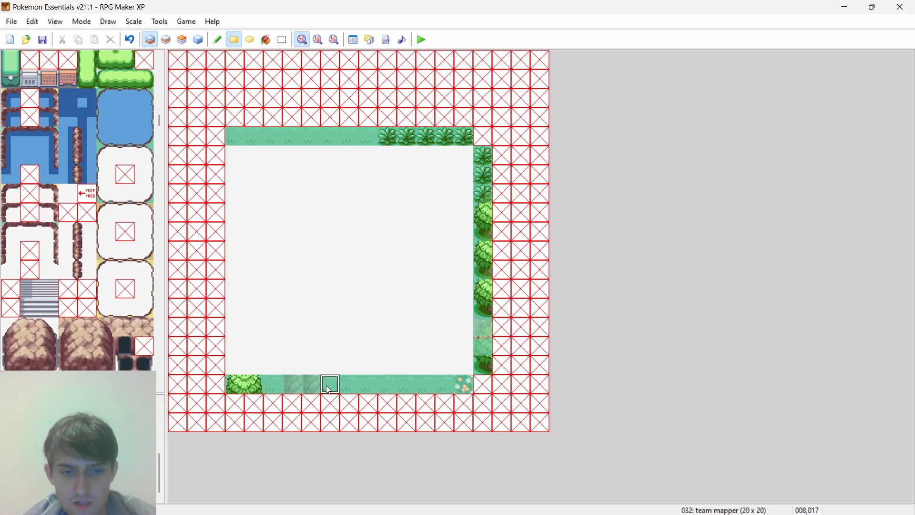
- Blank the north border's westernmost grass tile and shift the south border's tree one cell east, blanking the cell it vacates
click(240, 385)
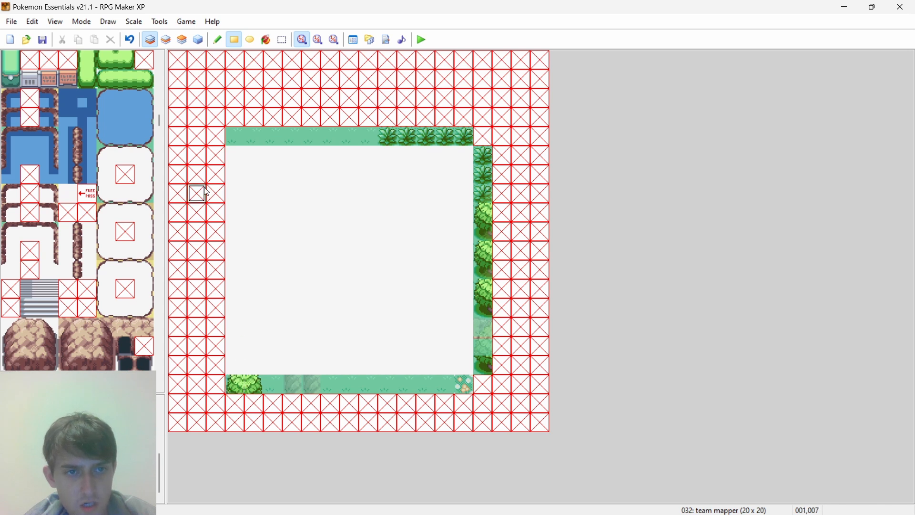
click(236, 136)
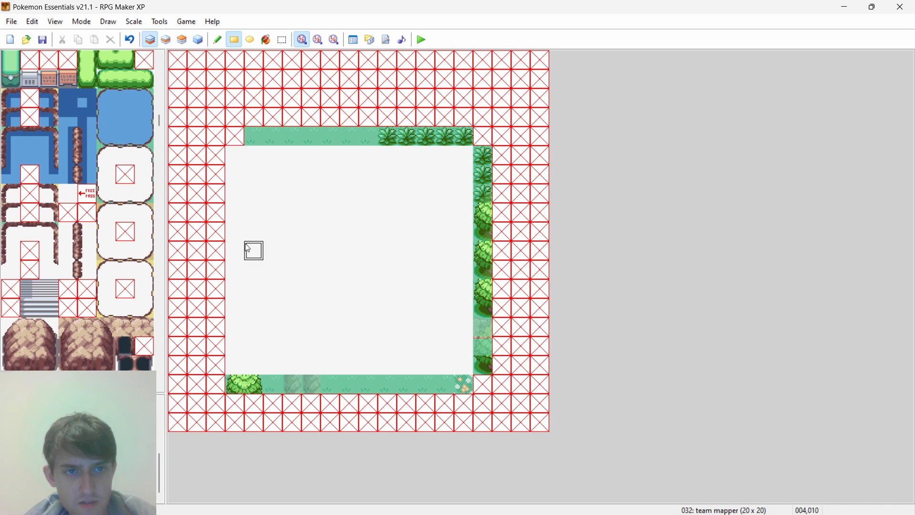
click(234, 386)
click(237, 387)
right_drag(263, 387, 361, 390)
right_drag(251, 381, 183, 382)
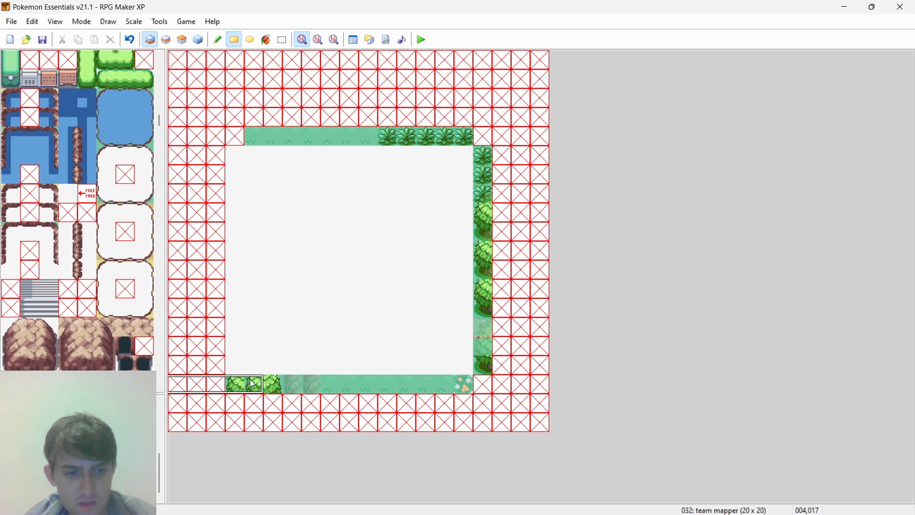
right_click(202, 380)
click(235, 383)
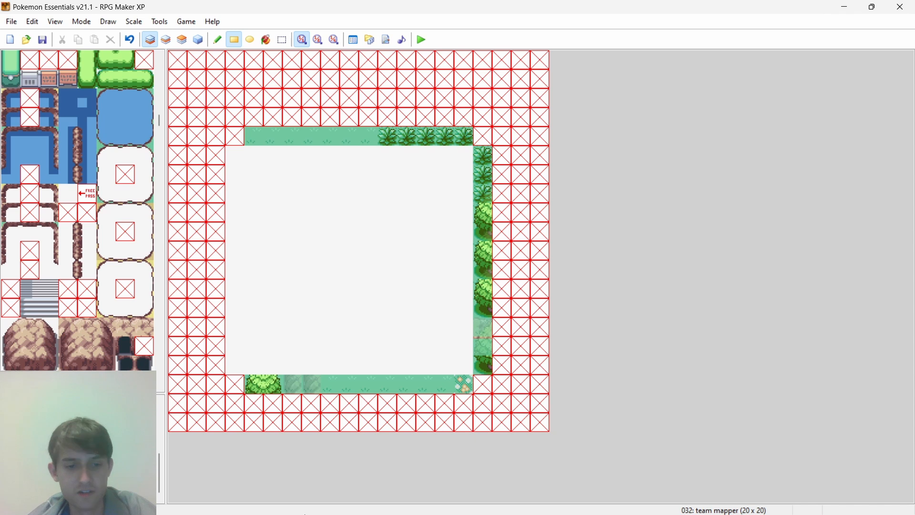
- Recheck the browser's grid picture, then fill the empty area's westernmost column with crossed blank tiles down to the south border row in RPG Maker XP
mouse_move(370, 503)
click(447, 502)
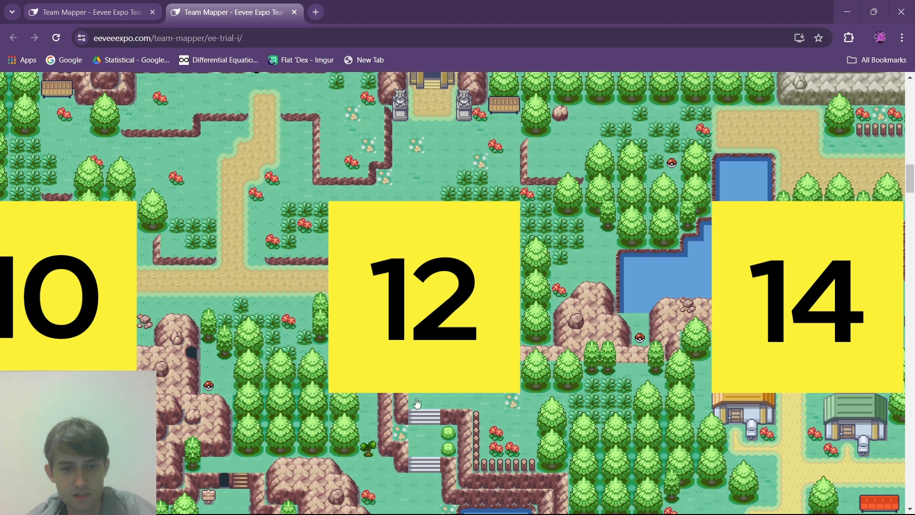
click(577, 501)
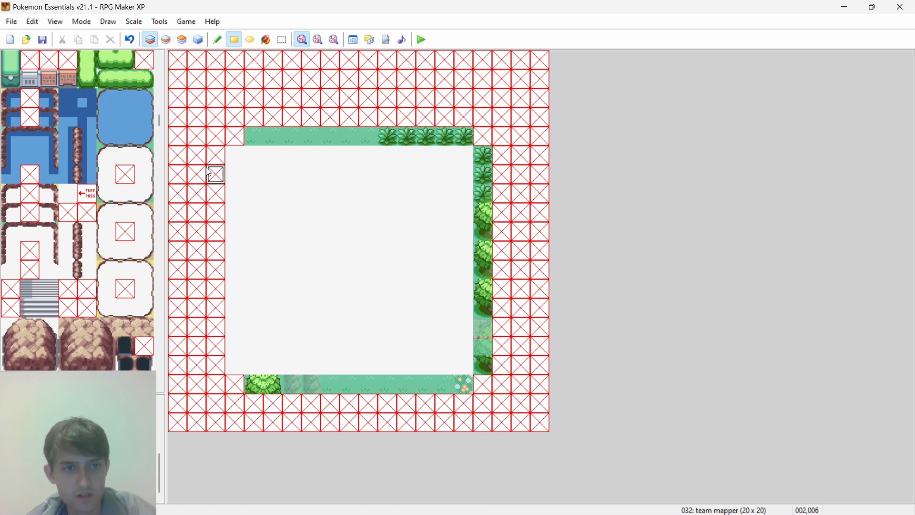
drag(231, 159, 235, 383)
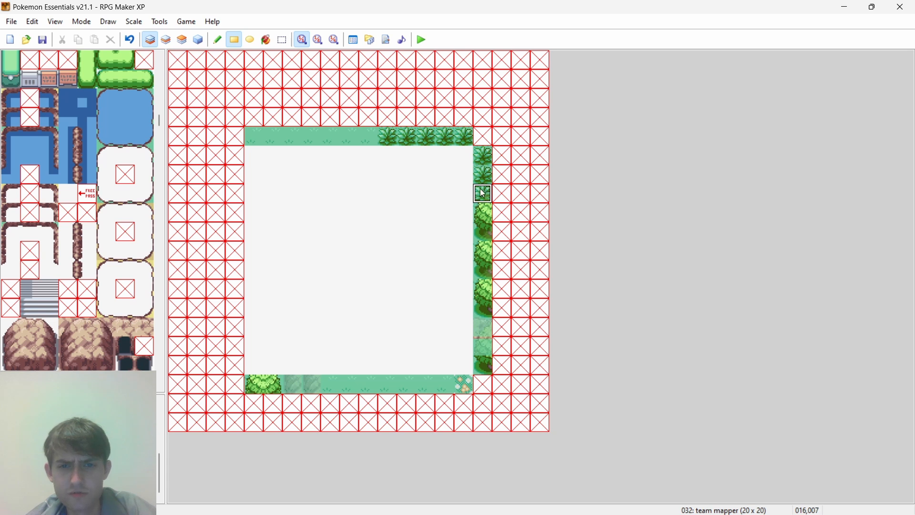
- Checking the browser's grid picture, paint the right-half bottom and middle tiles of a dense-forest tree at the west border's south end
drag(483, 216, 489, 295)
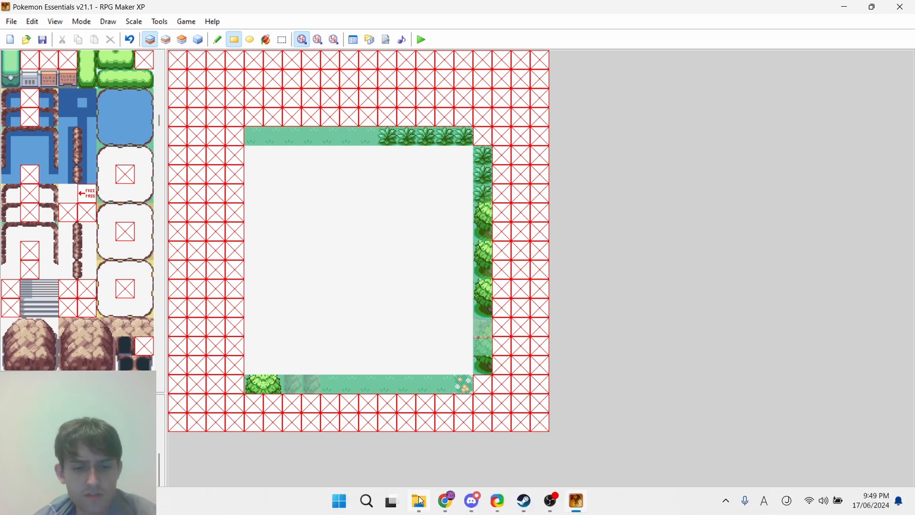
click(445, 502)
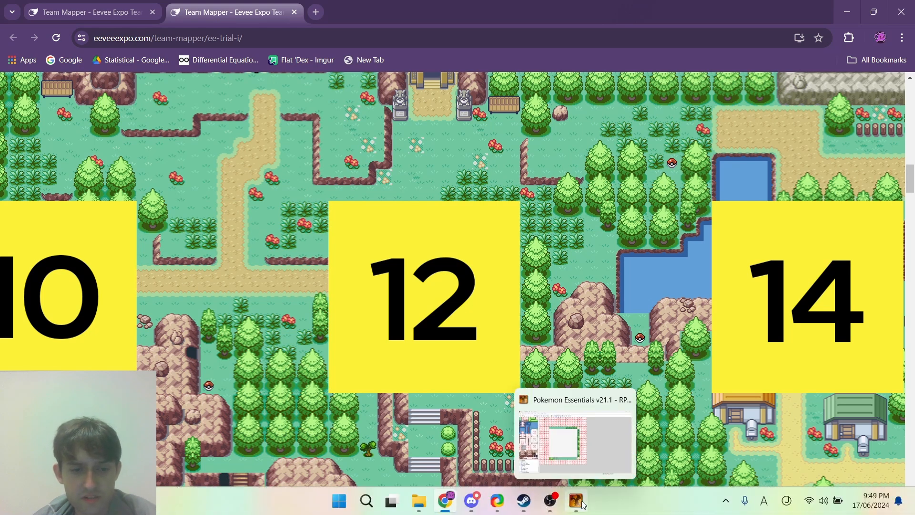
click(583, 503)
scroll(143, 138, down, 5)
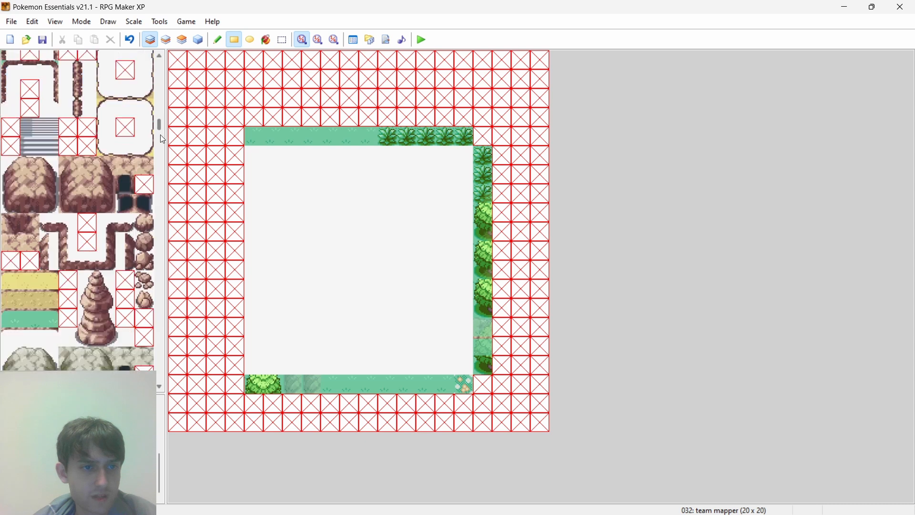
drag(160, 136, 159, 101)
click(38, 308)
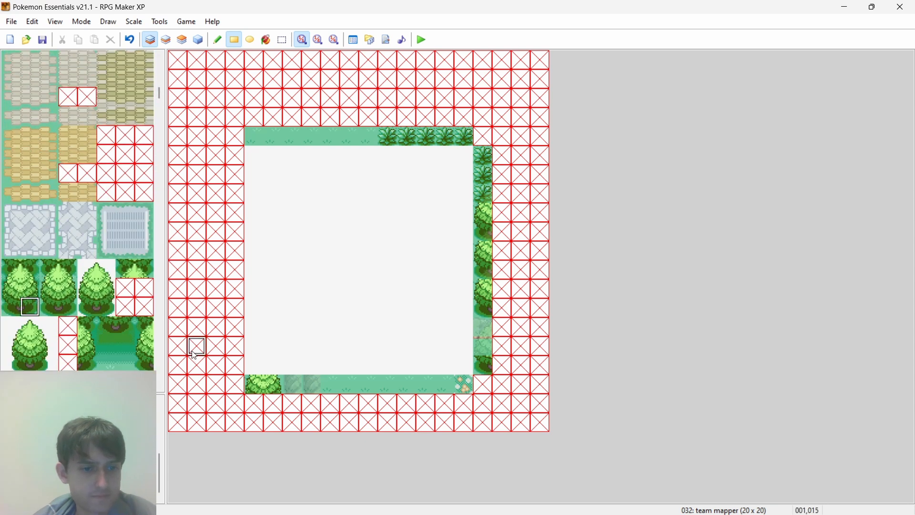
click(235, 366)
key(alt+Tab)
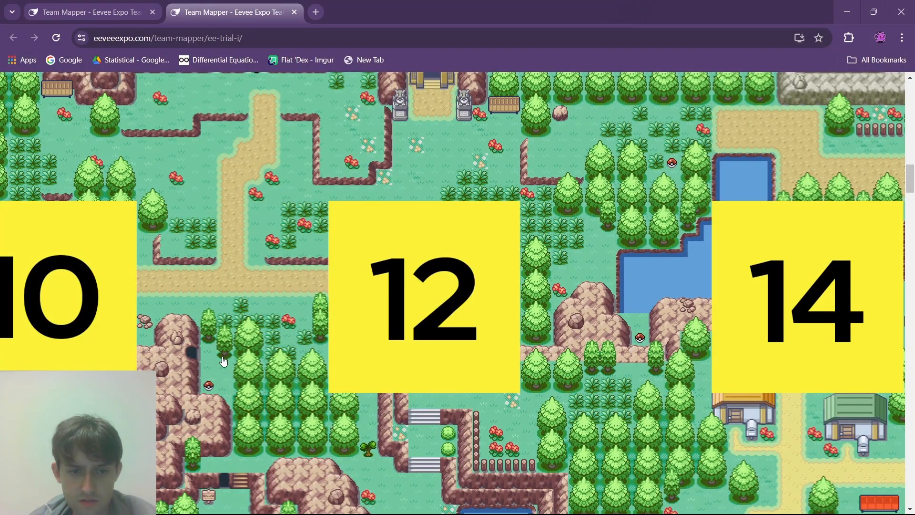
key(alt+Tab)
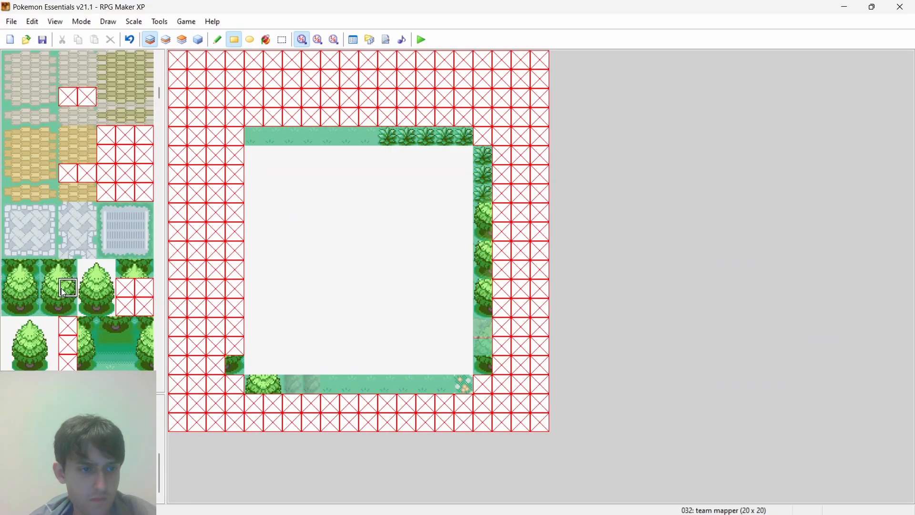
key(alt+Tab)
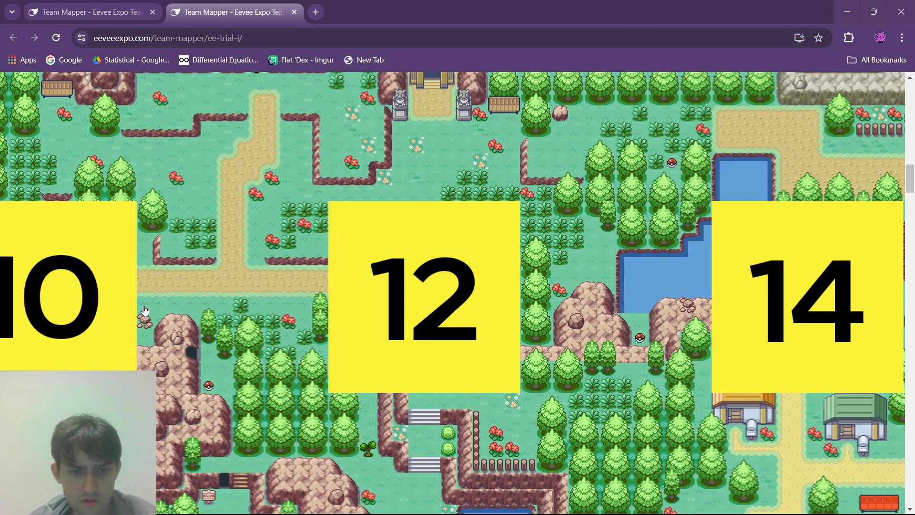
key(alt+Tab)
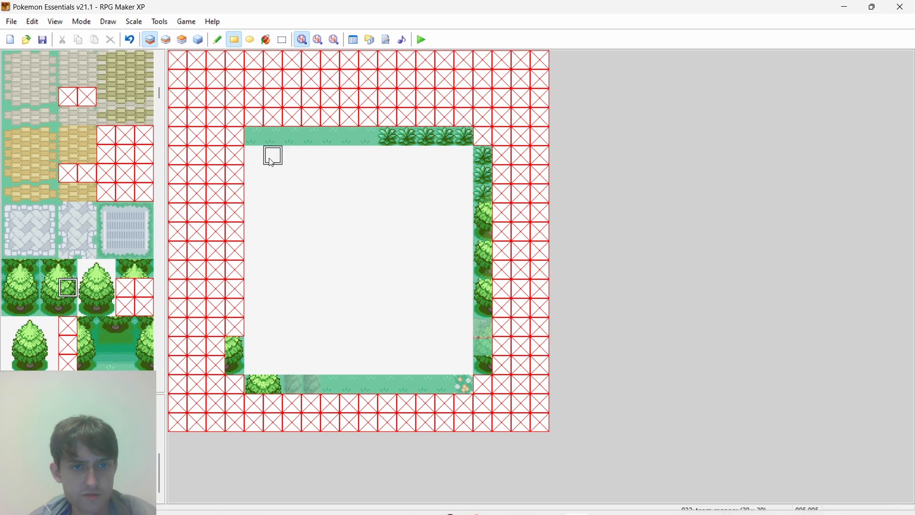
- Paint a grass tile above the west-border tree on layer 1 and place the tree's right-half top over it on layer 2
click(235, 327)
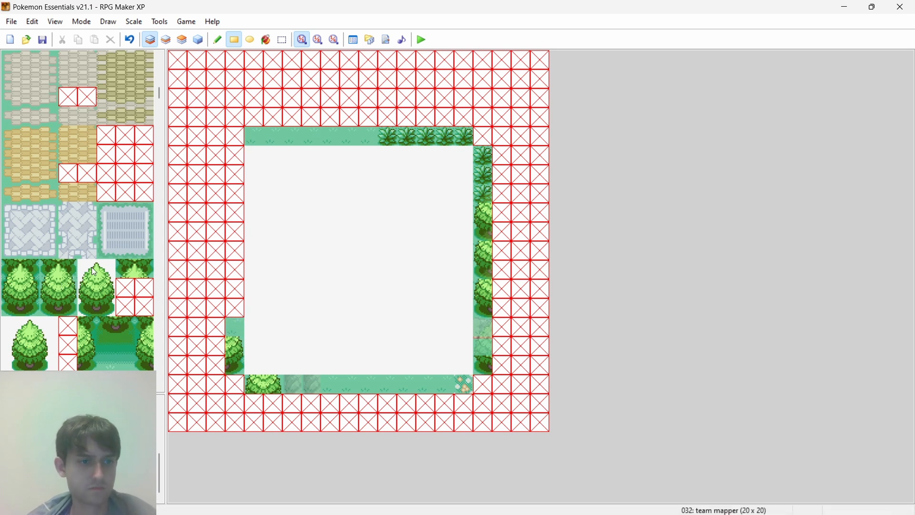
click(106, 269)
click(172, 39)
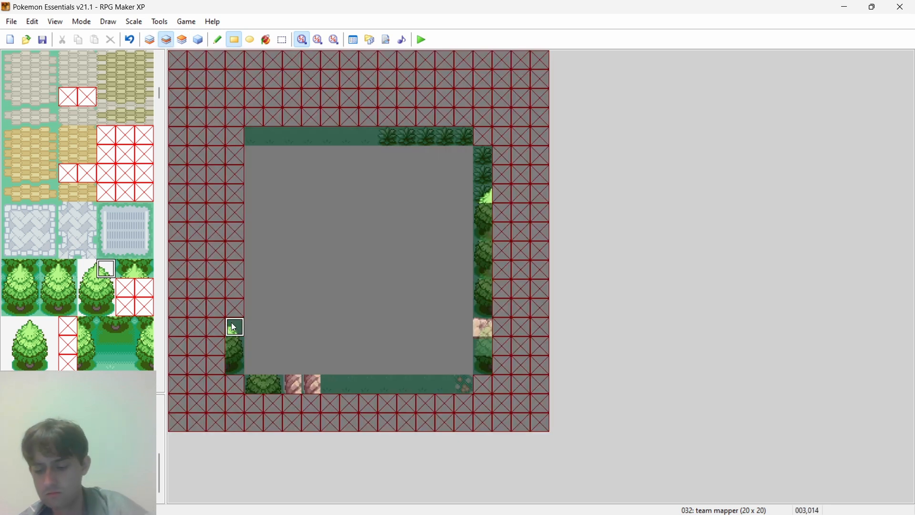
- Following the browser's grid picture, stack the thin trees with their top tile on layer 2 above the west-border tree, with layer 1 grass beneath
key(alt+Tab)
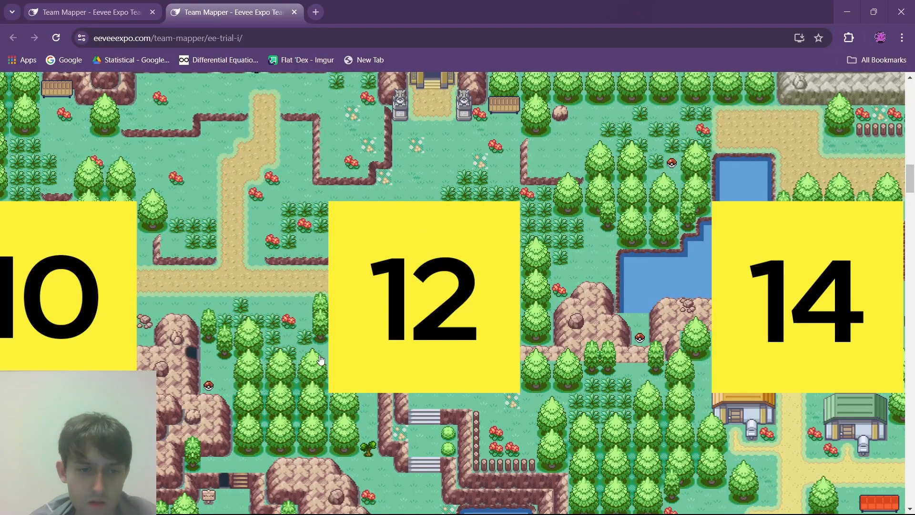
key(alt+Tab)
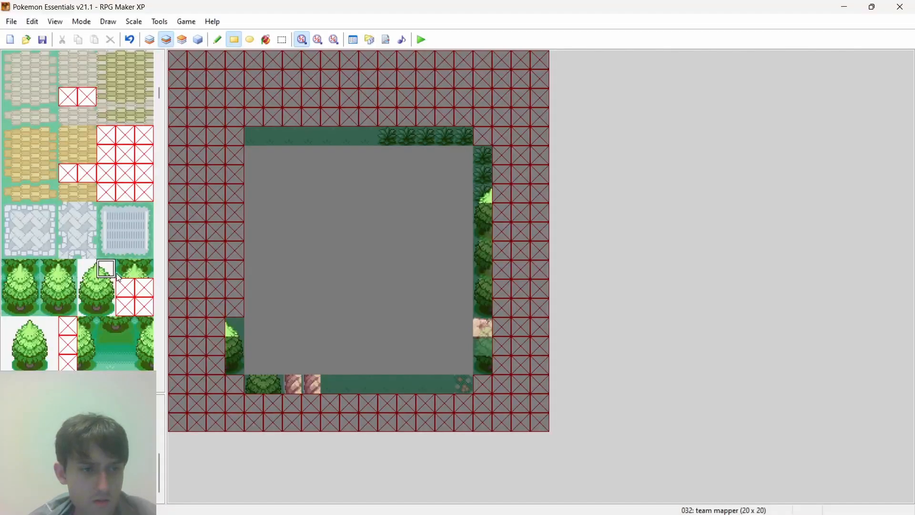
scroll(116, 274, down, 8)
drag(144, 324, 142, 287)
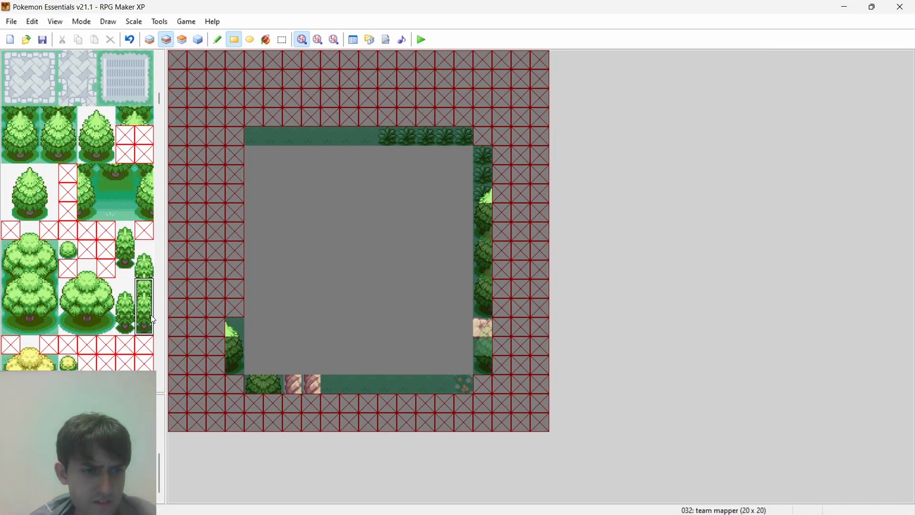
key(alt+Tab)
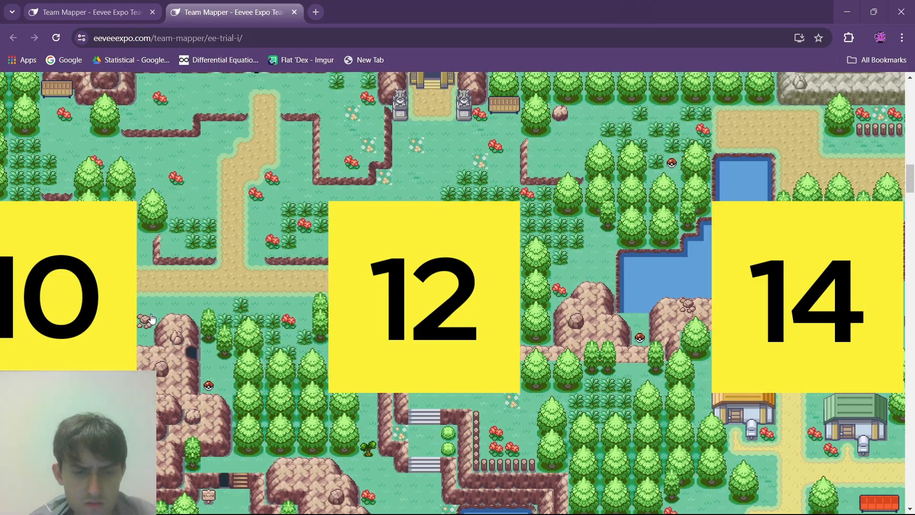
key(alt+Tab)
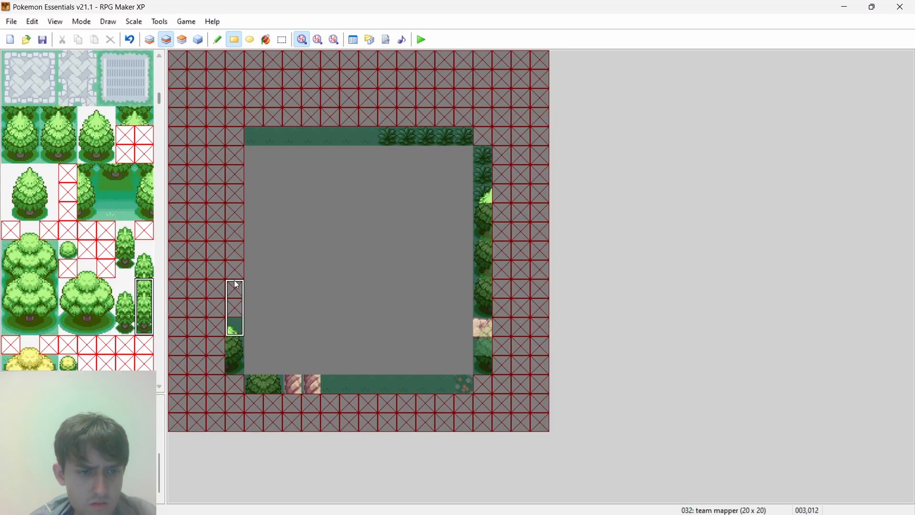
click(149, 249)
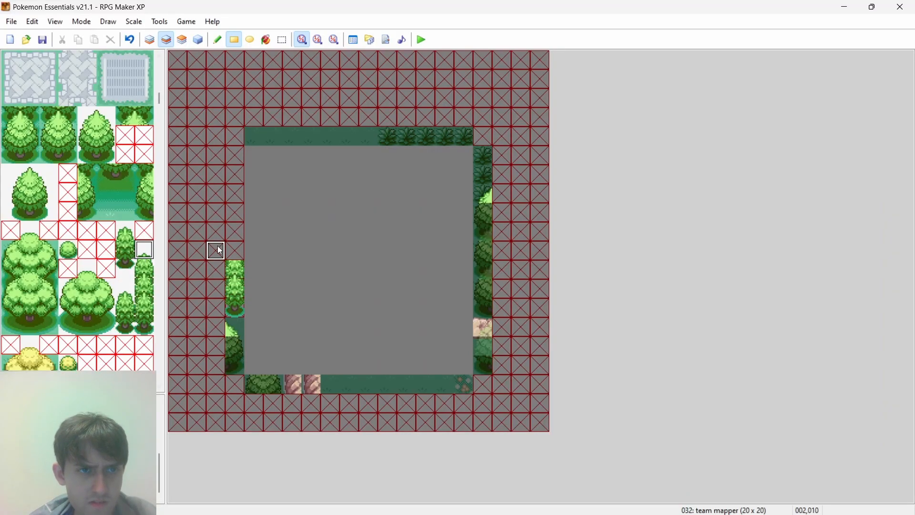
click(150, 39)
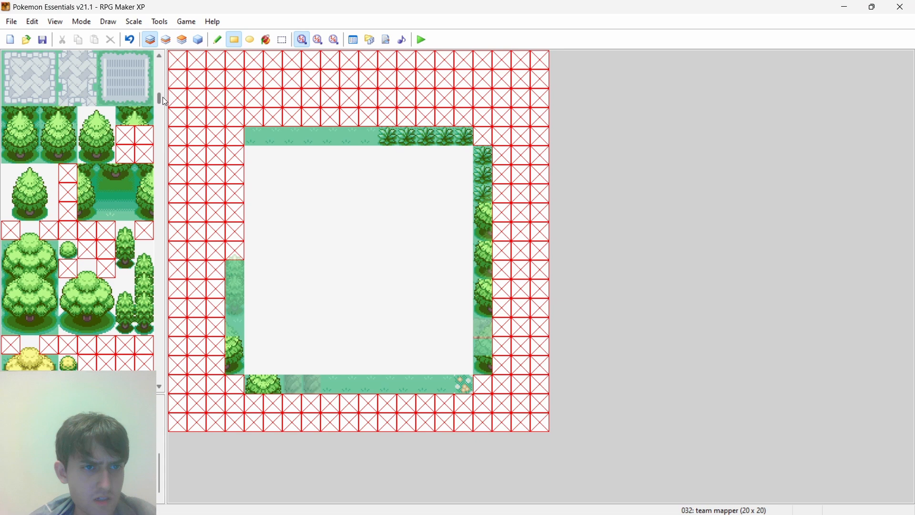
- Paint the dirt path's lower and upper edge tiles on the west border, directly above the thin trees on layer 1
drag(161, 98, 160, 69)
drag(49, 221, 43, 264)
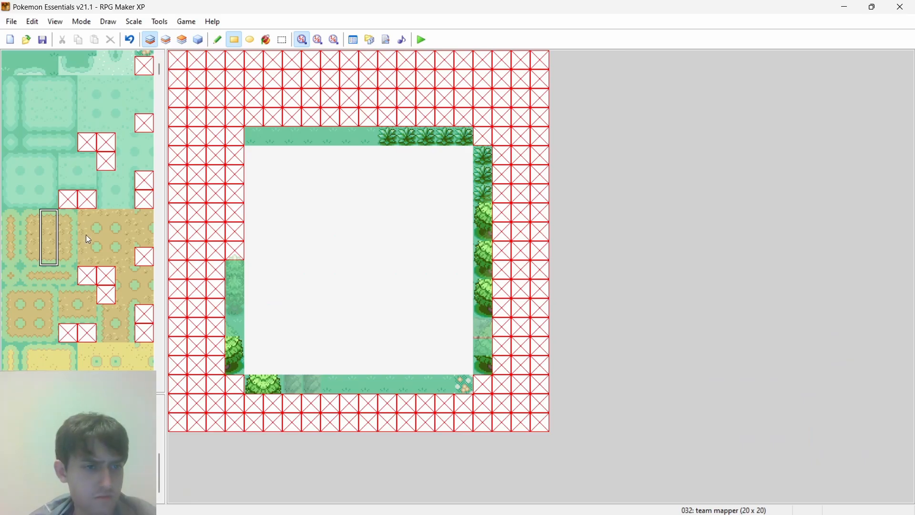
click(49, 256)
click(235, 251)
click(52, 219)
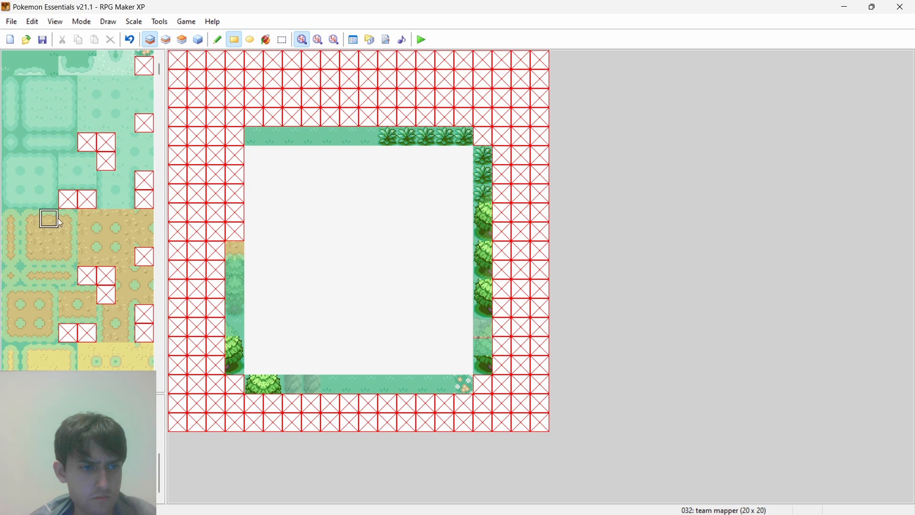
click(232, 231)
- Checking the browser's grid picture, paint grass above the west-border path on layer 1 and place a ledge tile over it on layer 2
key(alt+Tab)
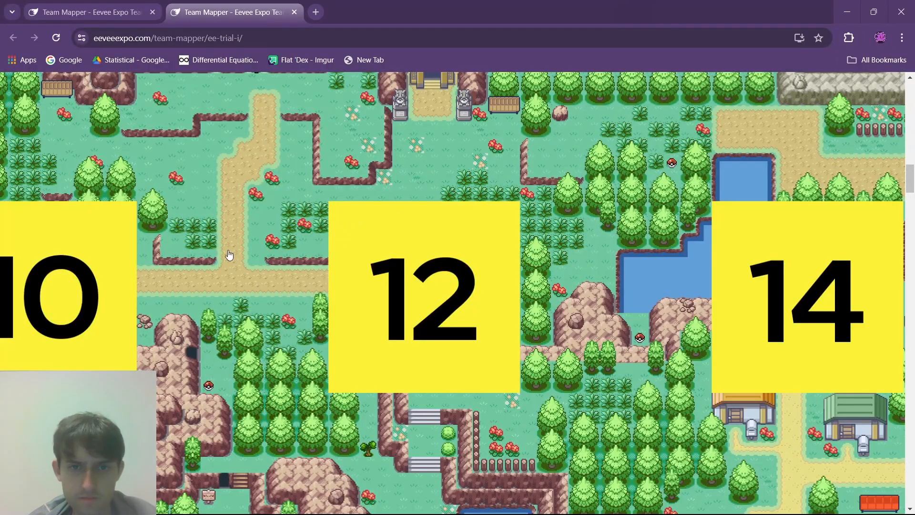
key(alt+Tab)
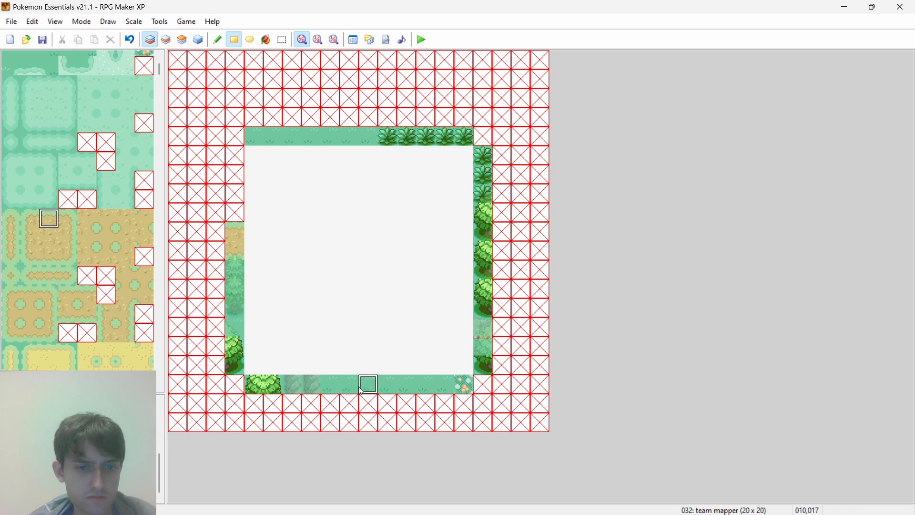
click(243, 210)
drag(159, 71, 166, 128)
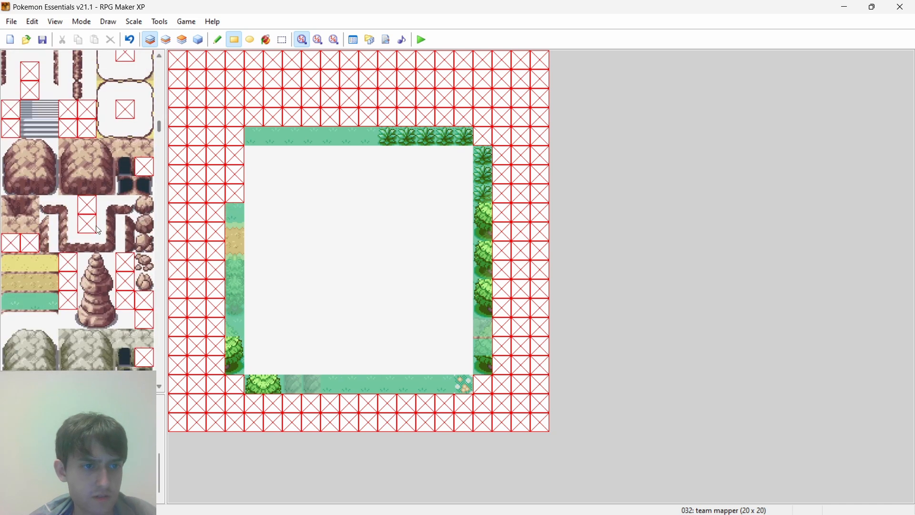
click(167, 40)
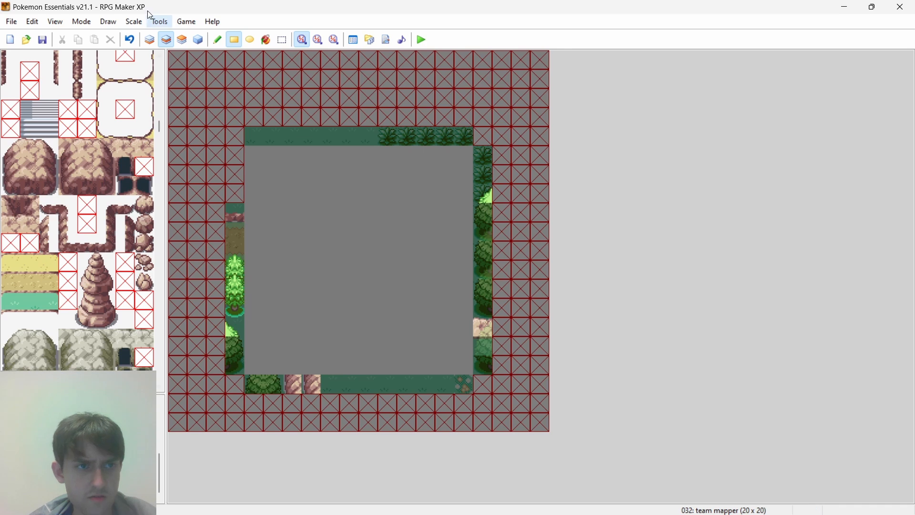
- Finish the west border on layer 1 with a grass tile above the ledge and two tall-grass tiles, and view all layers together
click(150, 39)
click(237, 193)
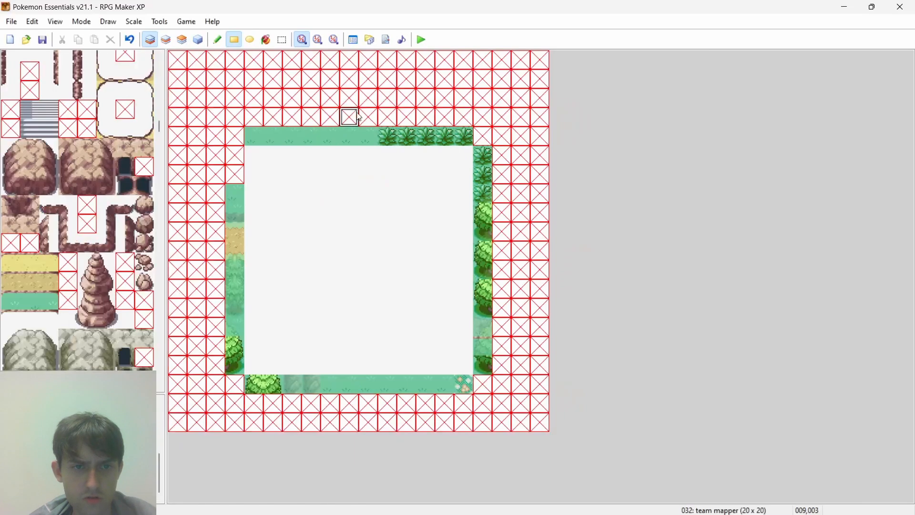
right_click(399, 133)
drag(238, 157, 238, 172)
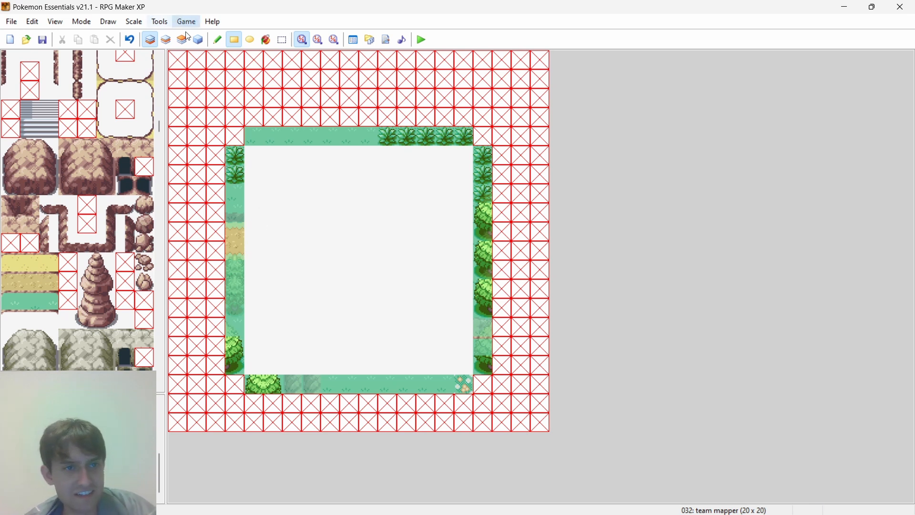
click(199, 40)
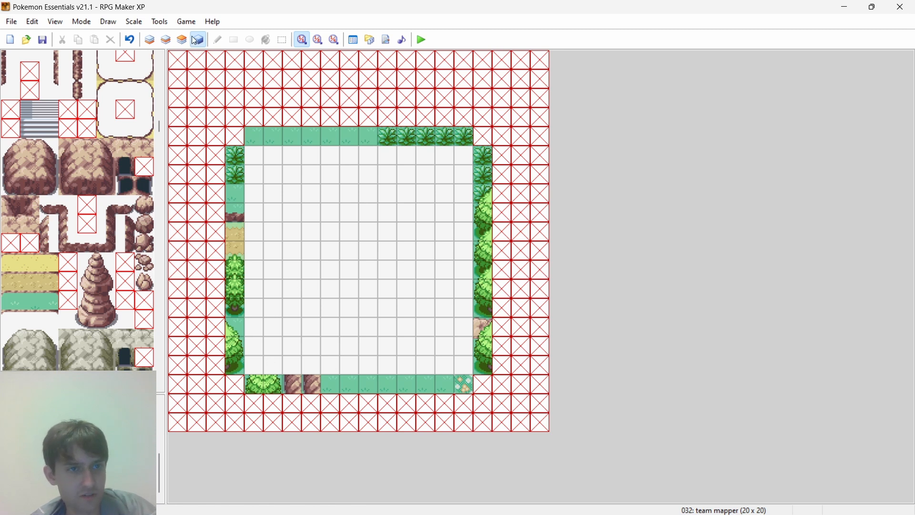
- Place a two-tile-wide treetop on layer 2 above the tree at the south border's west end
click(166, 40)
scroll(157, 132, down, 15)
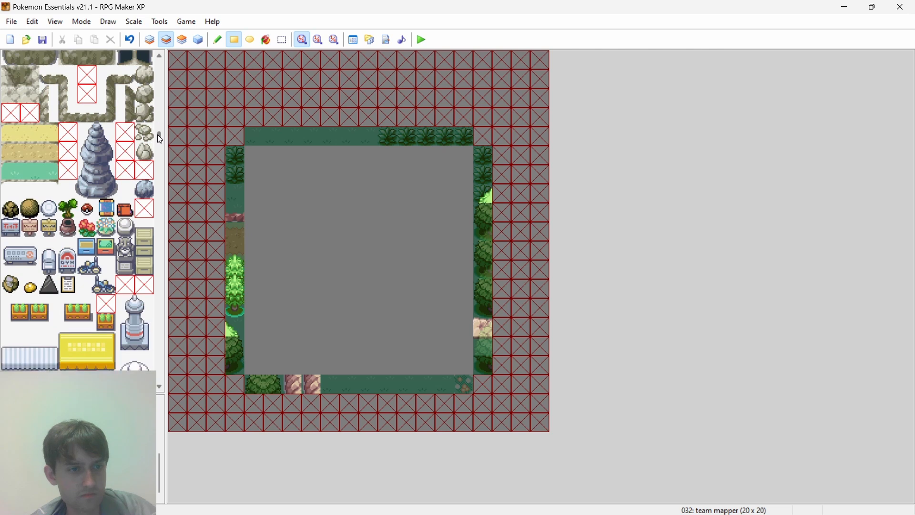
scroll(160, 143, up, 10)
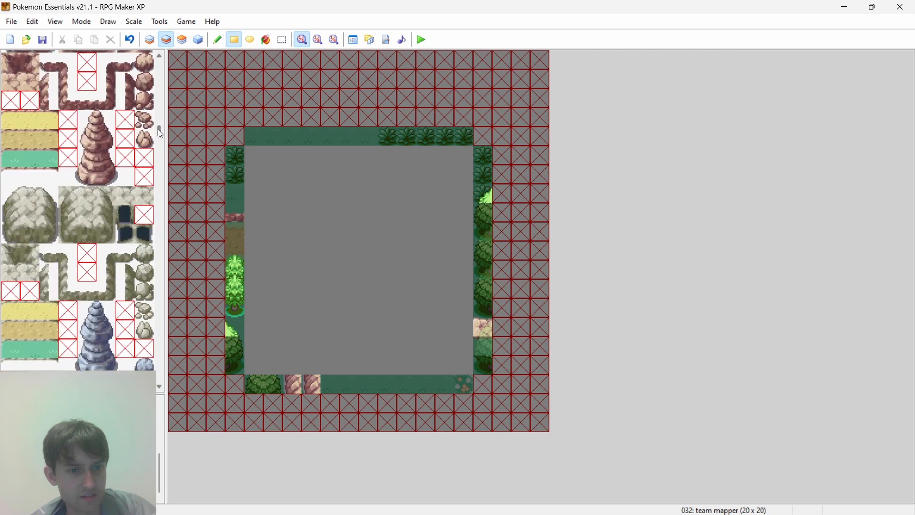
drag(158, 130, 164, 94)
drag(90, 162, 107, 163)
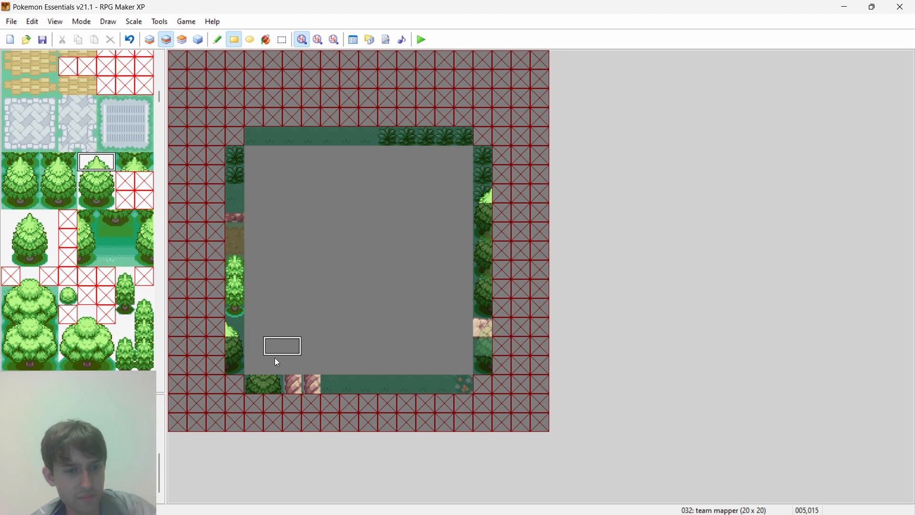
click(262, 370)
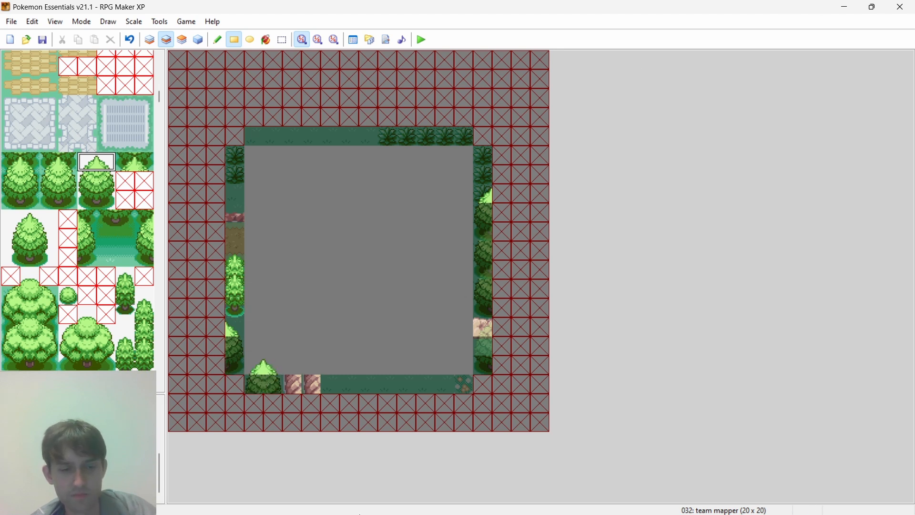
- Consult the browser's grid picture and copy the west border's thin-tree column one tile east into the plot on layer 2
mouse_move(392, 504)
click(449, 506)
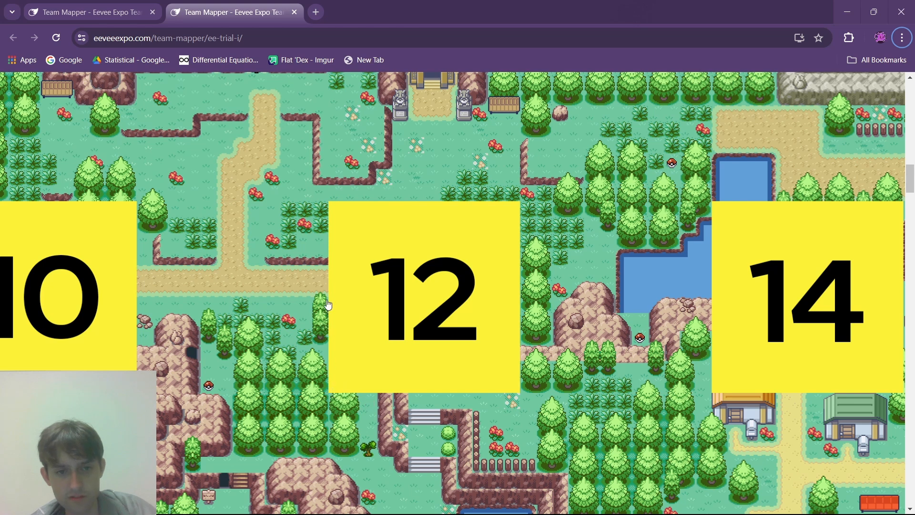
mouse_move(520, 511)
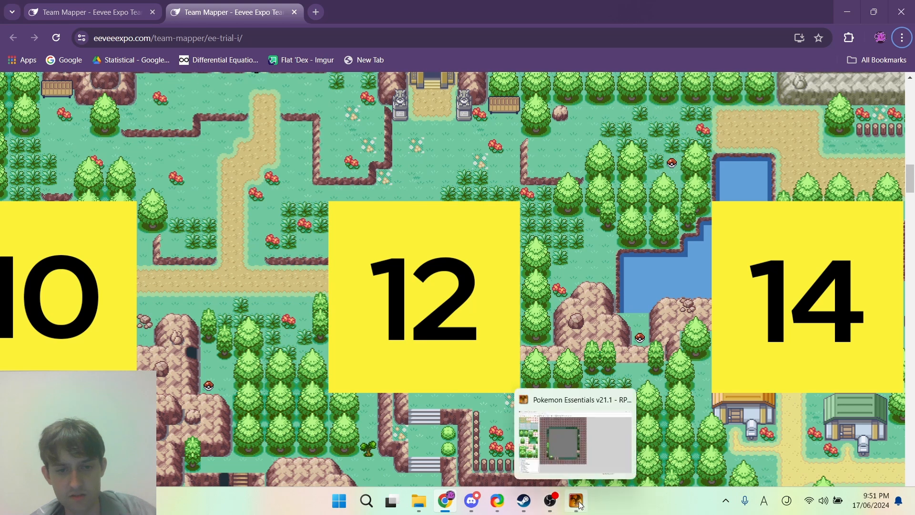
click(576, 511)
right_drag(242, 311, 241, 270)
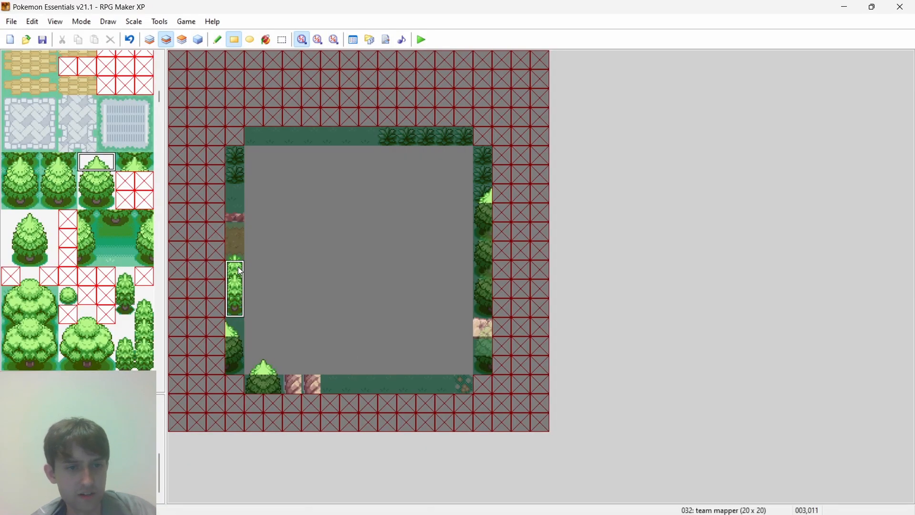
click(256, 256)
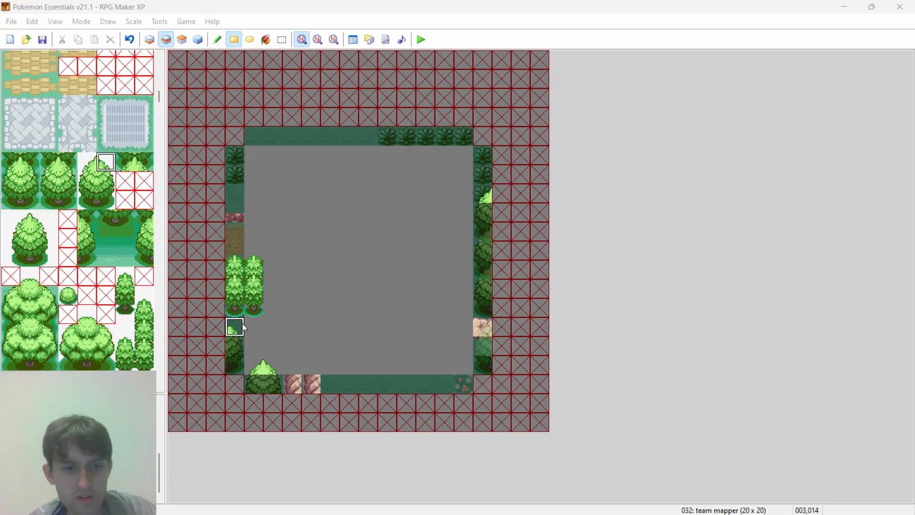
key(alt+Tab)
key(alt+Tab)
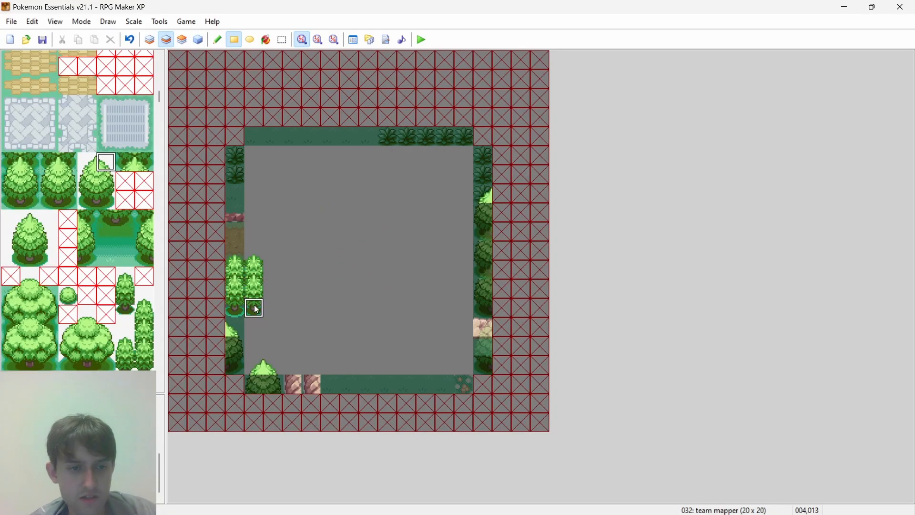
right_drag(260, 268, 261, 267)
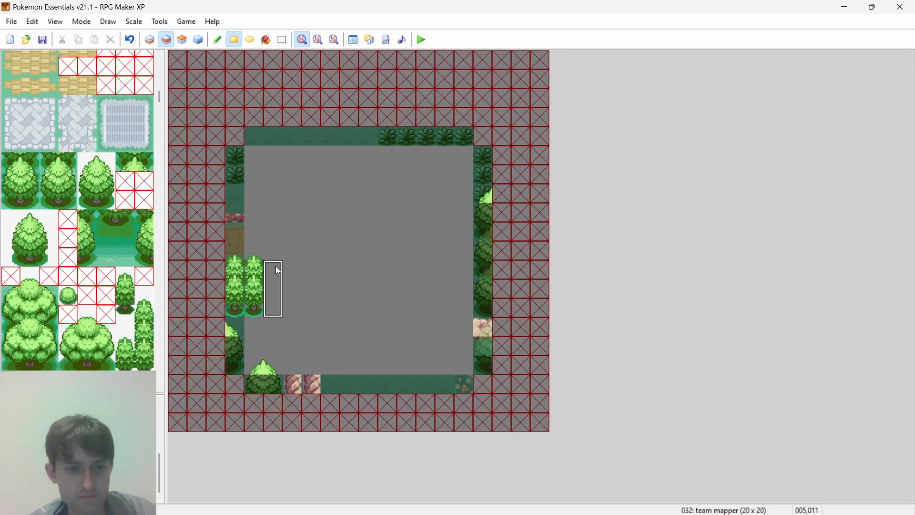
- Following the browser's grid picture, shift the south border's two cliff tiles one tile east on layer 2 and clear the leftover tile
key(alt+Tab)
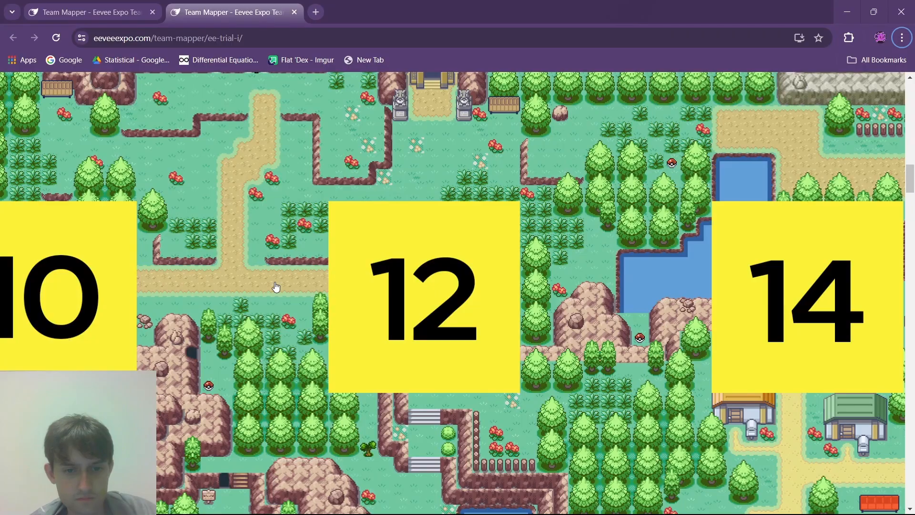
key(alt+Tab)
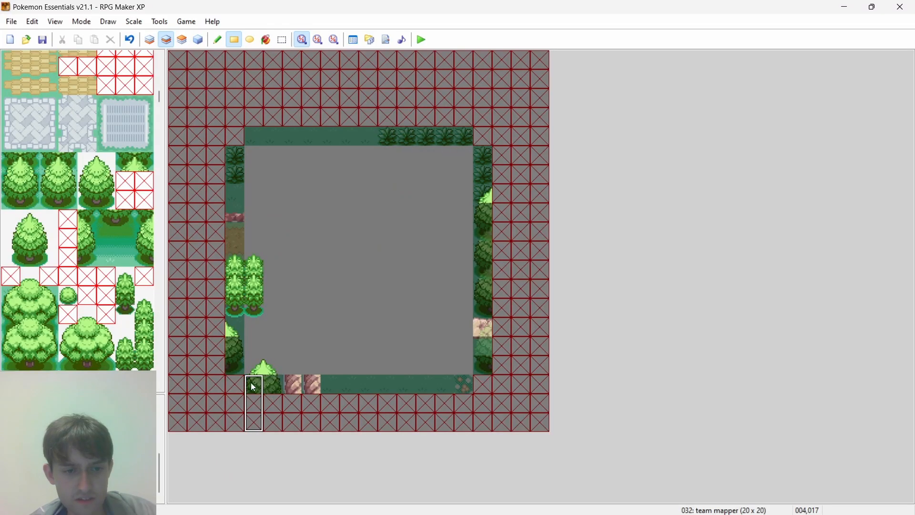
right_drag(305, 388, 296, 388)
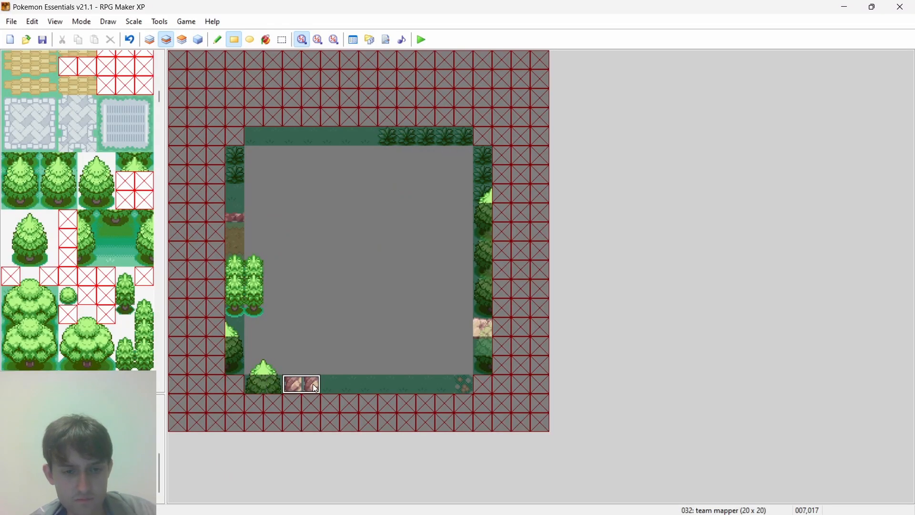
click(339, 385)
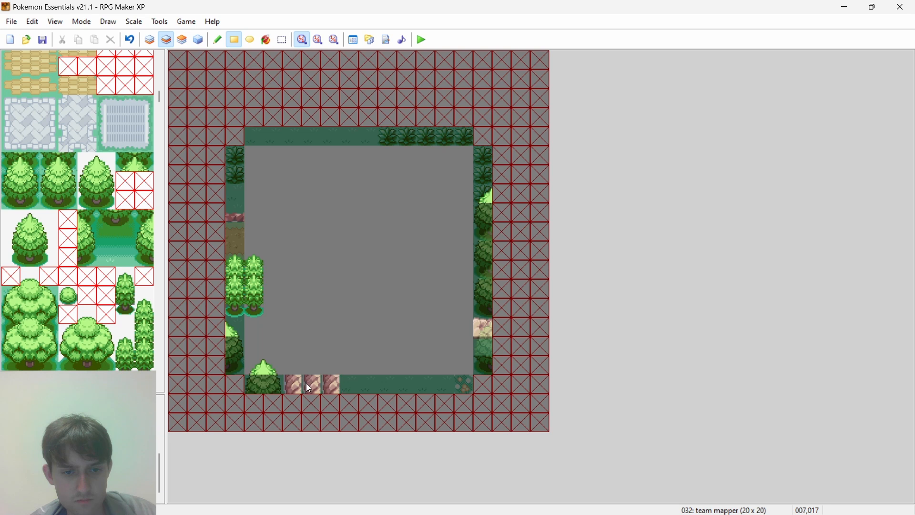
right_click(297, 347)
click(293, 384)
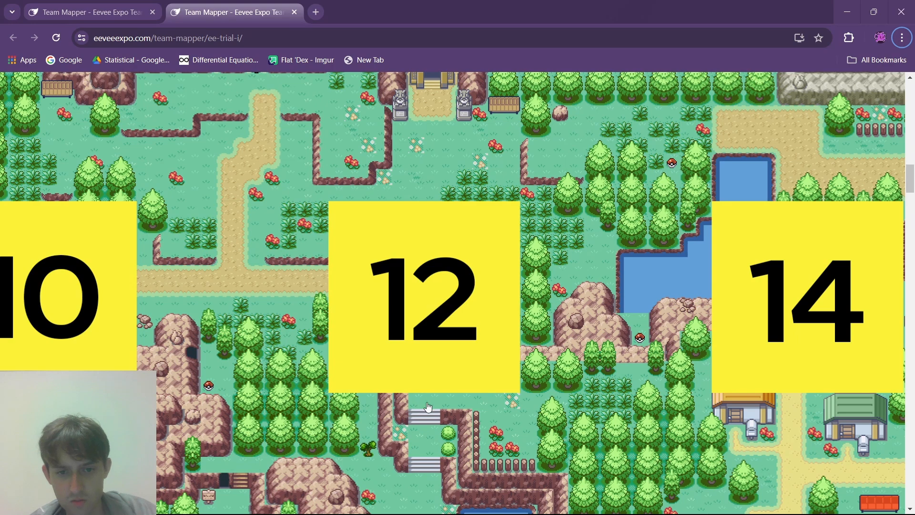
- Recheck the browser's grid picture, then extend the east border's rock row westward on layer 2 and the grass row beneath it on layer 1
key(alt+Tab)
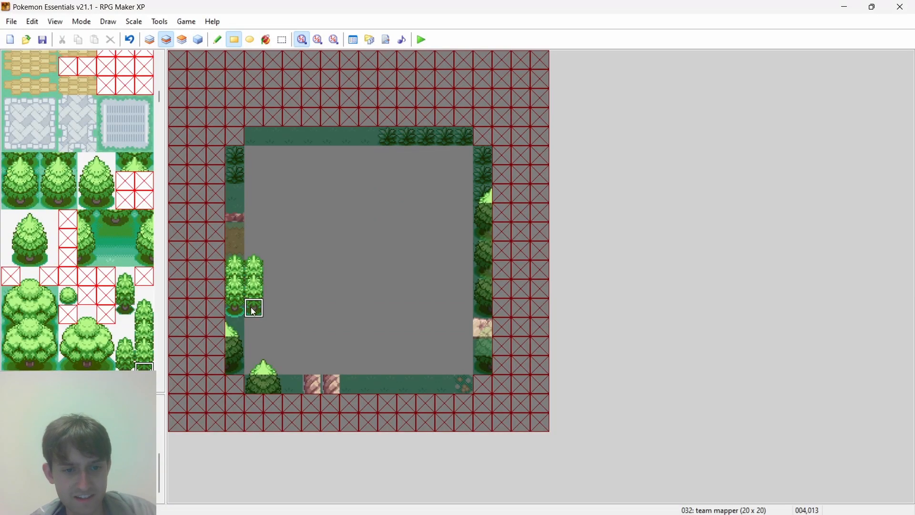
key(alt+Tab)
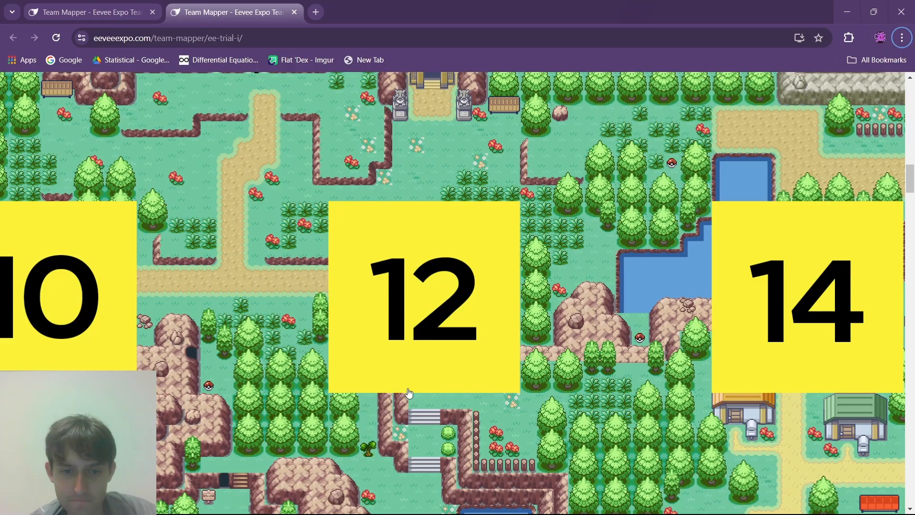
key(alt+Tab)
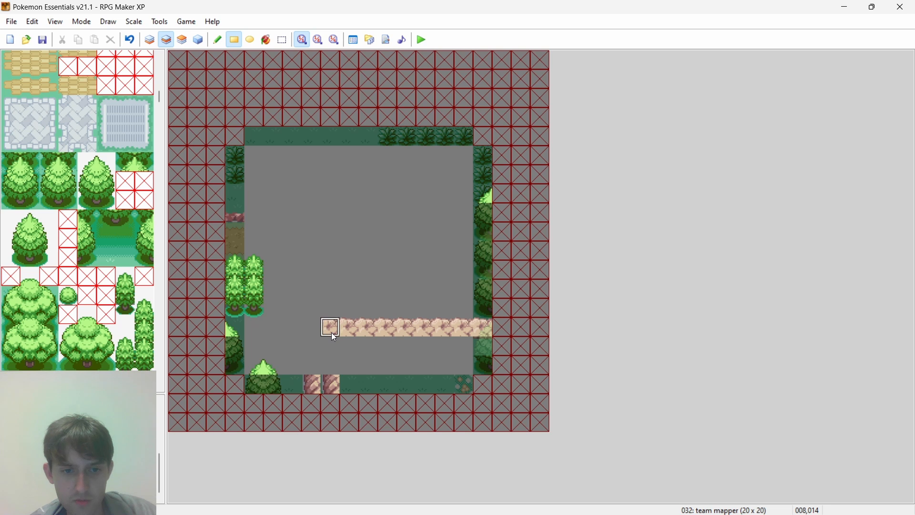
click(150, 39)
drag(484, 347, 429, 350)
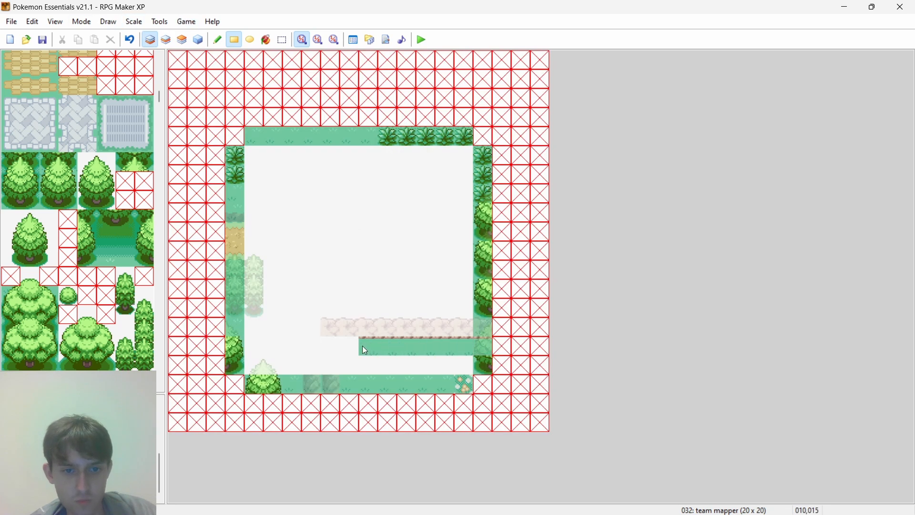
drag(366, 350, 353, 347)
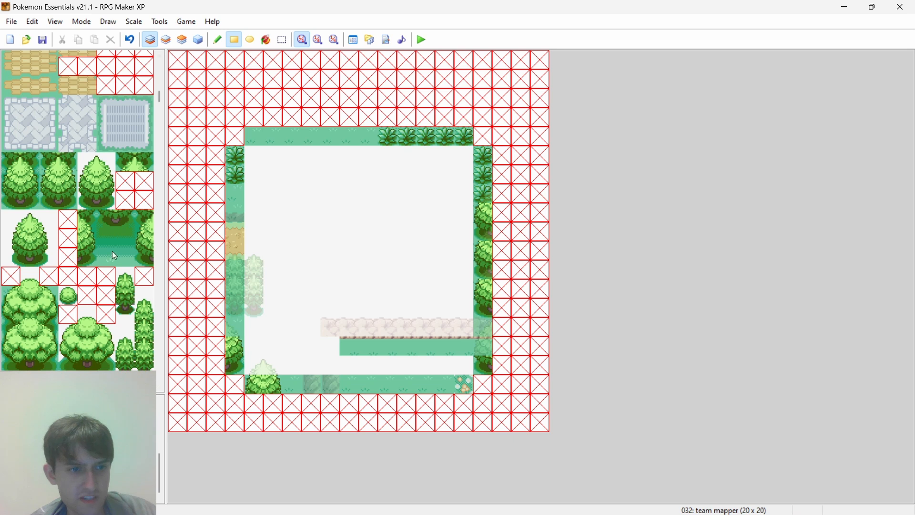
- Try to place brown cliff corner and side tiles on layer 1 below the rock row's west end, down to the south border
scroll(114, 242, up, 3)
scroll(119, 226, down, 2)
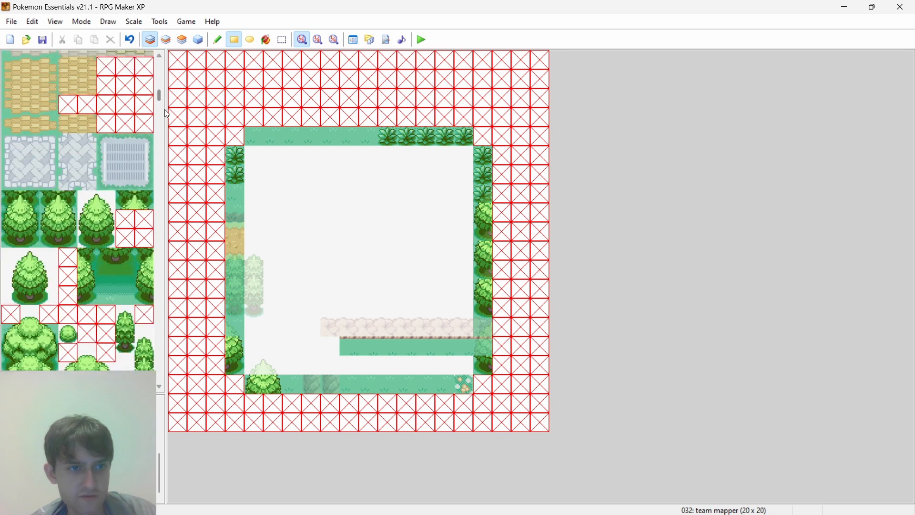
drag(159, 95, 165, 126)
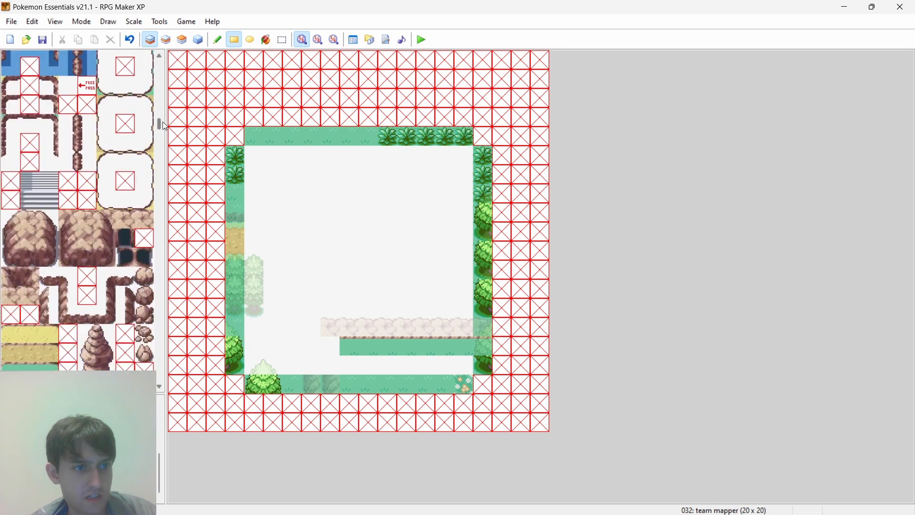
click(10, 219)
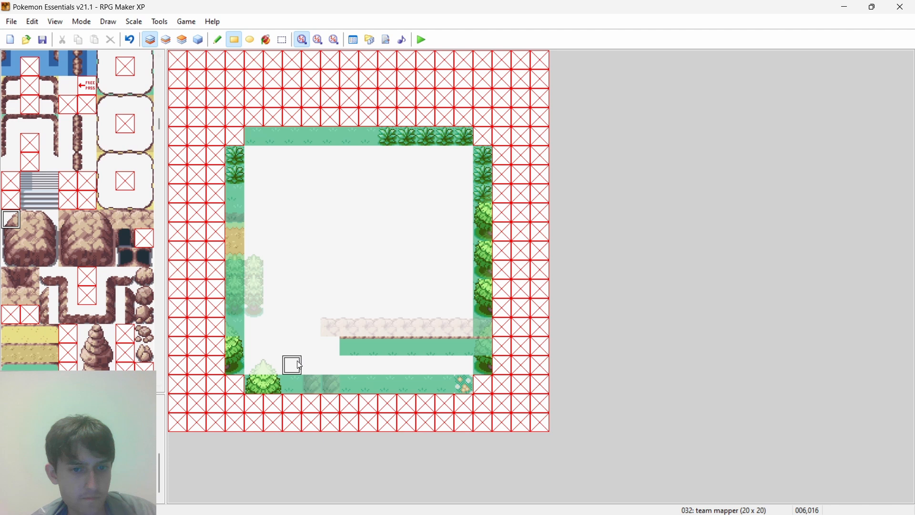
click(330, 353)
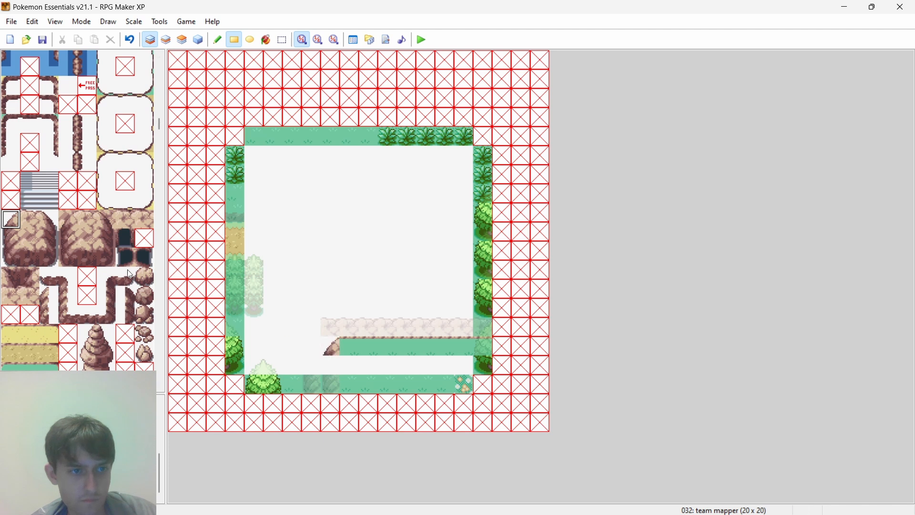
click(4, 237)
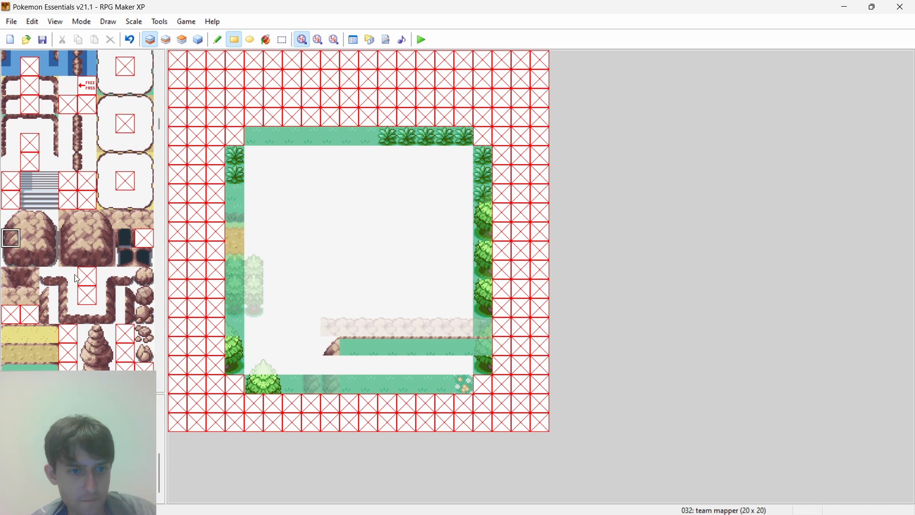
click(67, 243)
click(330, 365)
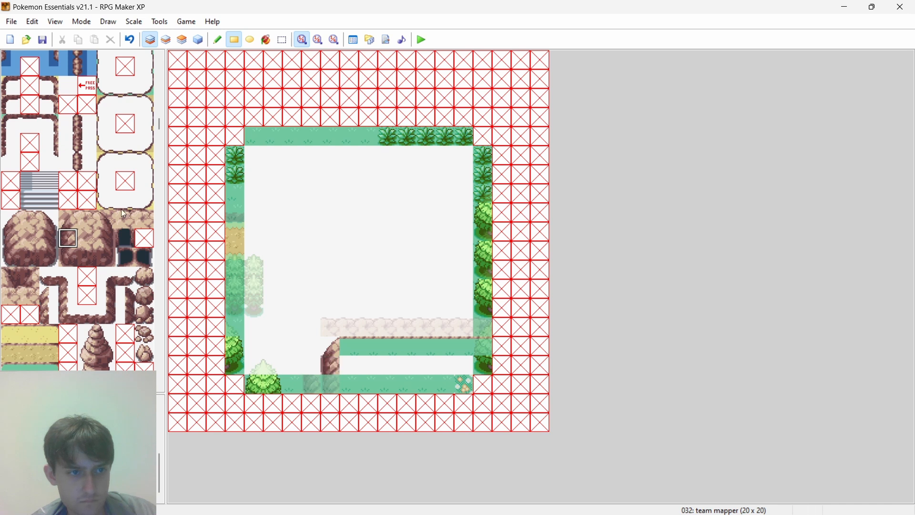
- Try to add an outer cliff column with a rounded top corner on layer 1, one tile west of the inner column
click(10, 234)
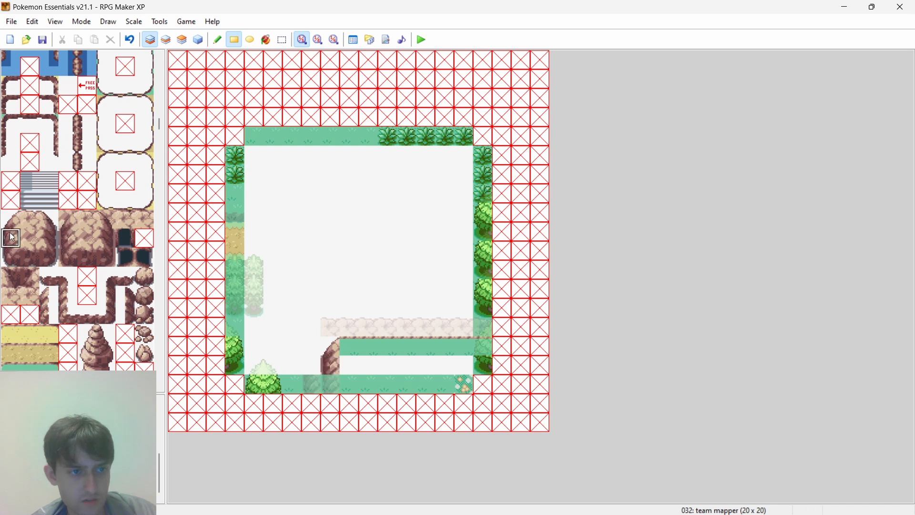
drag(312, 367, 314, 350)
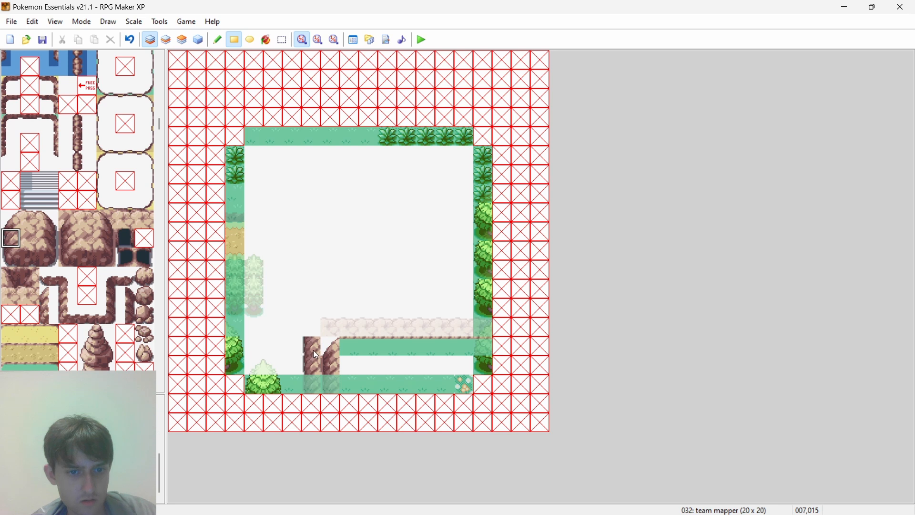
click(10, 220)
click(311, 328)
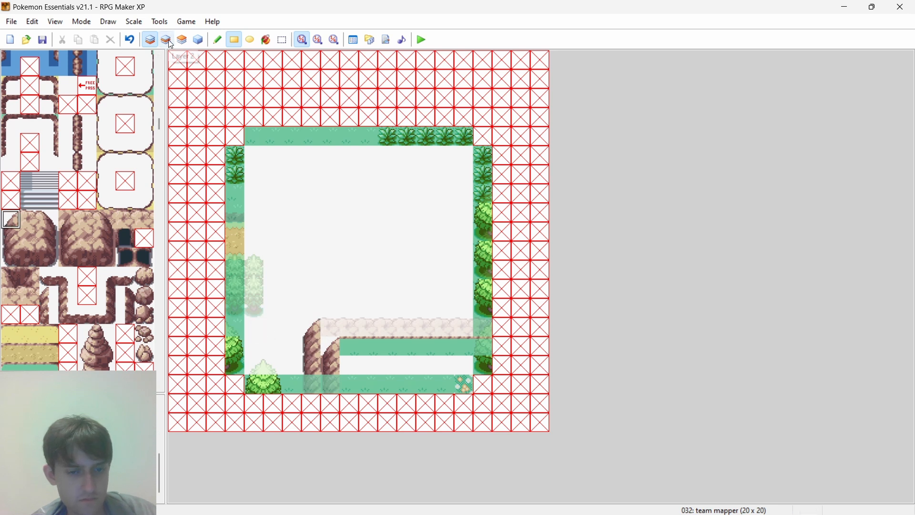
- Undo the cliff tiles placed on layer 1
key(ctrl+z)
key(ctrl+z)
key(ctrl+z)
key(ctrl+z)
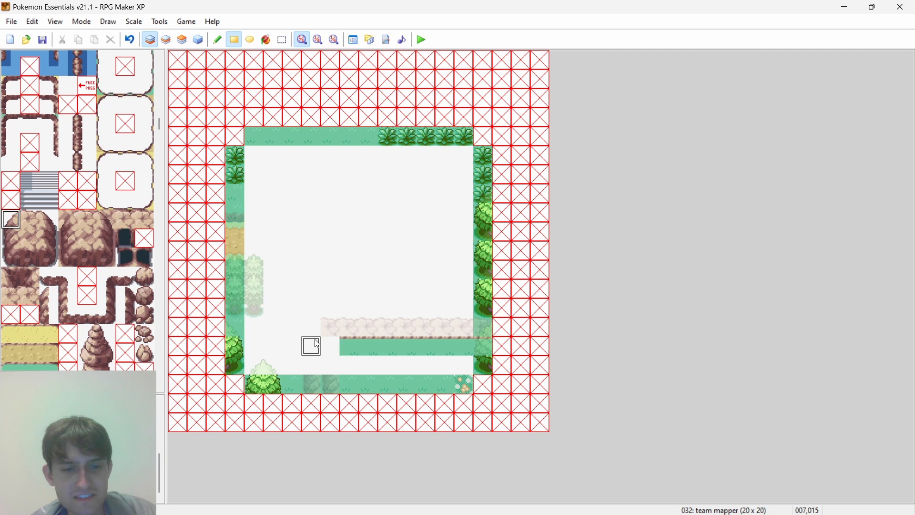
- On layer 2, connect the rock row's west end to the south border's eastern cliff tile with a side tile and a corner tile
click(168, 40)
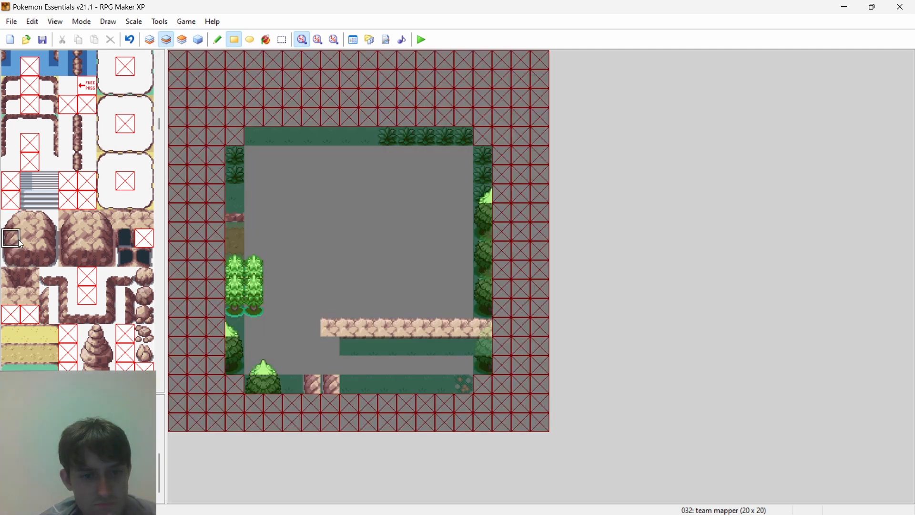
click(68, 237)
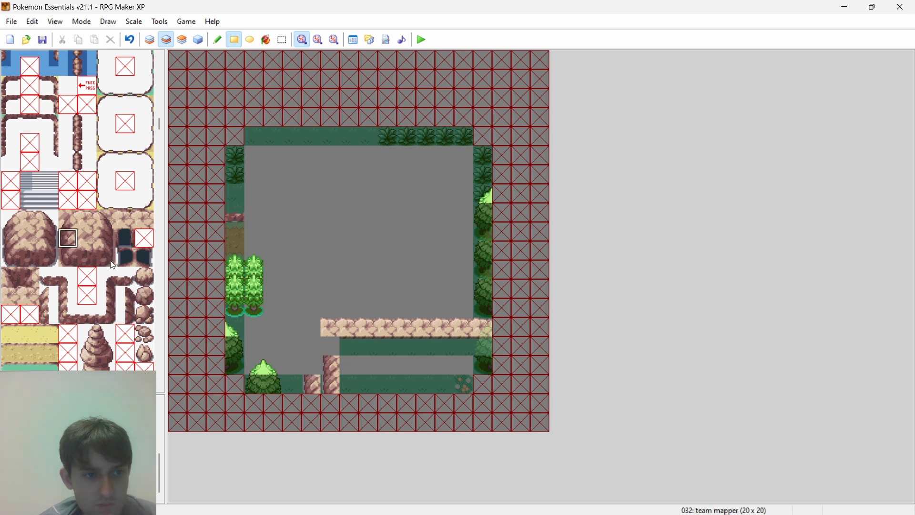
click(68, 219)
click(324, 349)
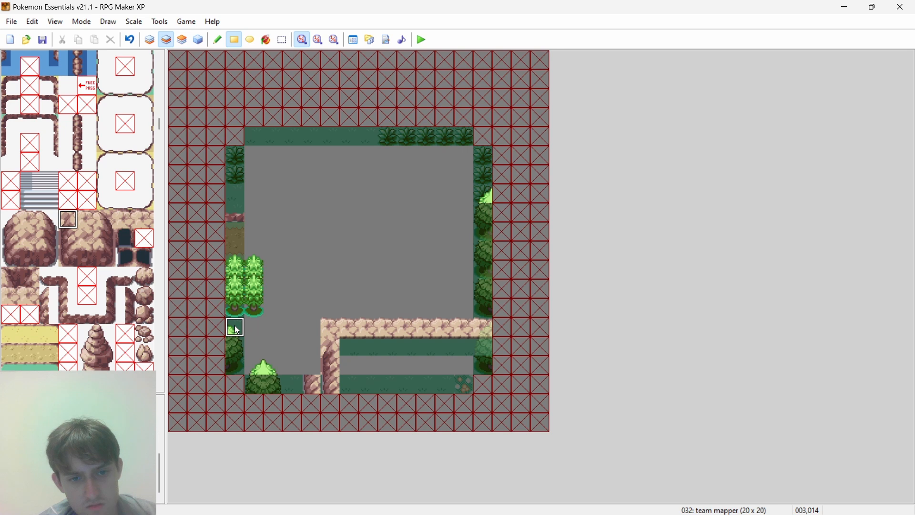
- On layer 2, add the outer cliff edge one tile west, with a rounded top corner and side tiles down to the south border
scroll(76, 214, down, 3)
click(11, 296)
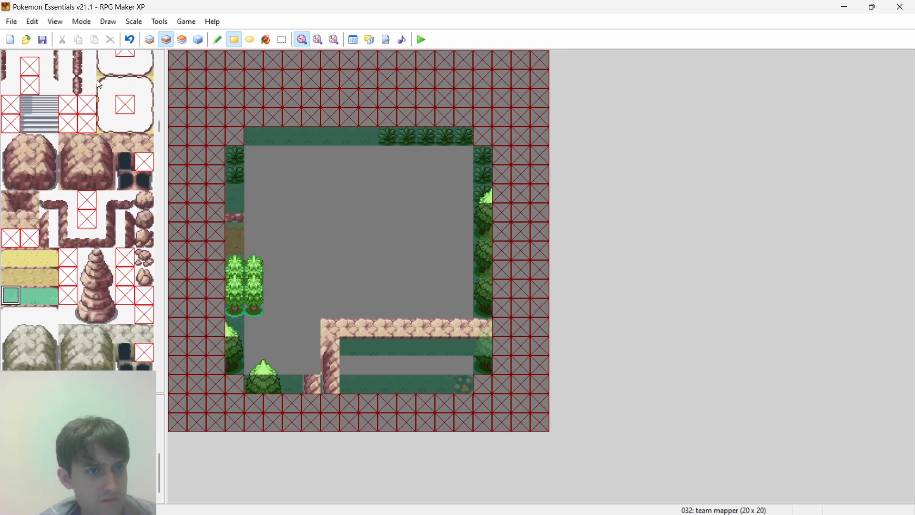
click(150, 39)
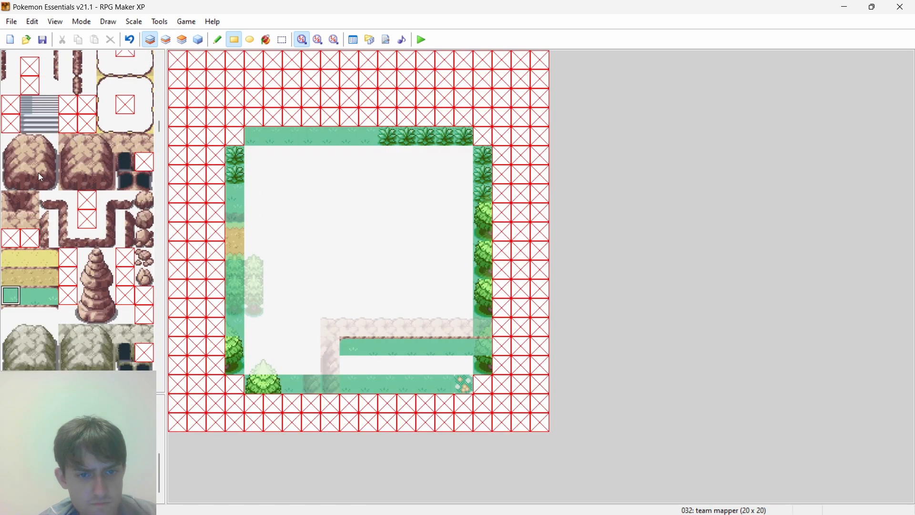
click(16, 147)
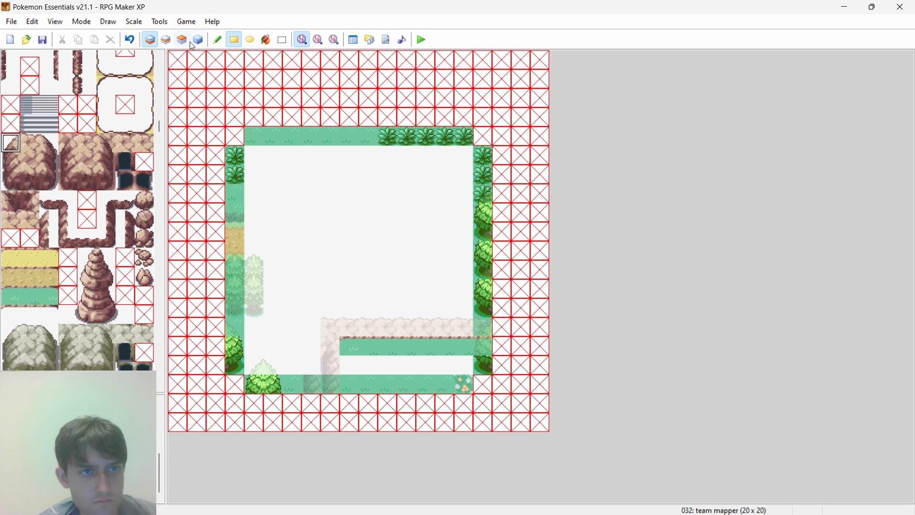
click(167, 39)
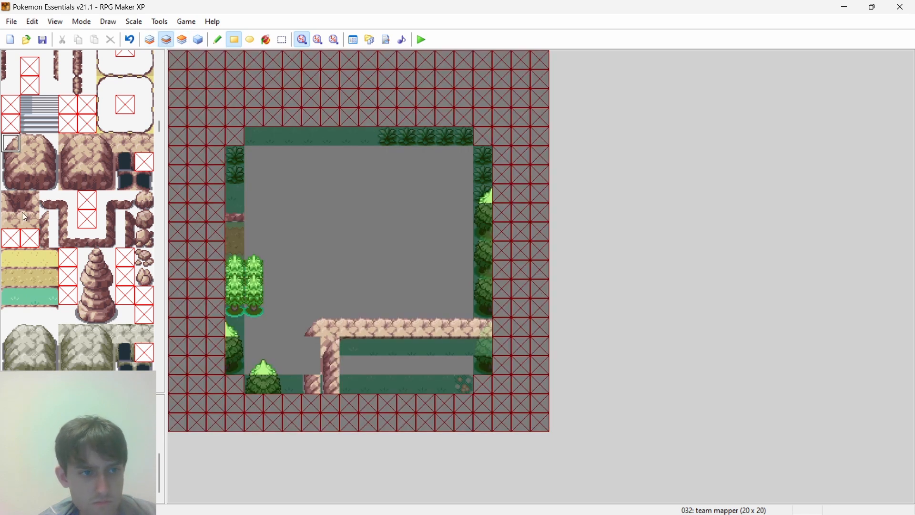
click(11, 161)
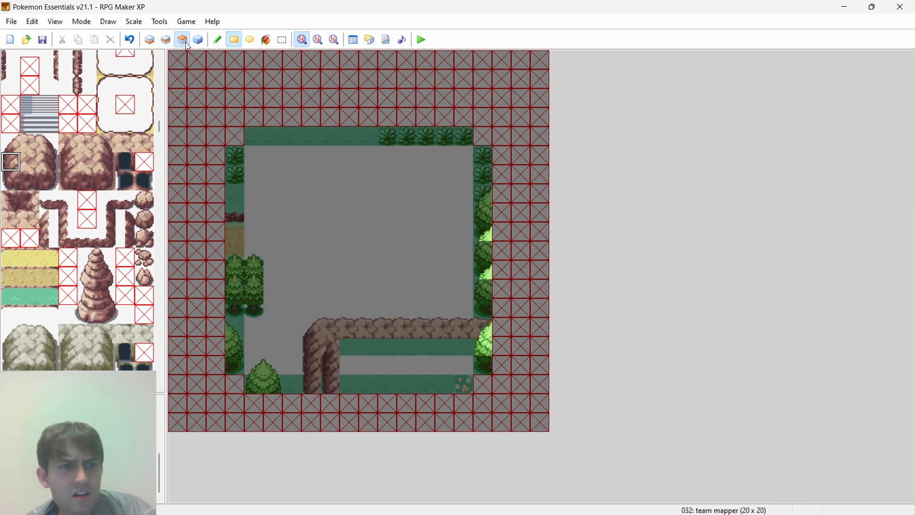
- On layer 1, make a two-by-two grass pattern in the plot's northwest interior corner and extend it across the top two interior rows
click(150, 40)
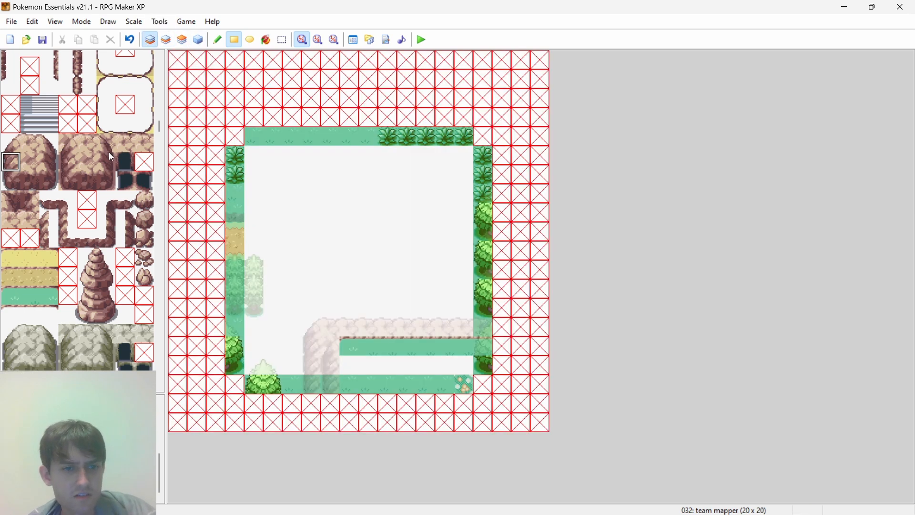
scroll(109, 153, up, 10)
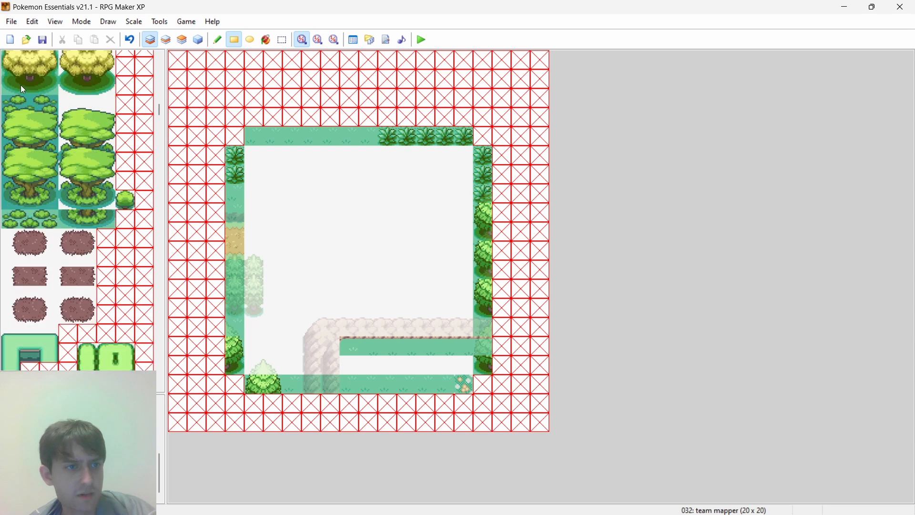
scroll(124, 95, up, 15)
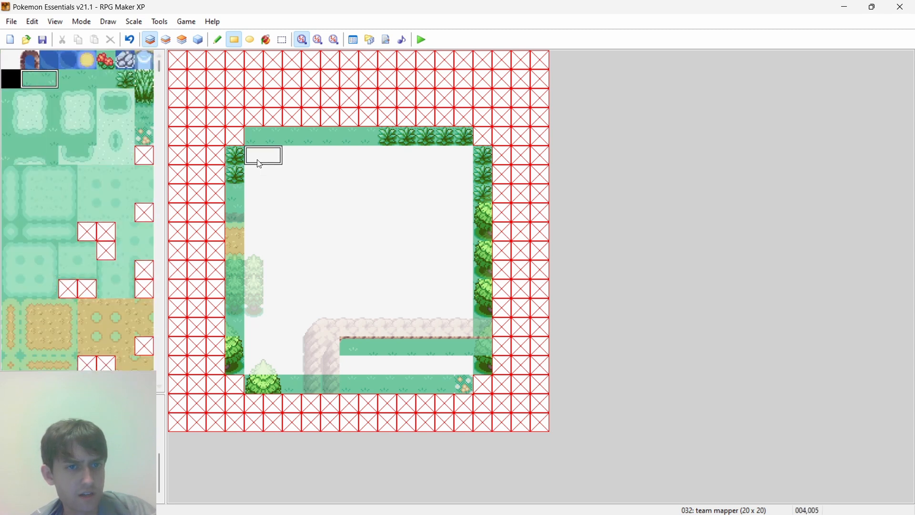
click(79, 79)
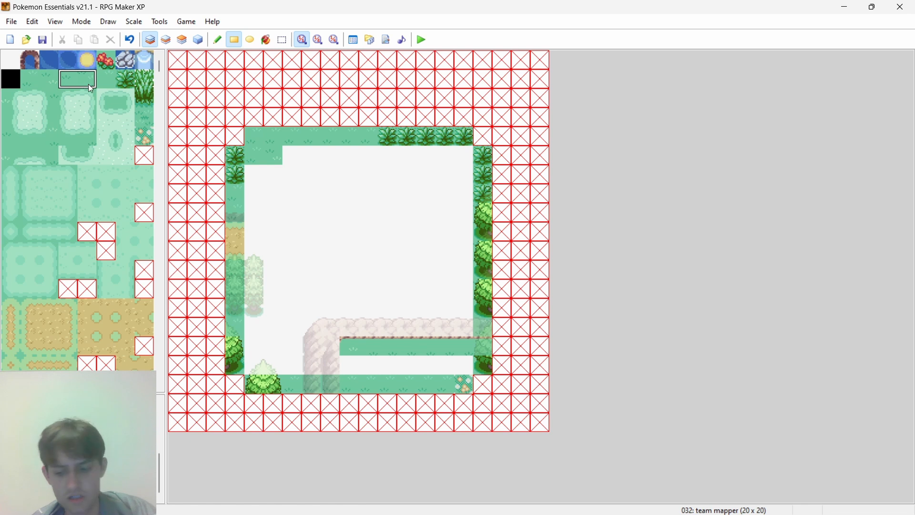
click(262, 176)
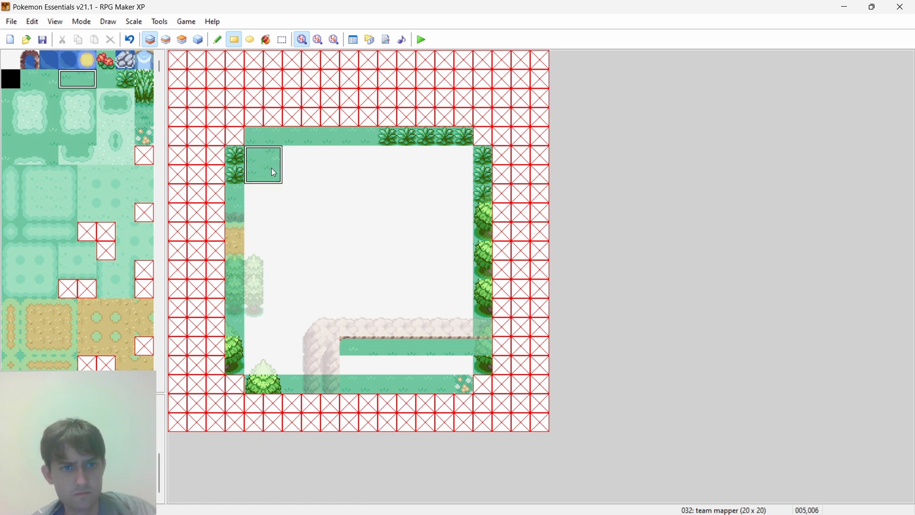
drag(309, 167, 464, 159)
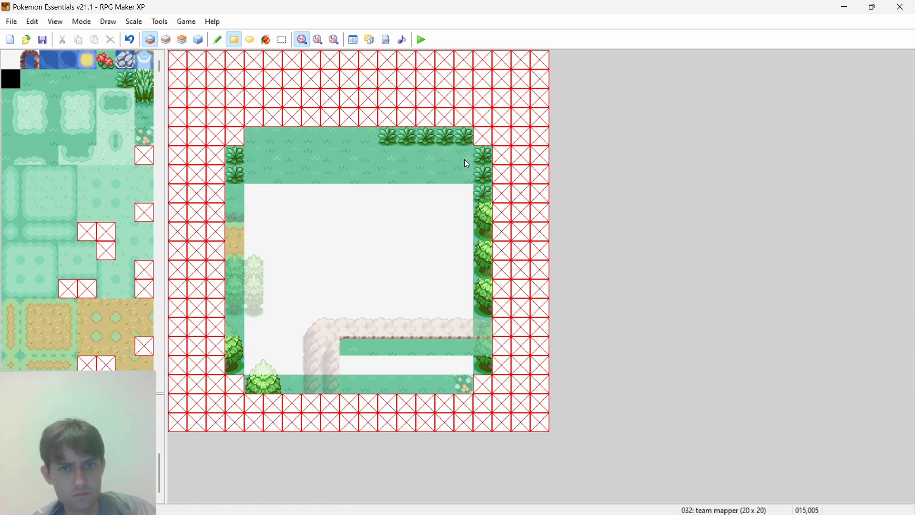
- Copy the grass pattern over the rest of the plot's interior on layer 1, including beneath the cliffs and the gap south of them
drag(276, 178, 463, 323)
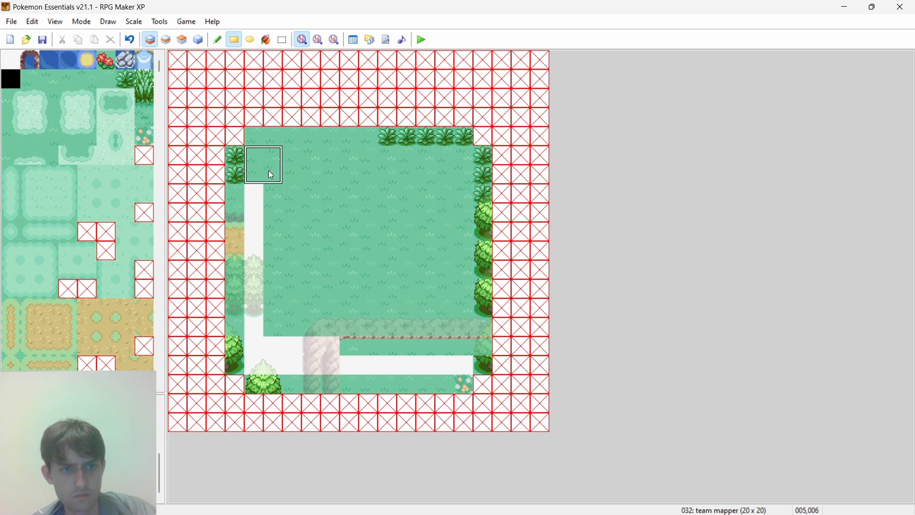
drag(268, 171, 261, 336)
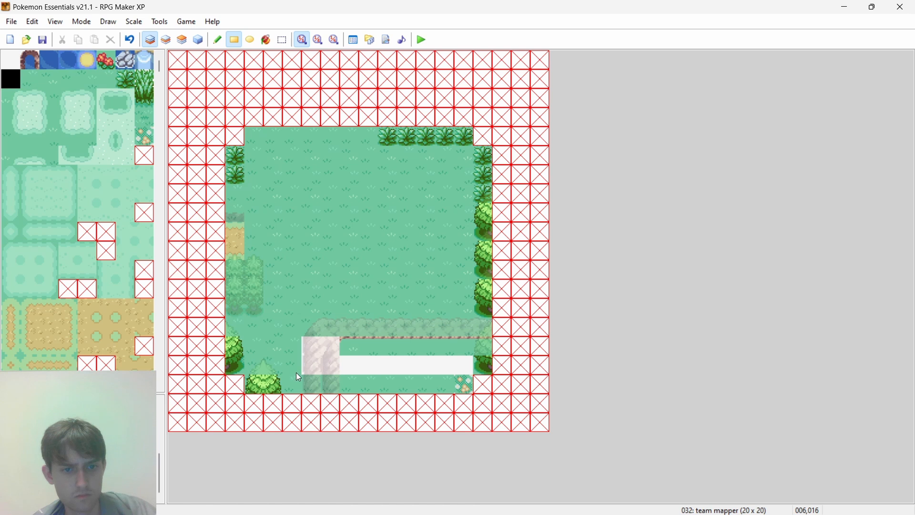
drag(296, 372, 328, 370)
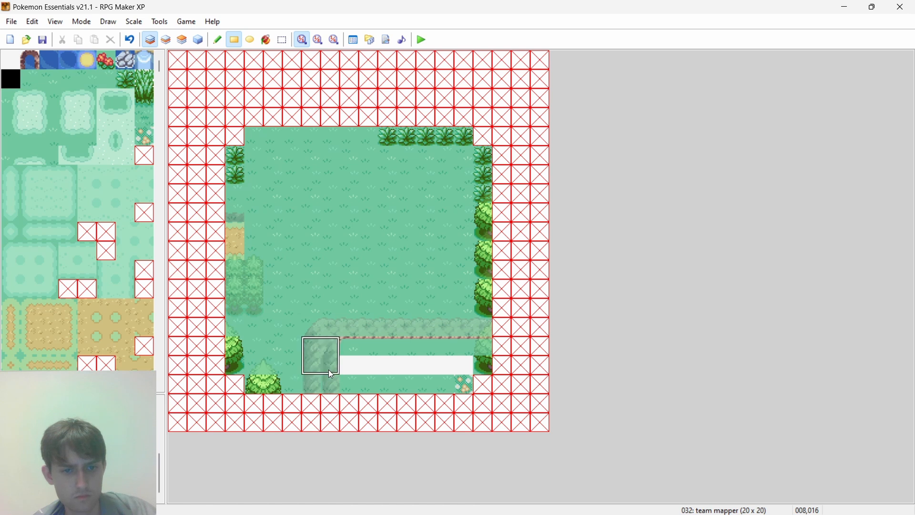
click(329, 371)
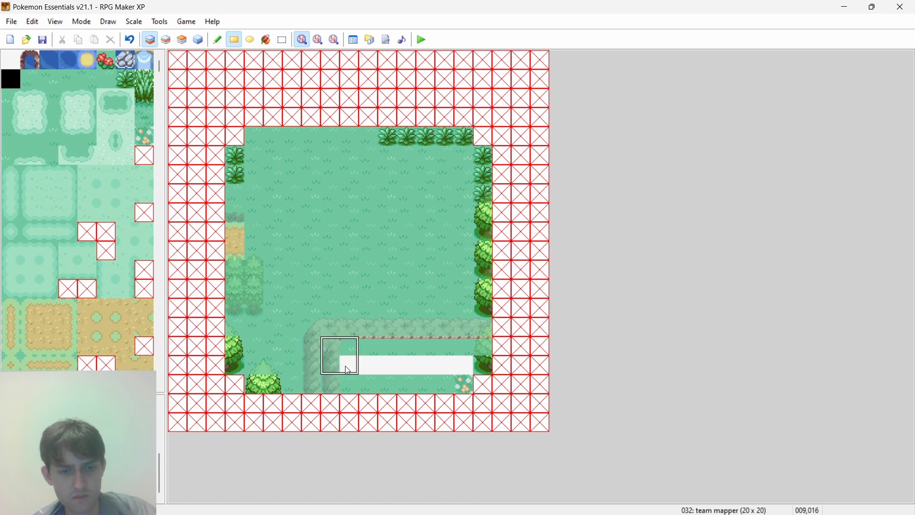
drag(354, 375, 373, 368)
click(459, 369)
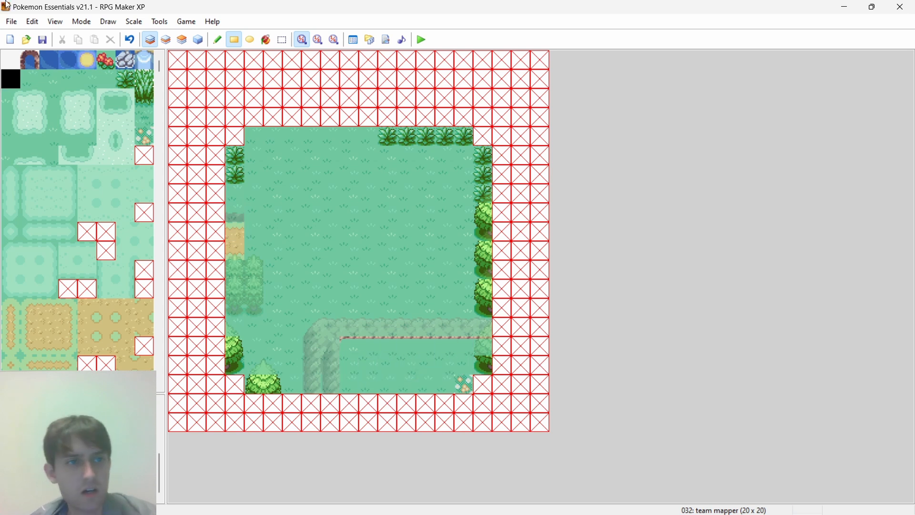
- Inspect layers 2 and 3, then compare the plot's cliffs and edges with the surroundings of plot 12 on the browser's team map
click(166, 39)
click(182, 40)
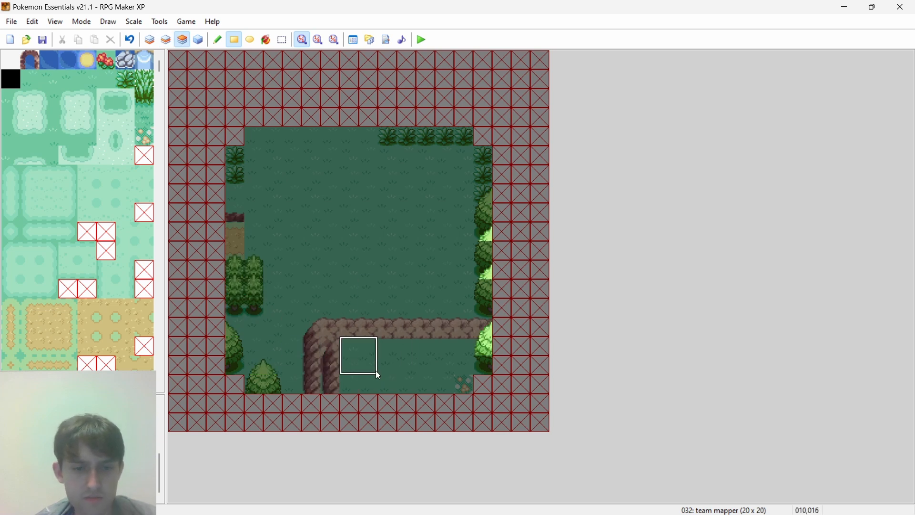
key(alt+Tab)
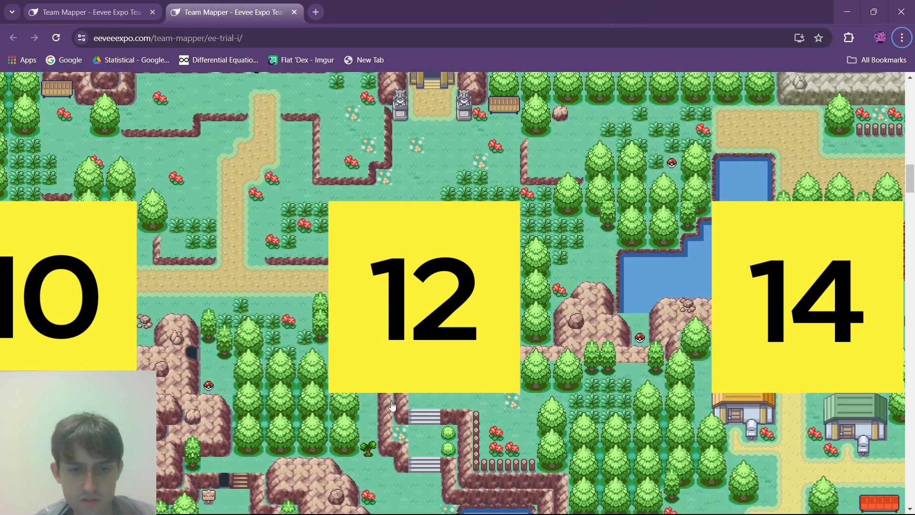
key(alt+Tab)
key(alt+Tab)
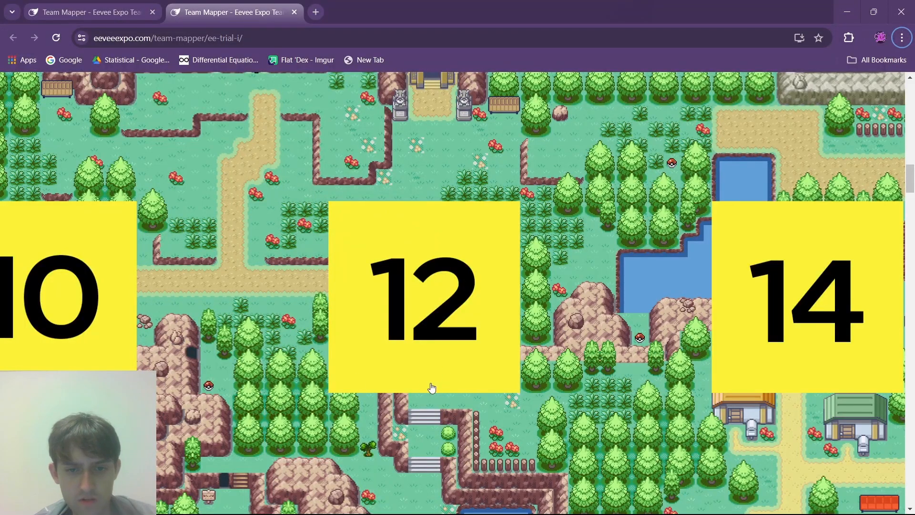
key(alt+Tab)
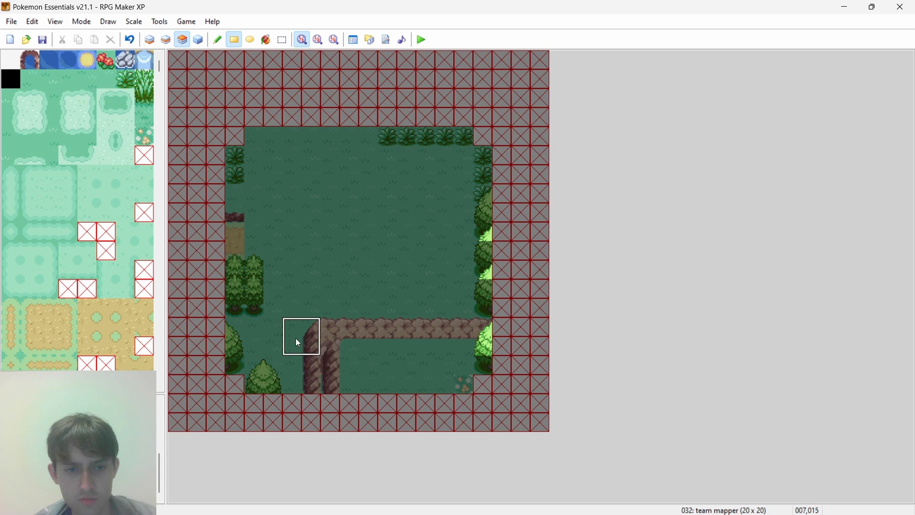
key(alt+Tab)
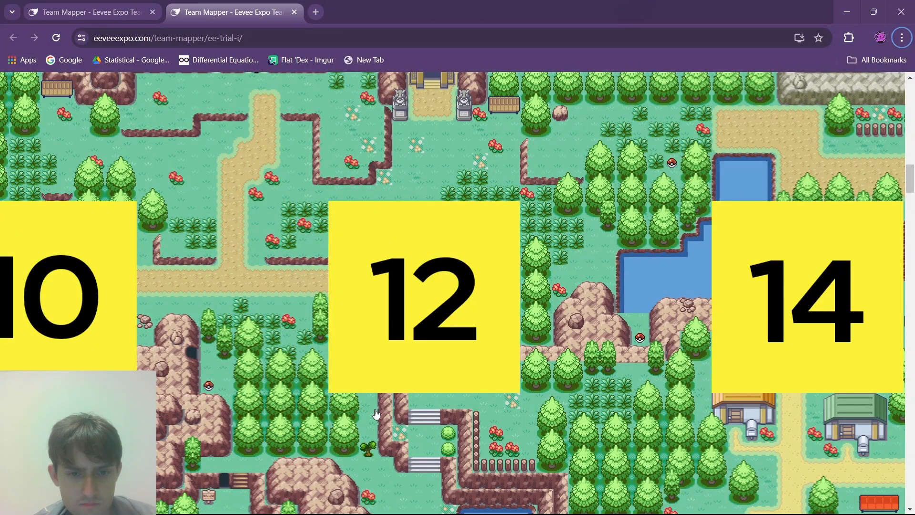
key(alt+Tab)
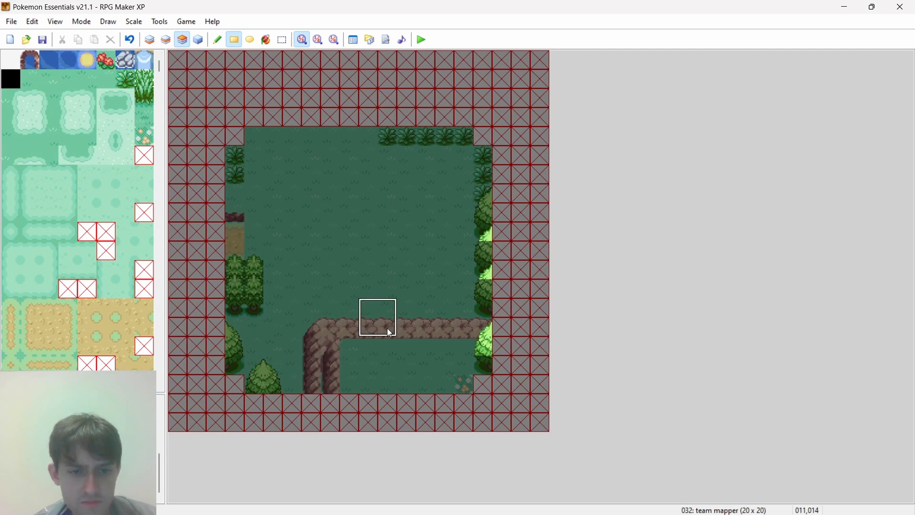
key(alt+Tab)
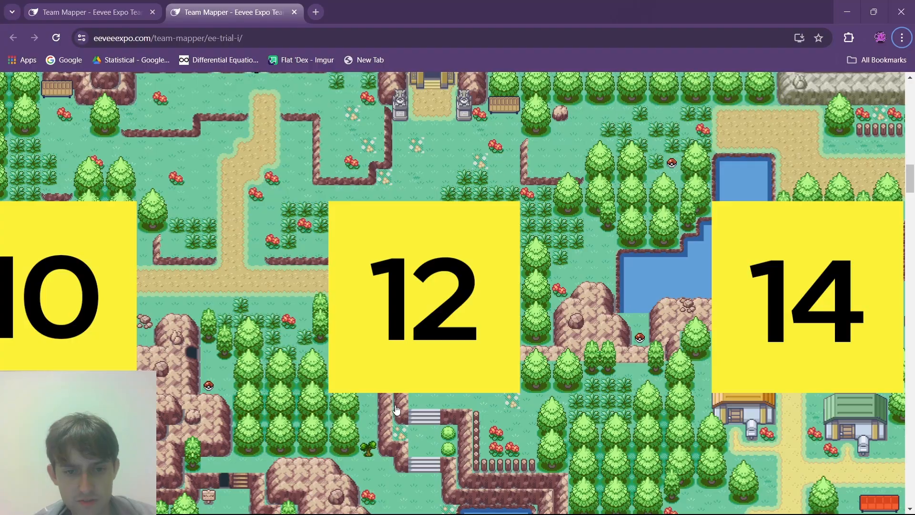
- On layer 2, try a rounded rock corner tile beside the bend of the cliff edge in the plot's south
key(alt+Tab)
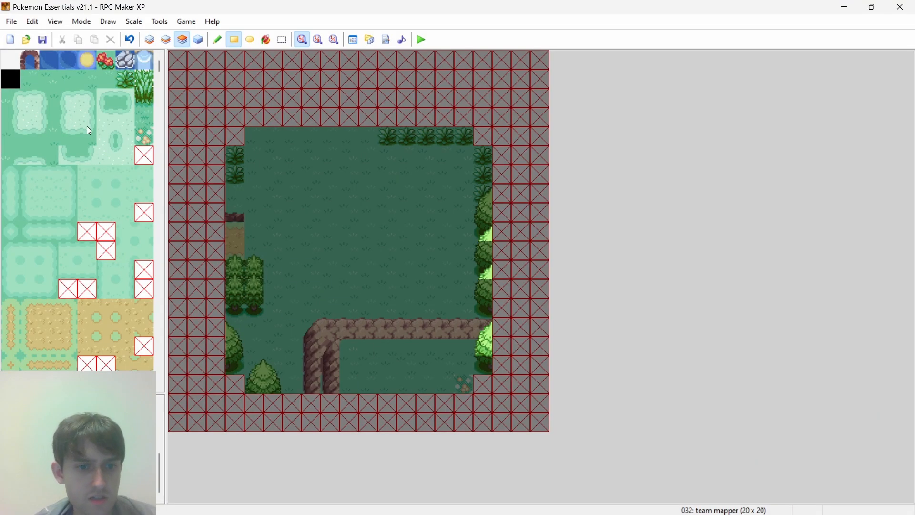
click(150, 40)
click(167, 40)
scroll(140, 200, down, 2)
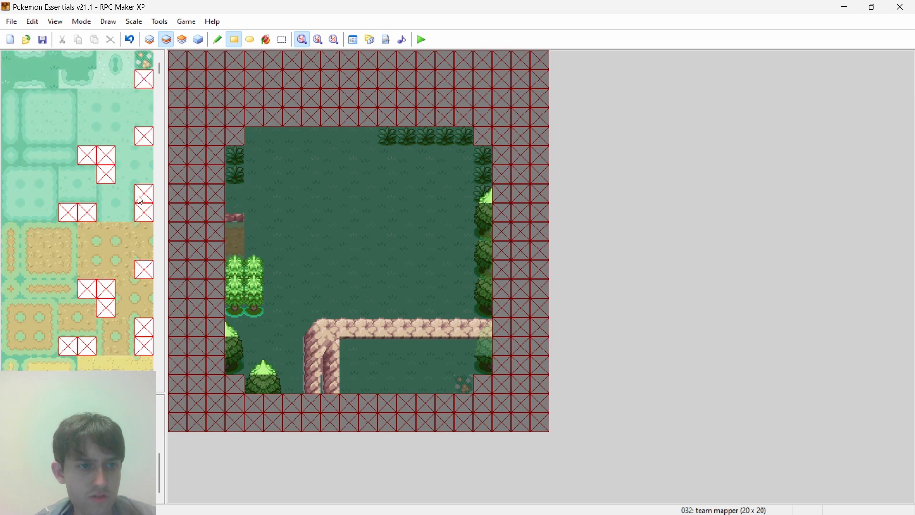
drag(160, 70, 185, 128)
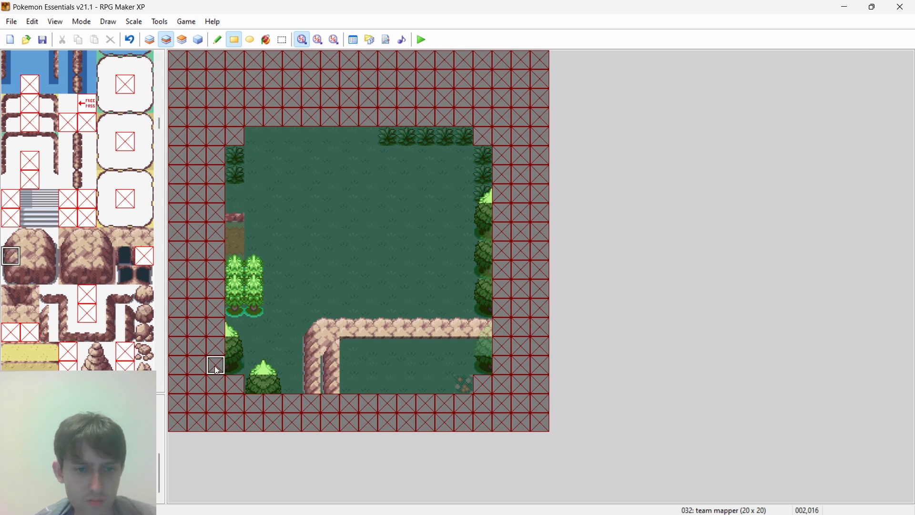
click(12, 237)
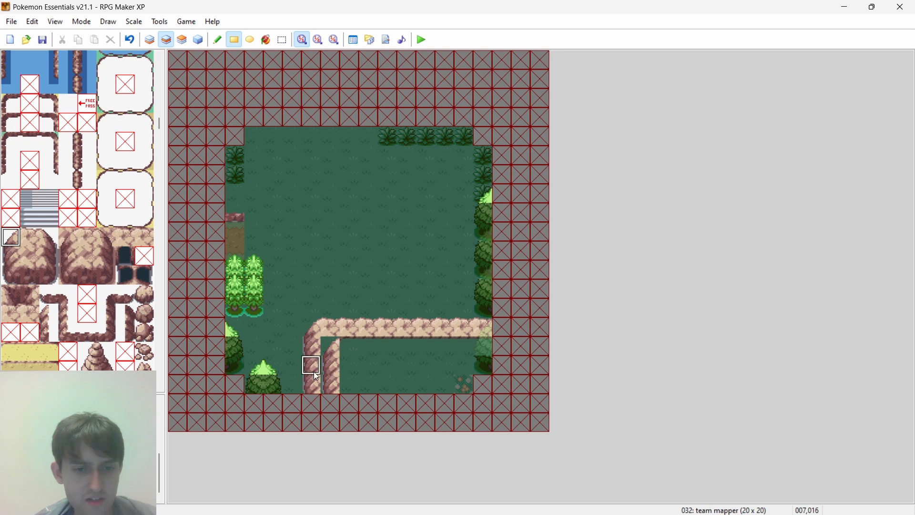
- On layer 2, extend the block of small trees at the west border by three more columns to the east
click(198, 42)
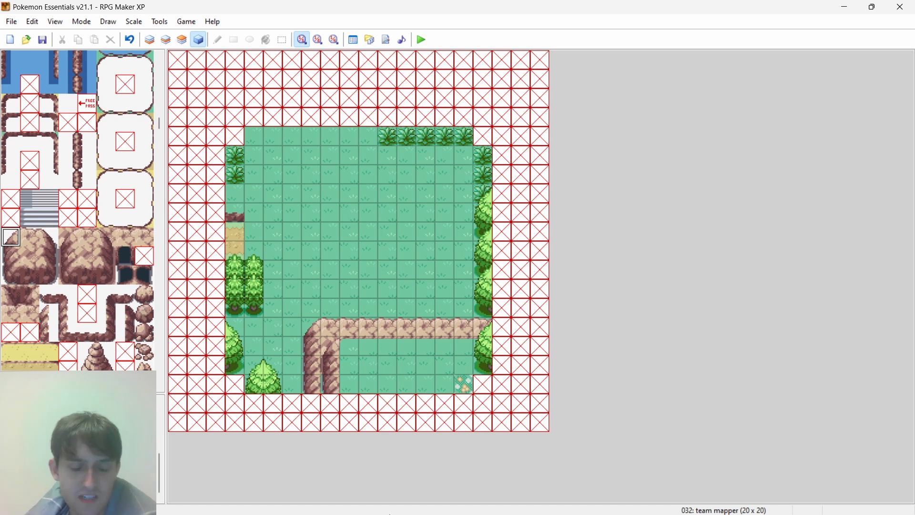
mouse_move(387, 489)
click(447, 501)
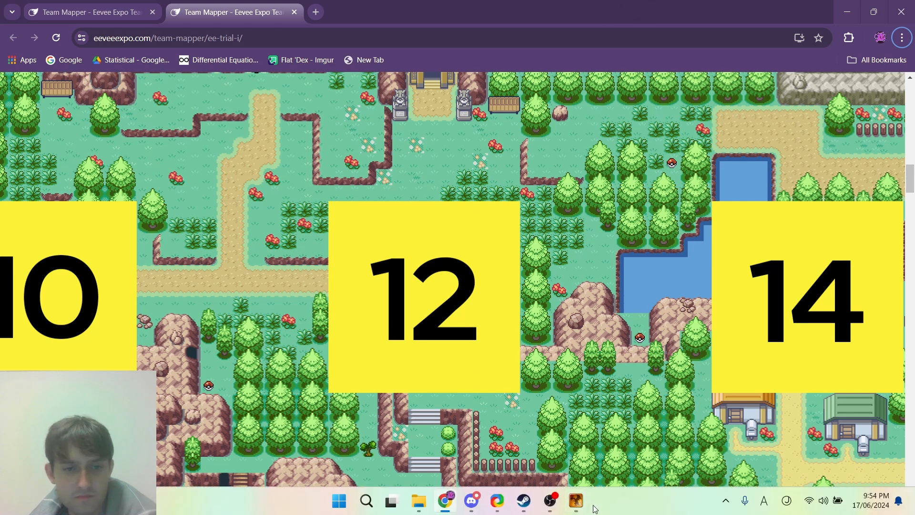
click(587, 506)
key(F6)
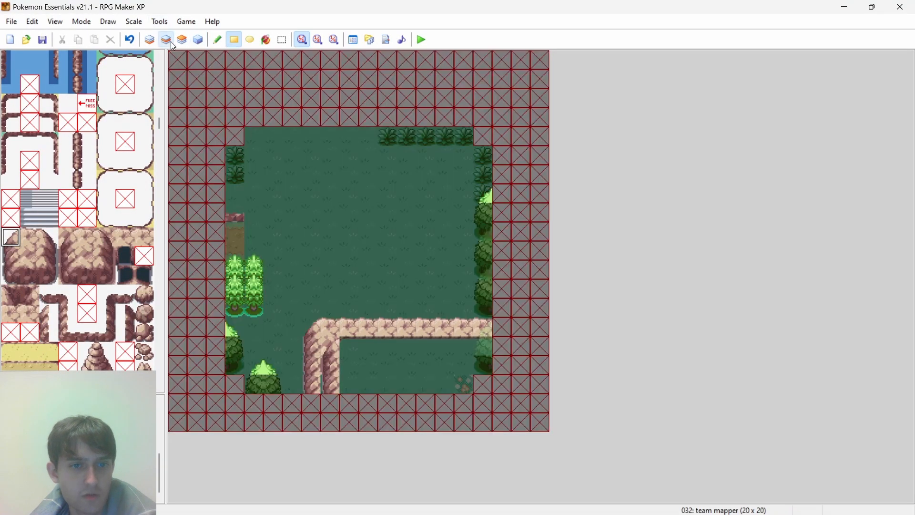
mouse_move(256, 310)
right_down()
mouse_move(256, 255)
mouse_move(253, 322)
right_up()
click(271, 305)
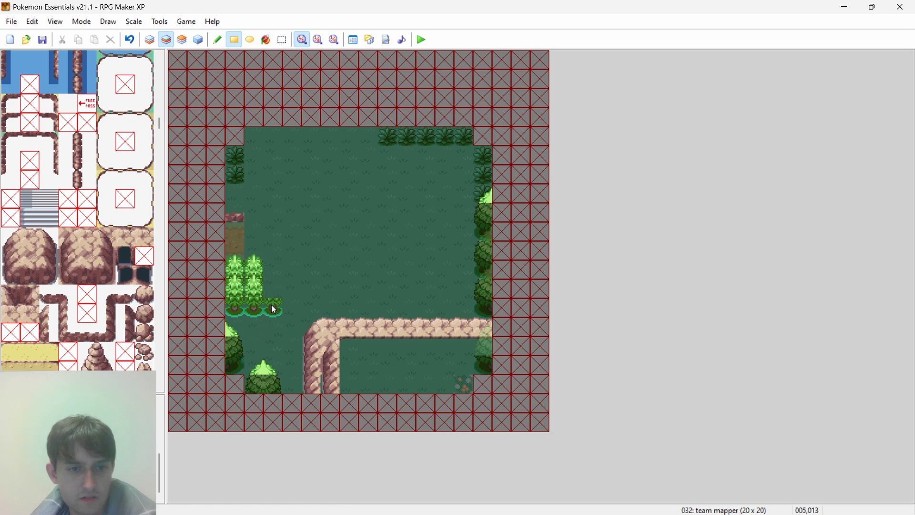
drag(304, 268, 340, 268)
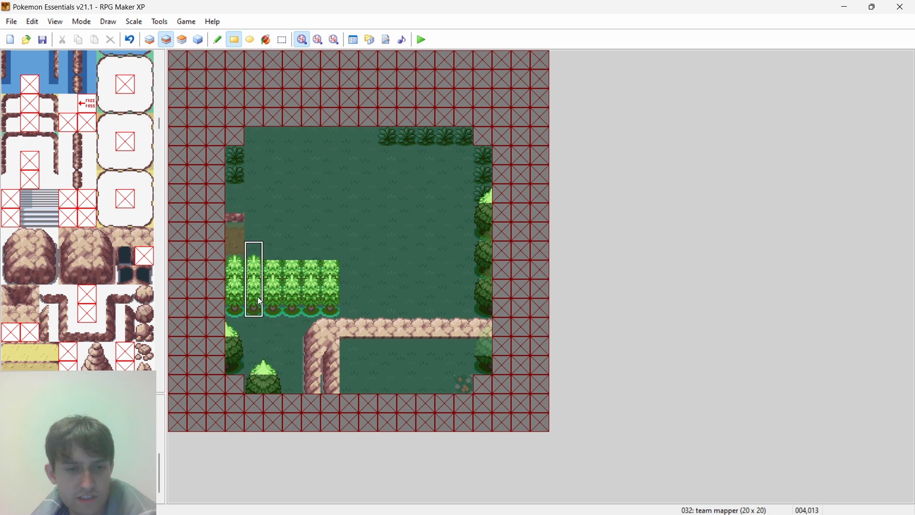
drag(248, 256, 249, 257)
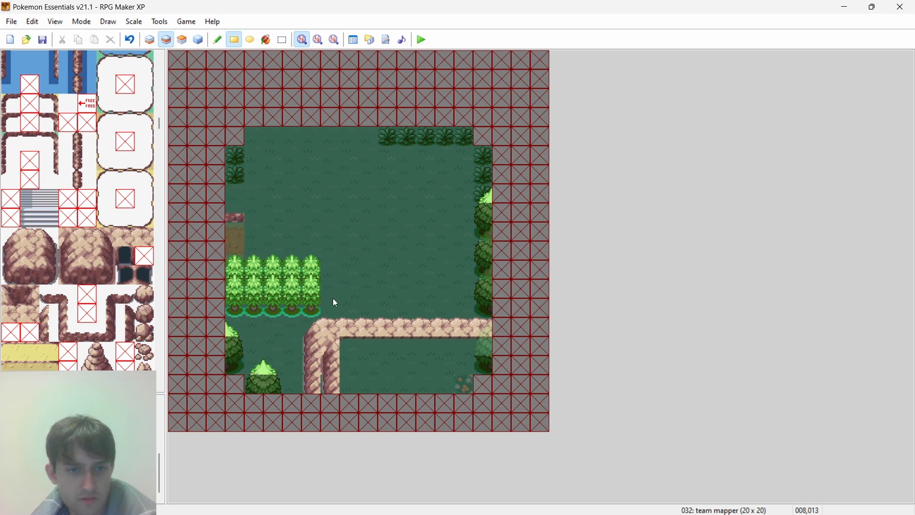
- On layer 1, fill the area south of the small trees with leafy grass in rows of four, three and two tiles
drag(159, 122, 160, 56)
click(126, 79)
key(F5)
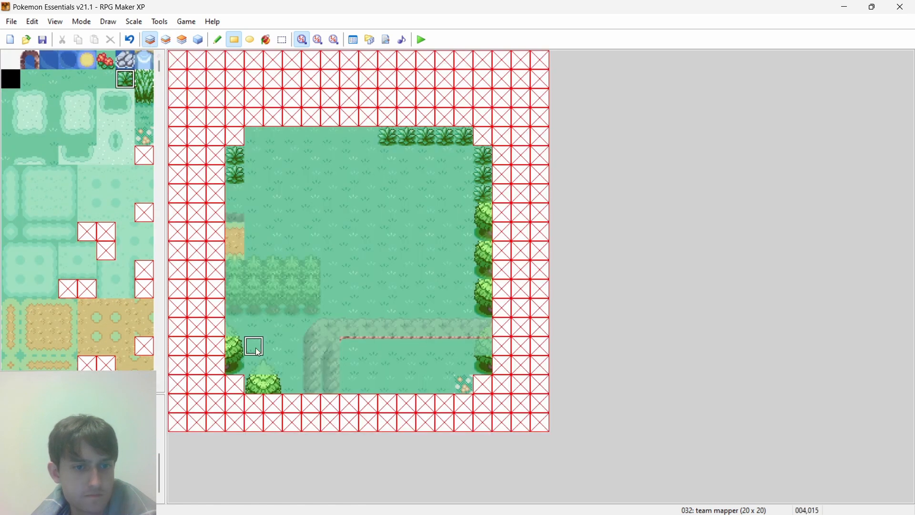
drag(261, 344, 294, 330)
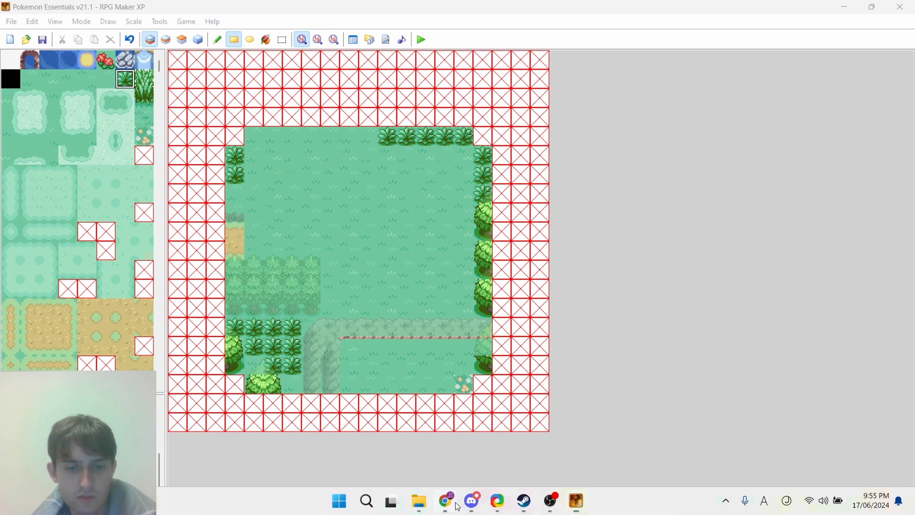
- Check plot 12's surroundings on the browser's team map, and paint a dirt path strip two tiles wide and three tall in the northern interior on layer 1
click(447, 500)
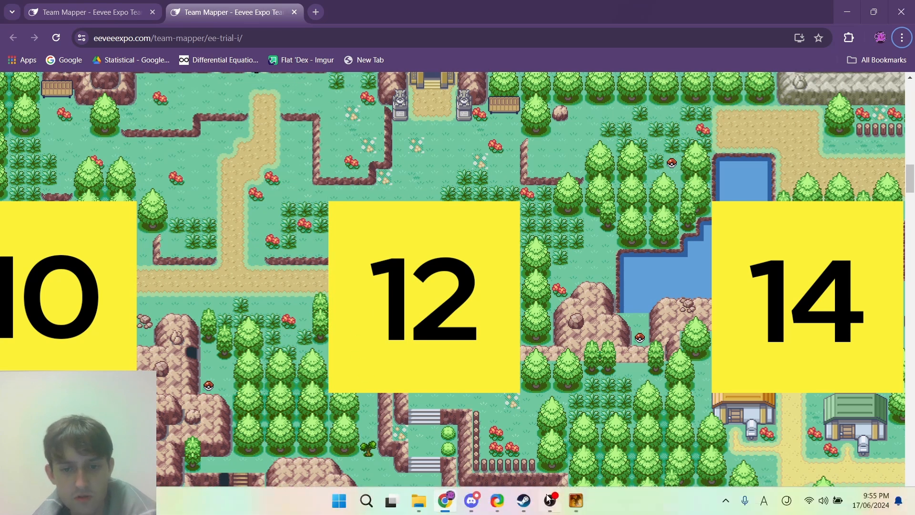
click(578, 504)
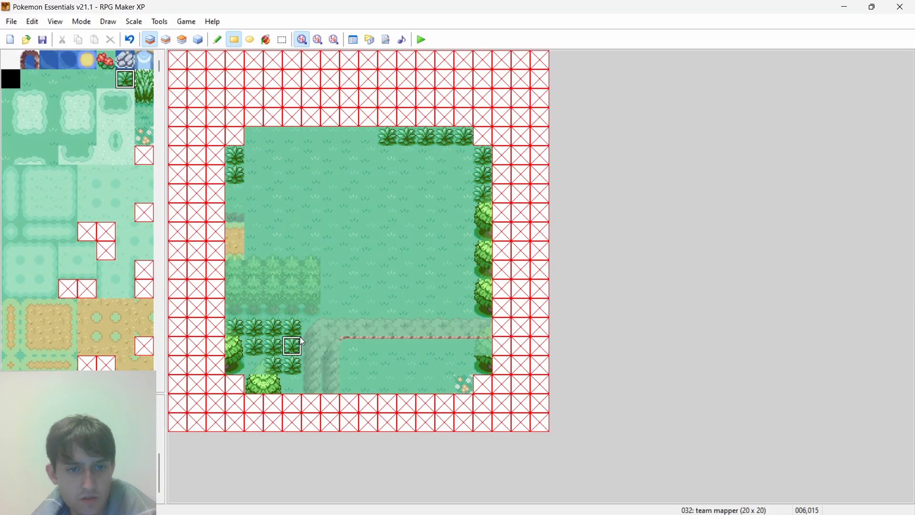
scroll(119, 232, down, 2)
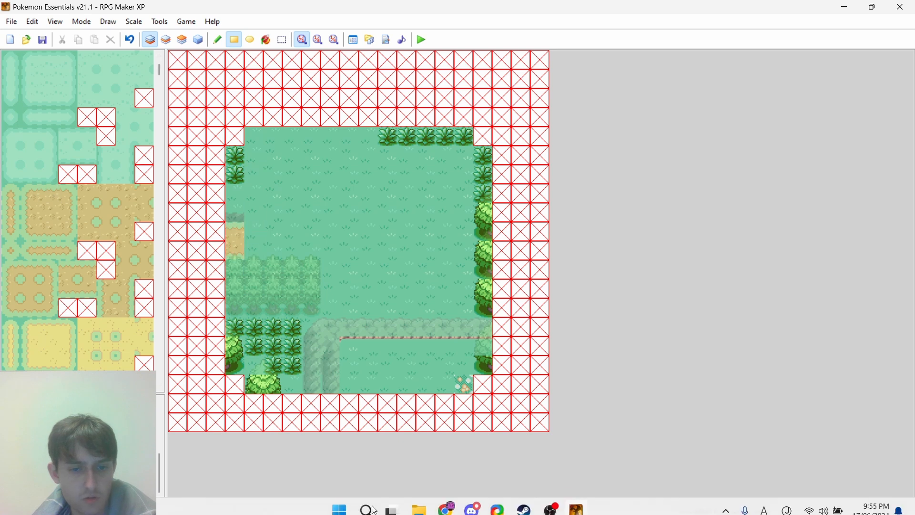
click(453, 501)
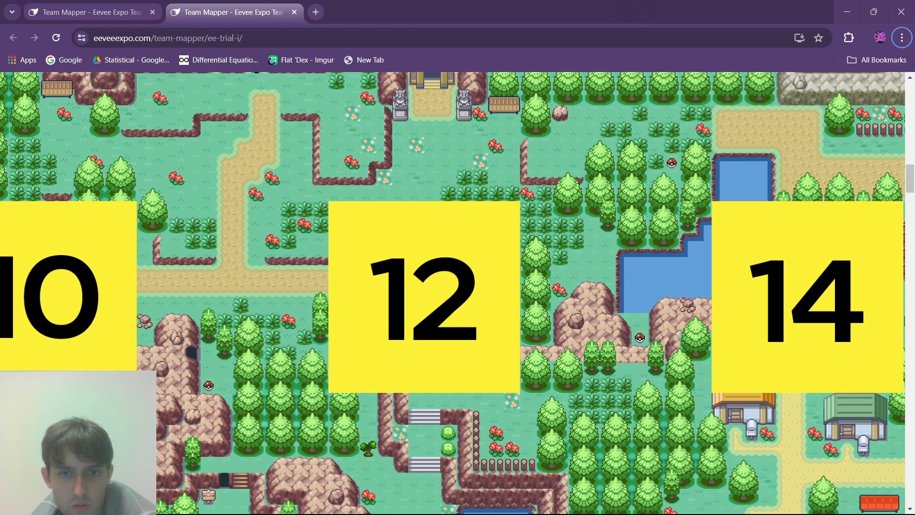
click(576, 503)
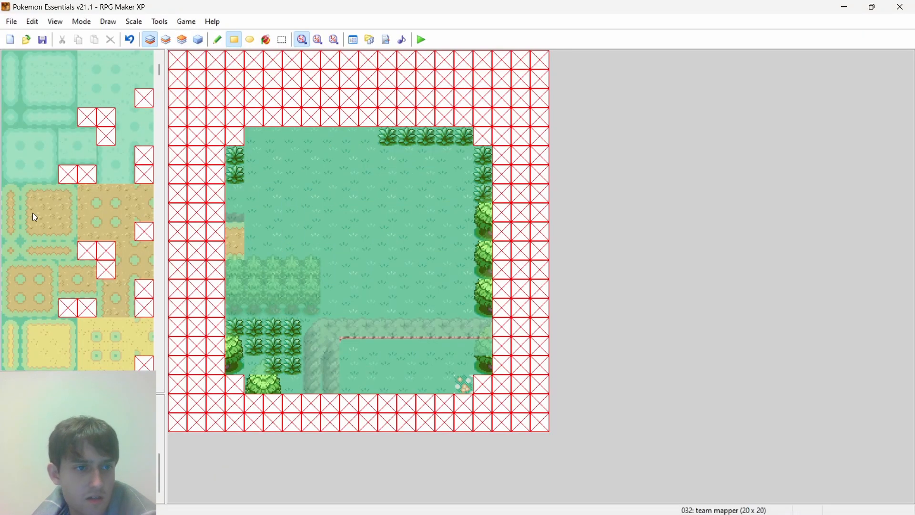
click(333, 176)
click(68, 193)
click(350, 177)
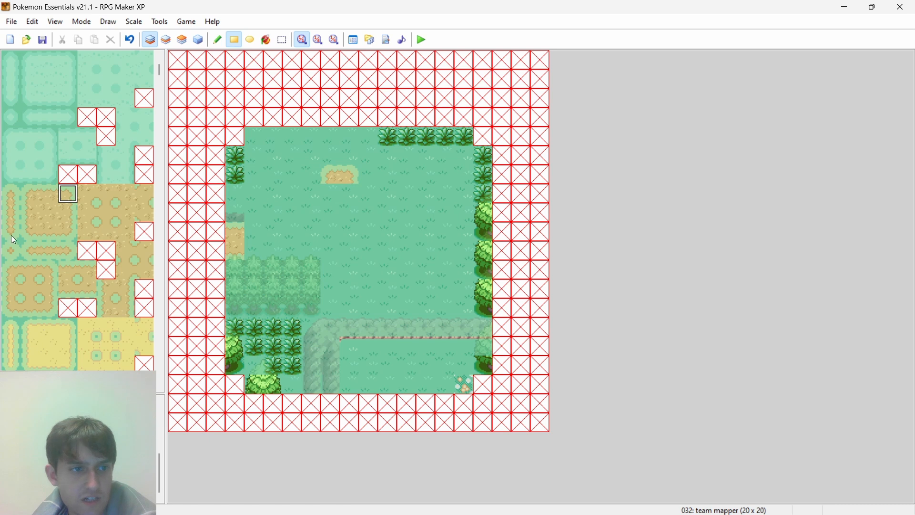
click(29, 212)
click(331, 193)
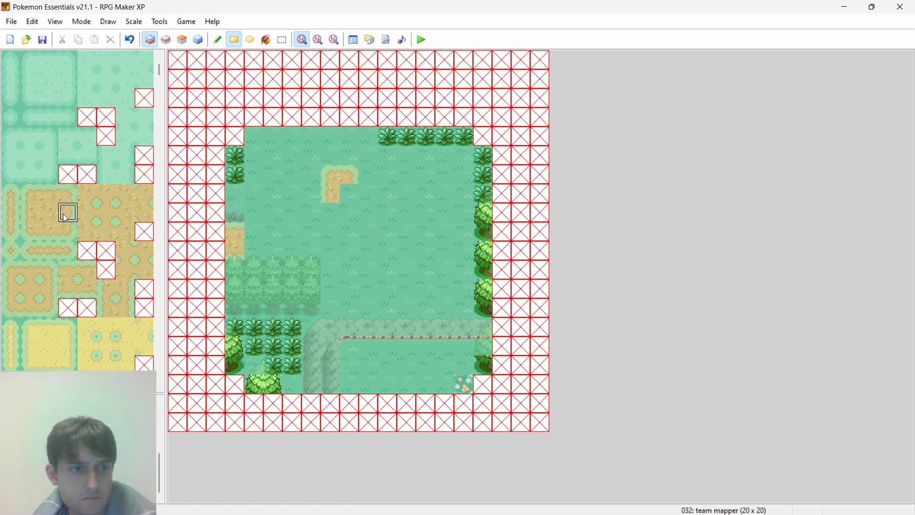
click(351, 196)
right_drag(337, 194, 349, 196)
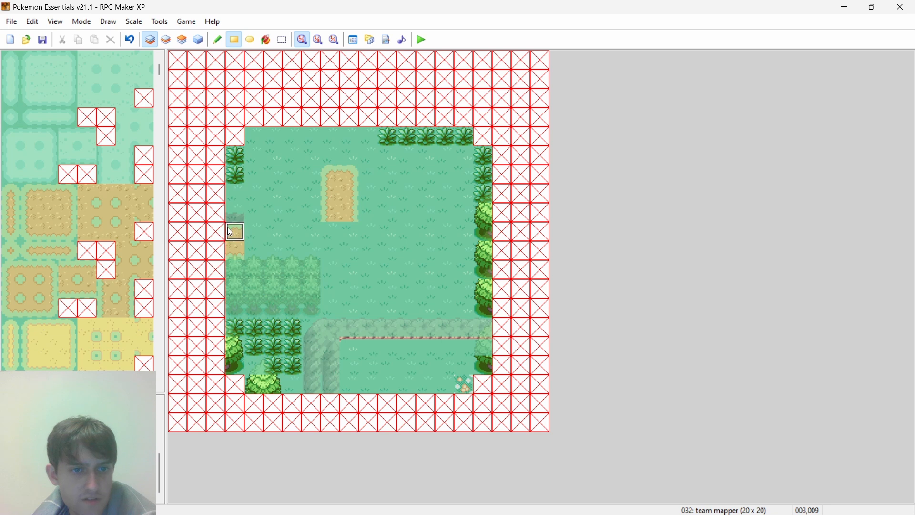
- Extend the two-tile-high dirt path east from the west border and join it to the vertical strip with a corner bend
right_drag(229, 226, 232, 245)
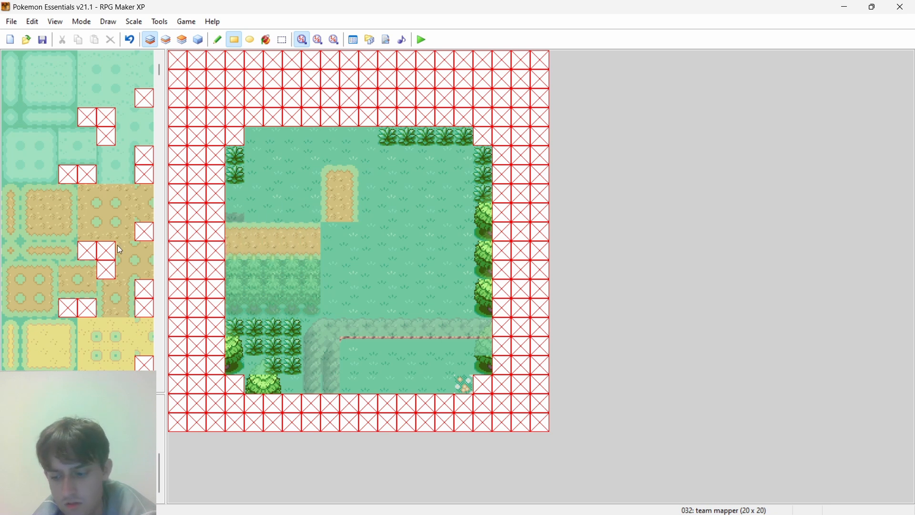
click(121, 232)
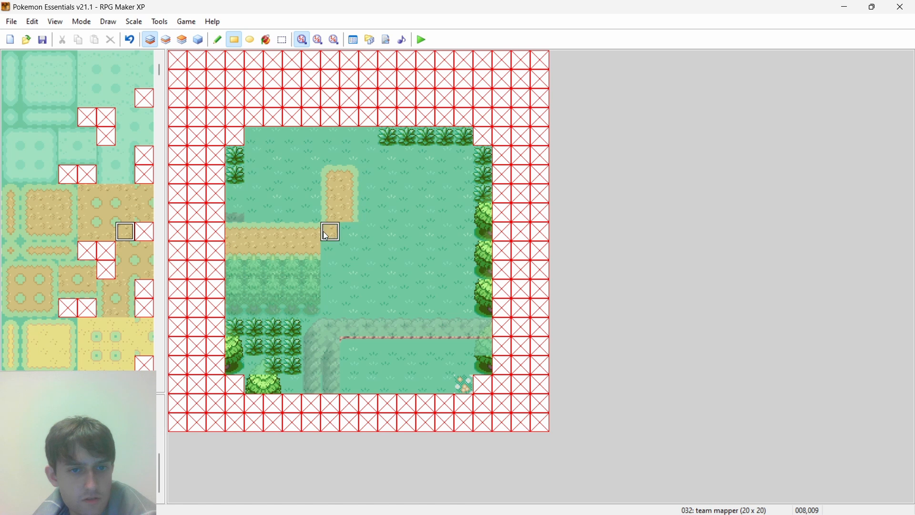
click(68, 232)
click(330, 233)
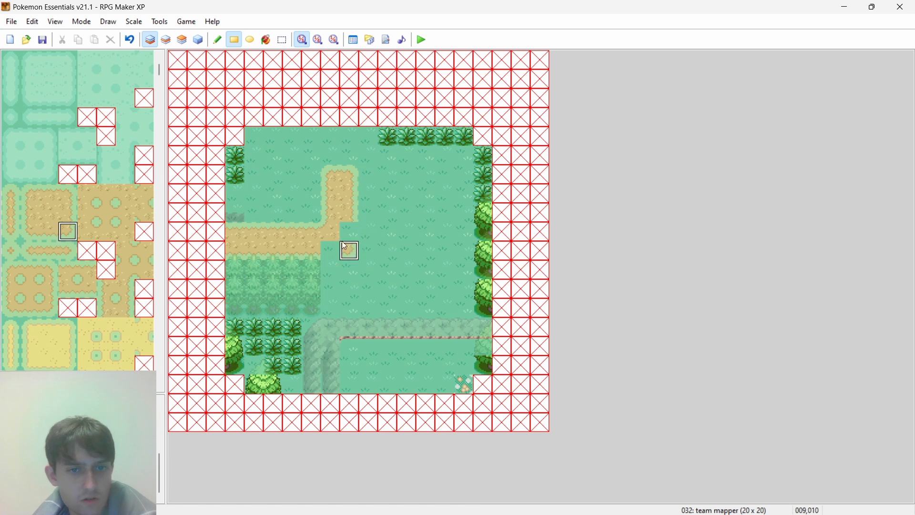
click(346, 247)
right_click(355, 219)
right_click(311, 250)
click(331, 250)
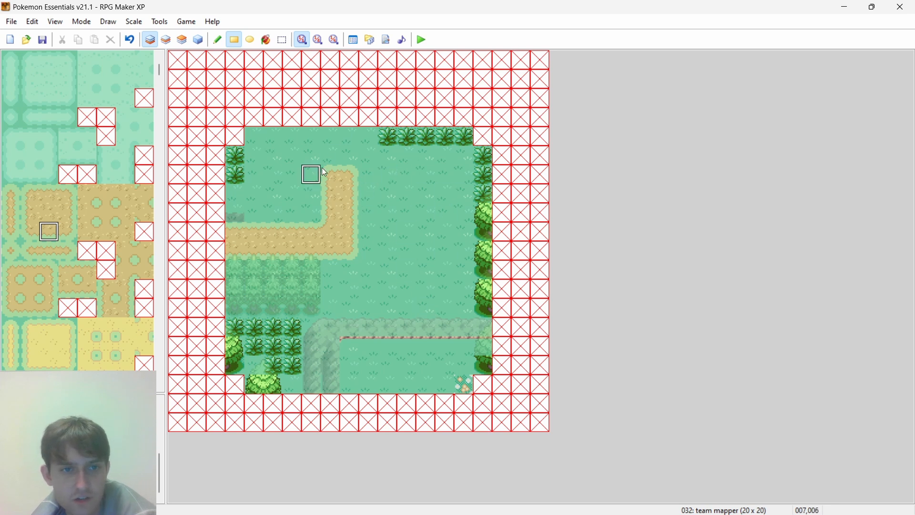
- On layer 2, extend the ledge north of the dirt path eastward with two straight tiles and a rounded end tile
click(843, 10)
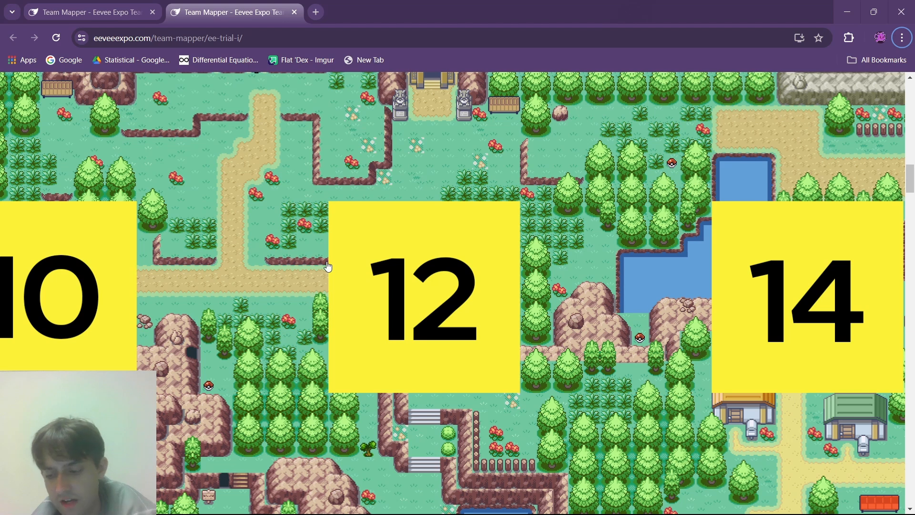
key(alt+Tab)
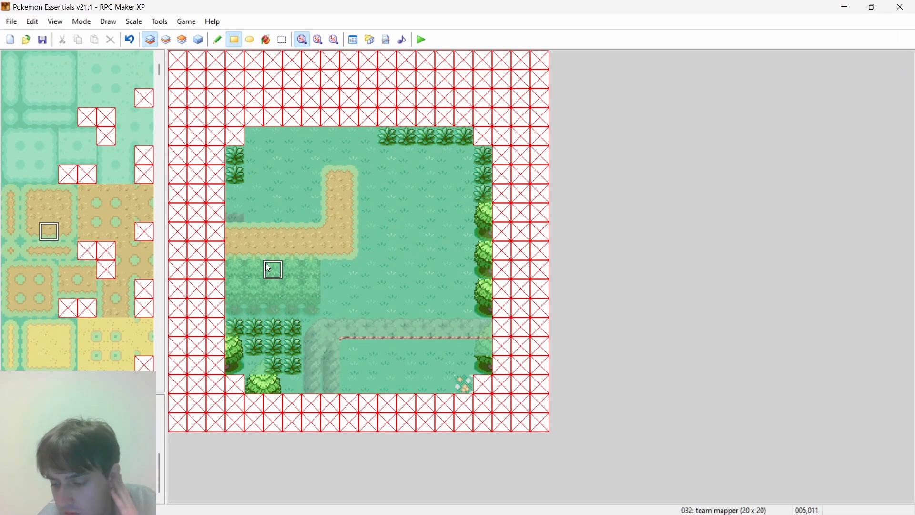
click(171, 41)
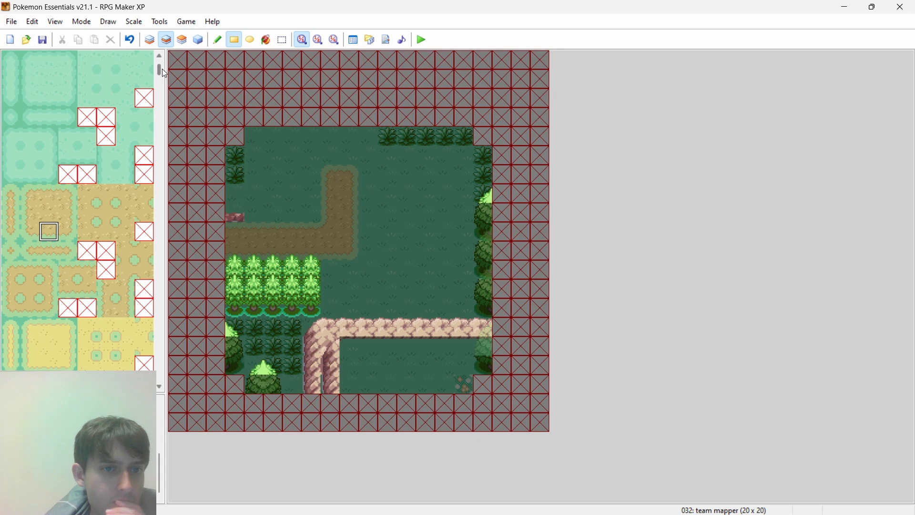
drag(161, 70, 163, 111)
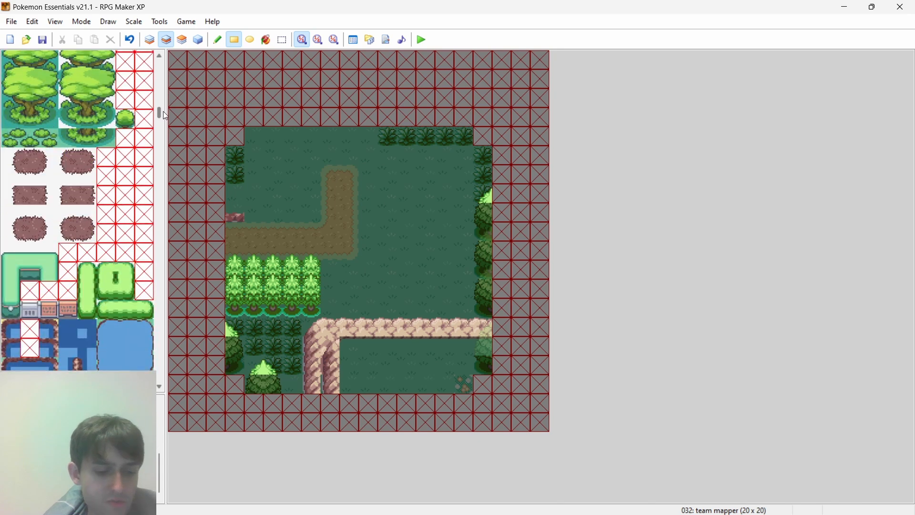
key(alt+Tab)
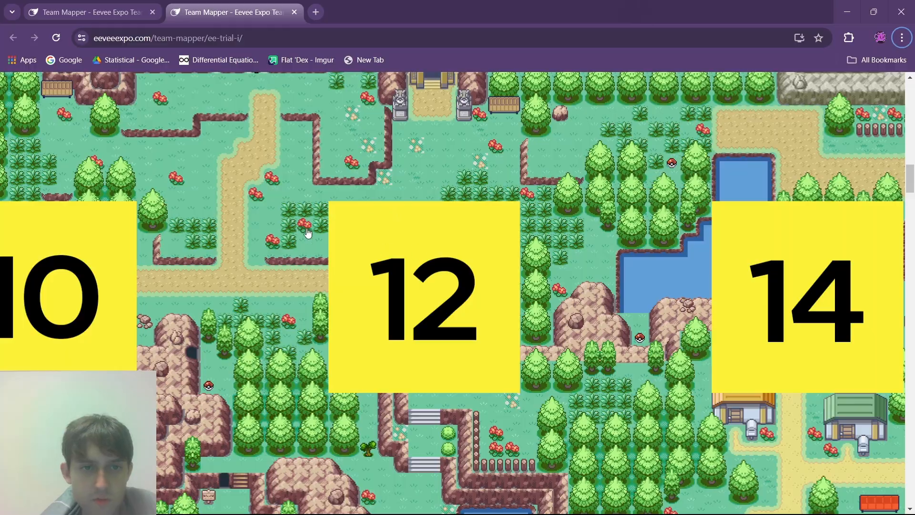
key(alt+Tab)
drag(161, 109, 160, 123)
click(95, 228)
click(252, 215)
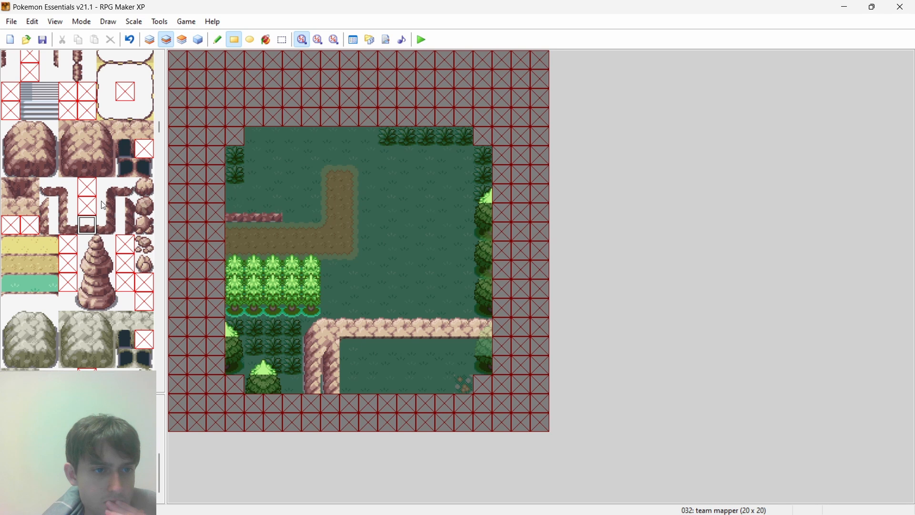
click(125, 187)
click(293, 215)
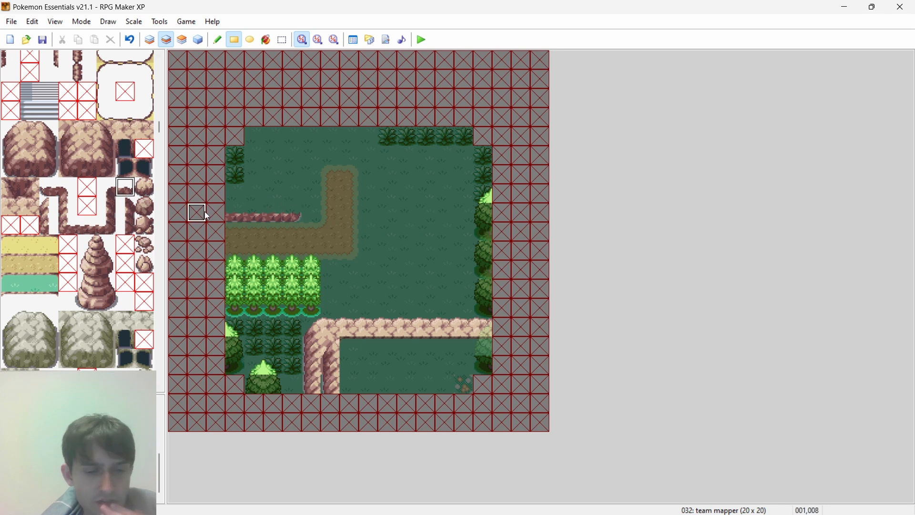
- On layer 1, add four leafy grass tiles to the patch in the plot's northwest corner, stepping down toward the ledge
key(F5)
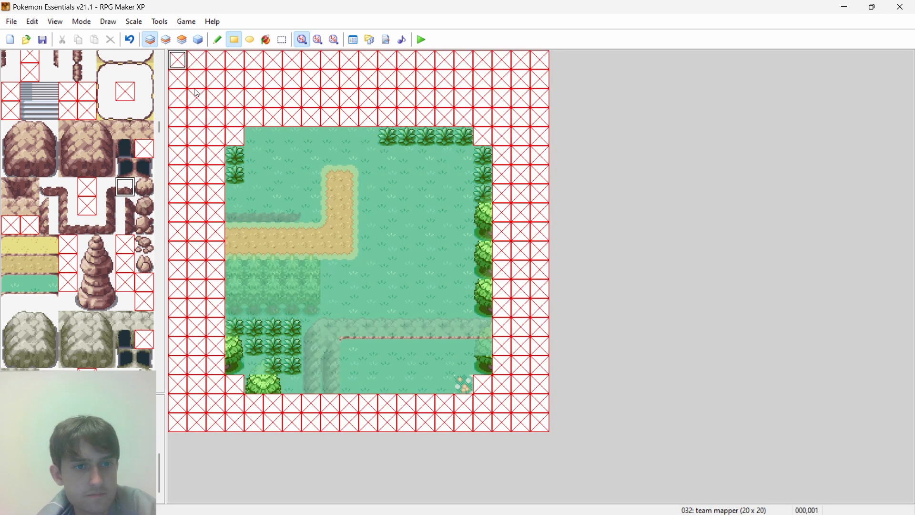
right_click(236, 158)
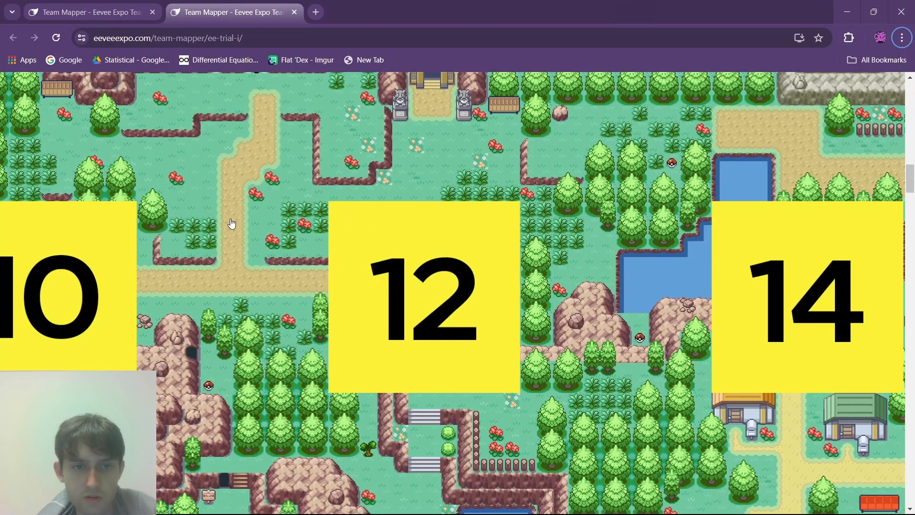
- Place two red flower tiles on layer 1: one beside the northwest grass patch and one below the northeast grass row
key(alt+Tab)
drag(159, 105, 166, 57)
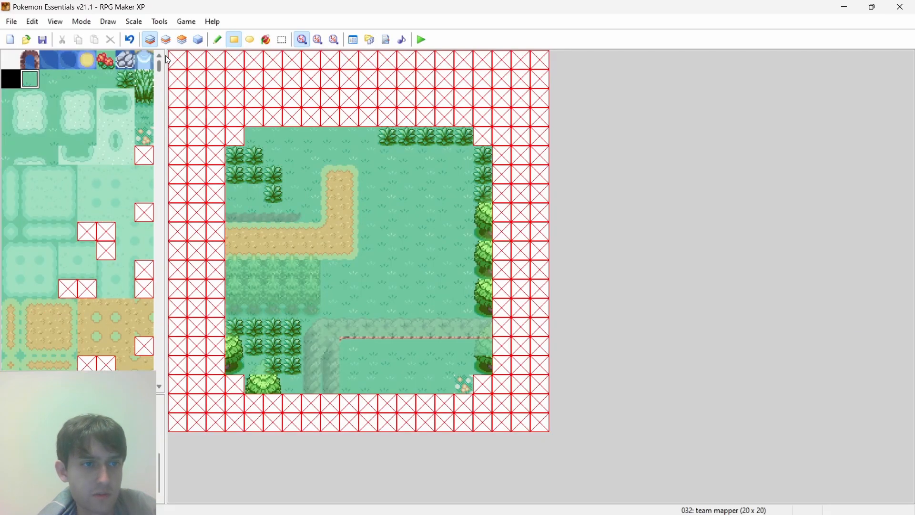
click(106, 60)
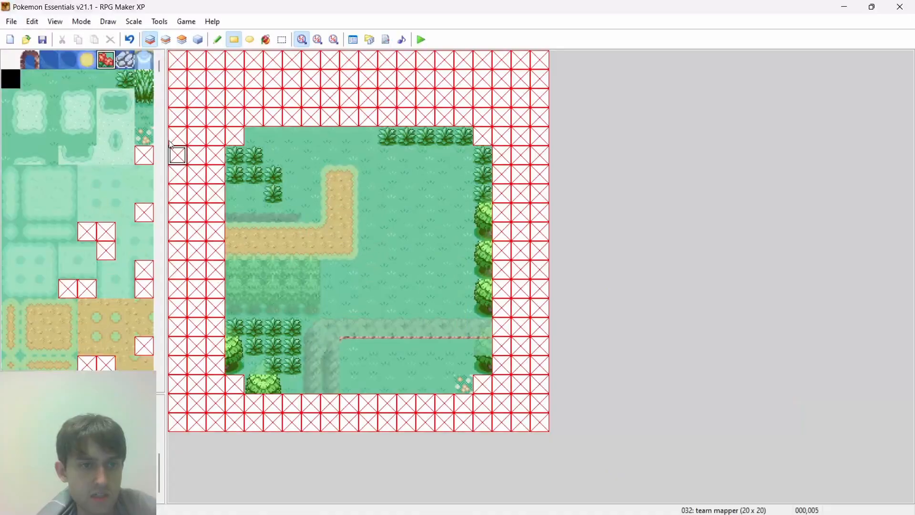
mouse_move(157, 68)
mouse_down()
mouse_move(161, 119)
mouse_move(160, 86)
mouse_up()
click(272, 156)
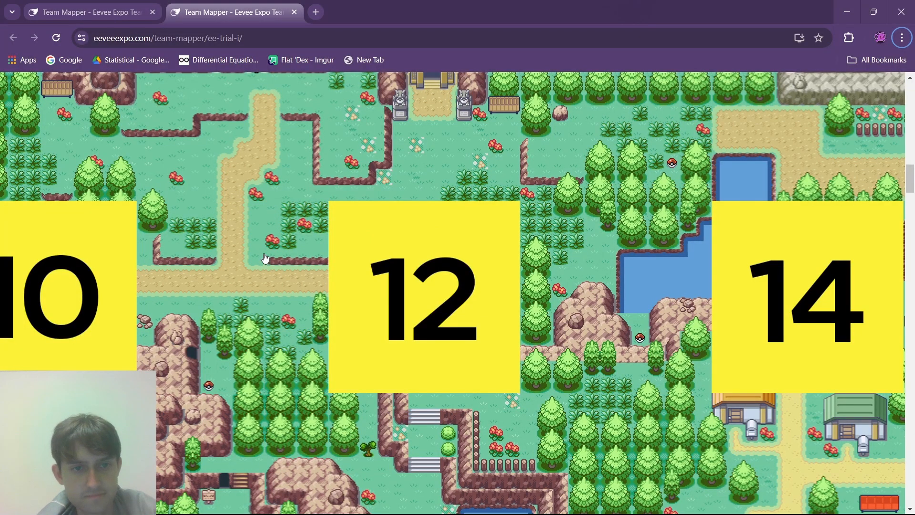
key(alt+Tab)
key(alt+Tab)
key(alt+Tab)
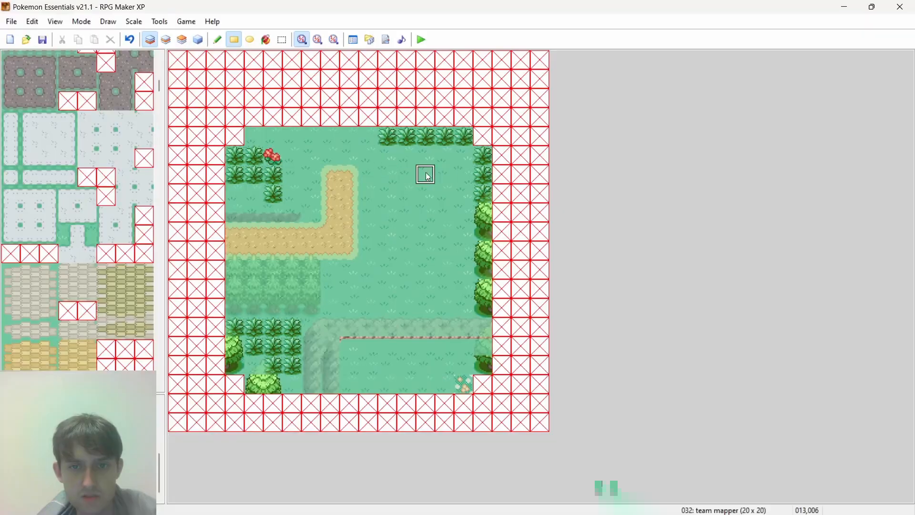
click(439, 178)
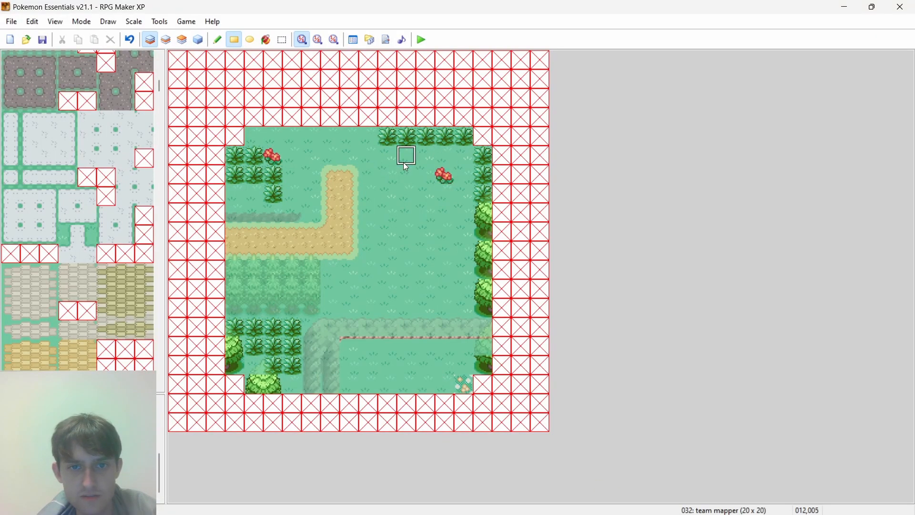
- Thicken the northeast leafy grass patch with four tiles under its top row and one beside the red flower
drag(469, 159, 465, 174)
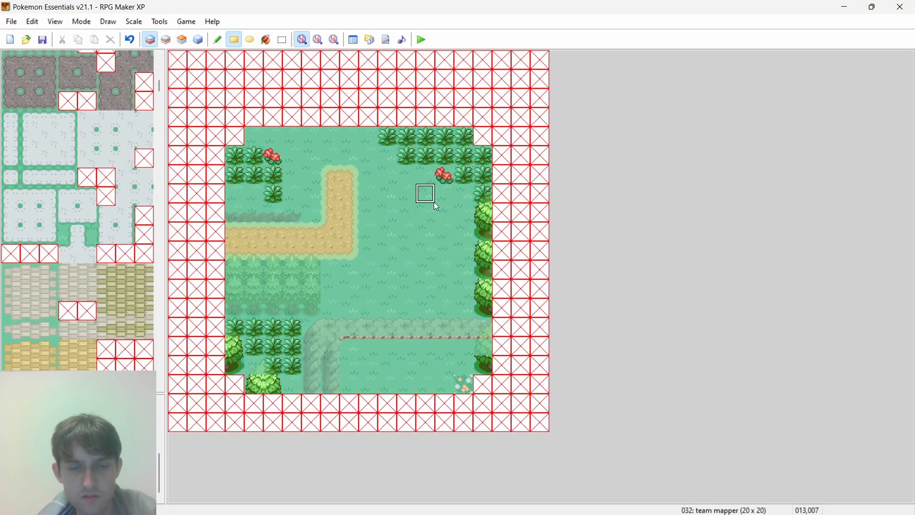
key(alt+Tab)
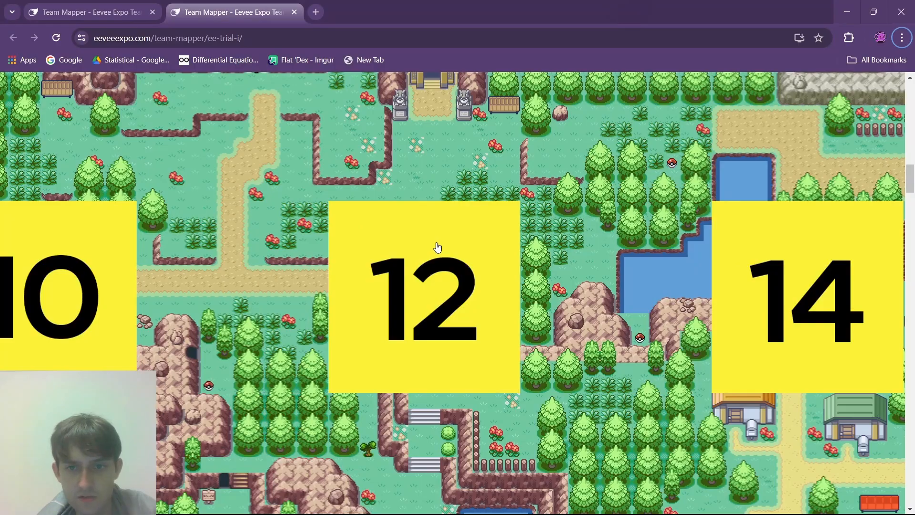
key(alt+Tab)
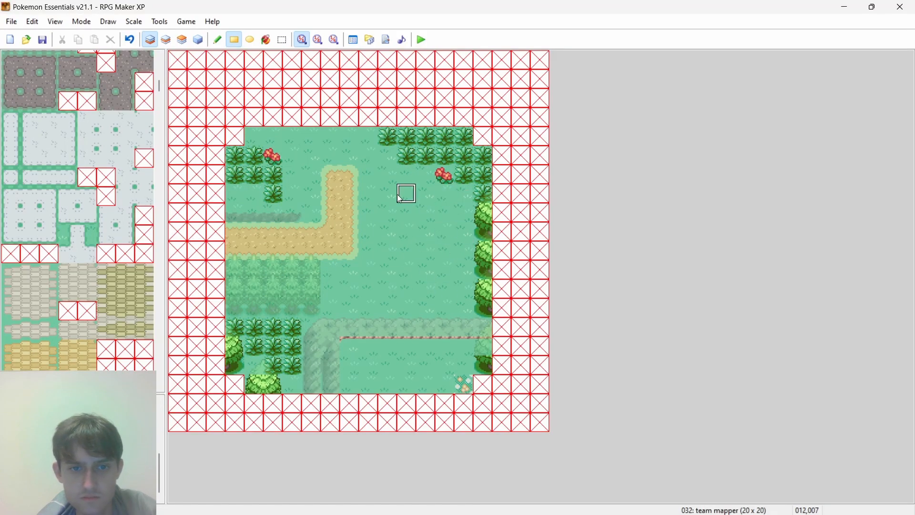
- Check the team map around plot 12, and place the three-tile-tall left column of the yellow stall on layer 3, east of the path
key(alt+Tab)
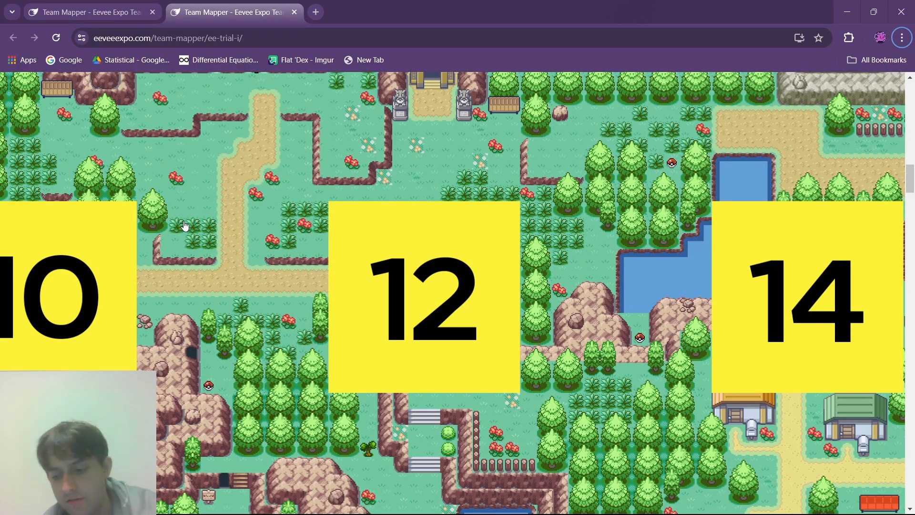
mouse_move(914, 181)
mouse_down()
mouse_move(913, 163)
mouse_move(914, 197)
mouse_move(913, 178)
mouse_up()
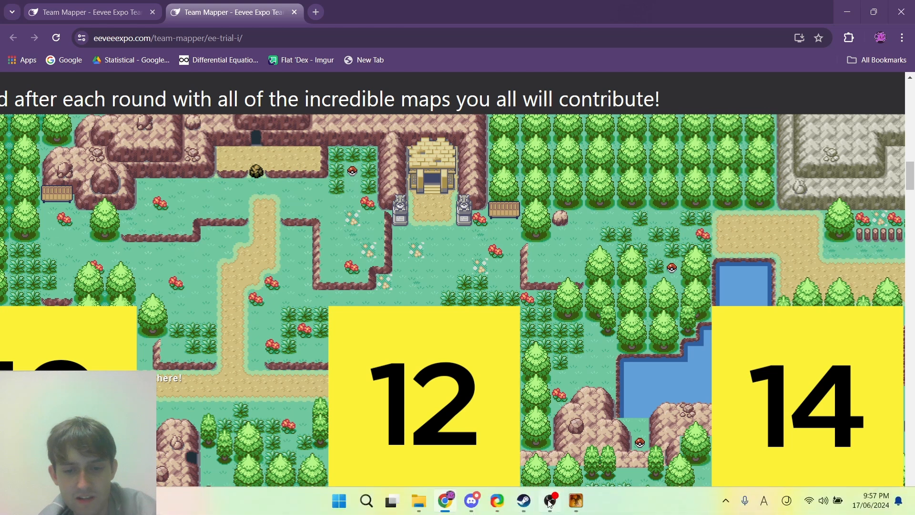
click(576, 500)
drag(159, 87, 152, 160)
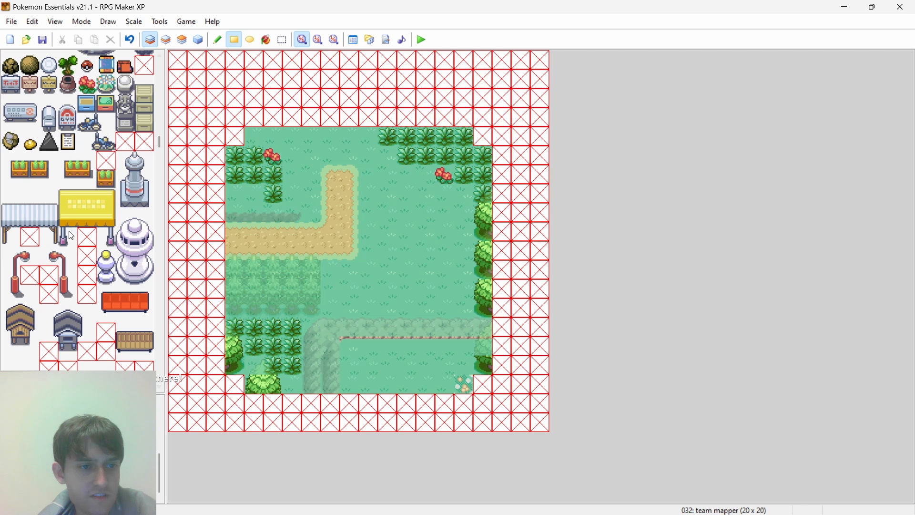
drag(70, 236, 77, 208)
drag(9, 195, 44, 226)
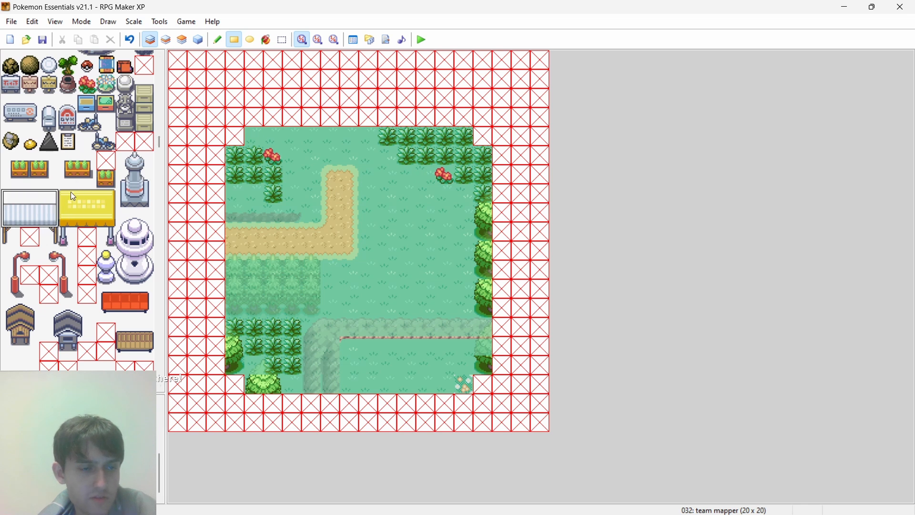
drag(66, 206, 67, 239)
click(173, 41)
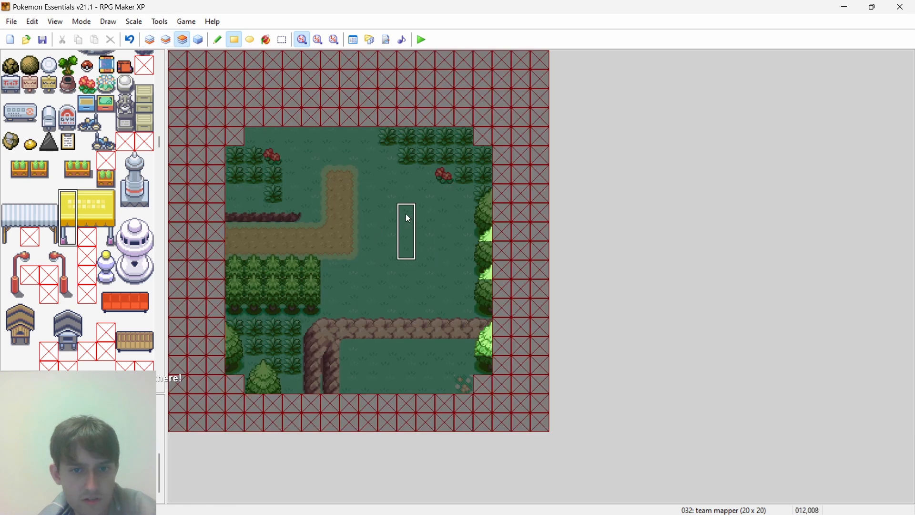
click(406, 217)
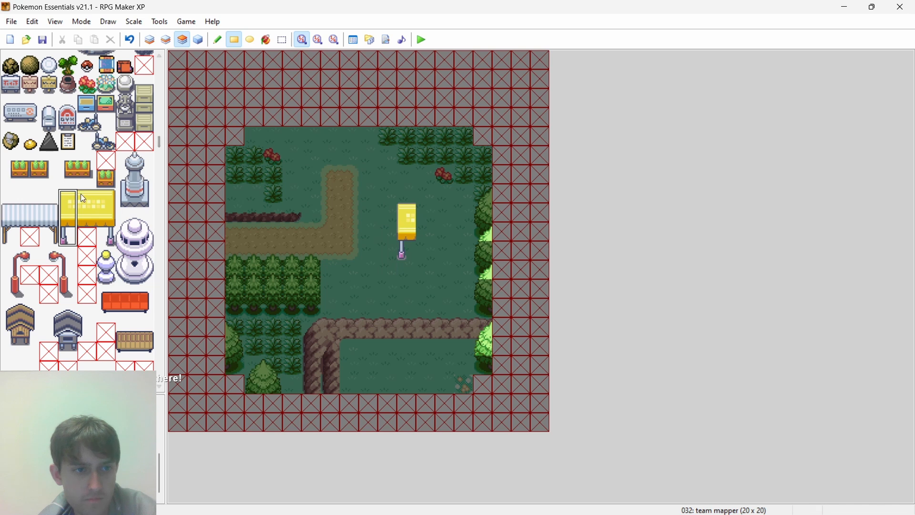
- Complete the yellow stall on layer 3 with its roof, three tiles wide and two tall, and its right leg
drag(68, 199, 107, 216)
click(408, 213)
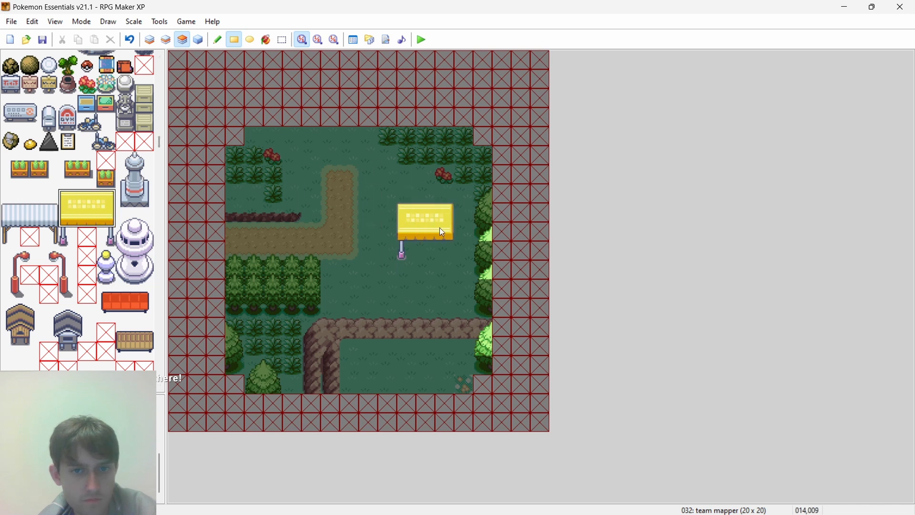
click(109, 241)
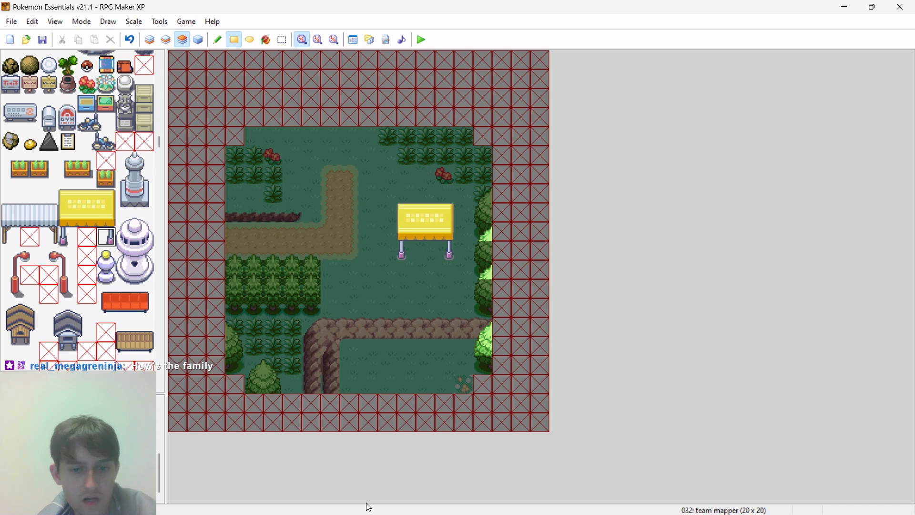
- Examine the terrain and buildings around plot 12 on the browser's team map, both in the full grid and up close
click(447, 502)
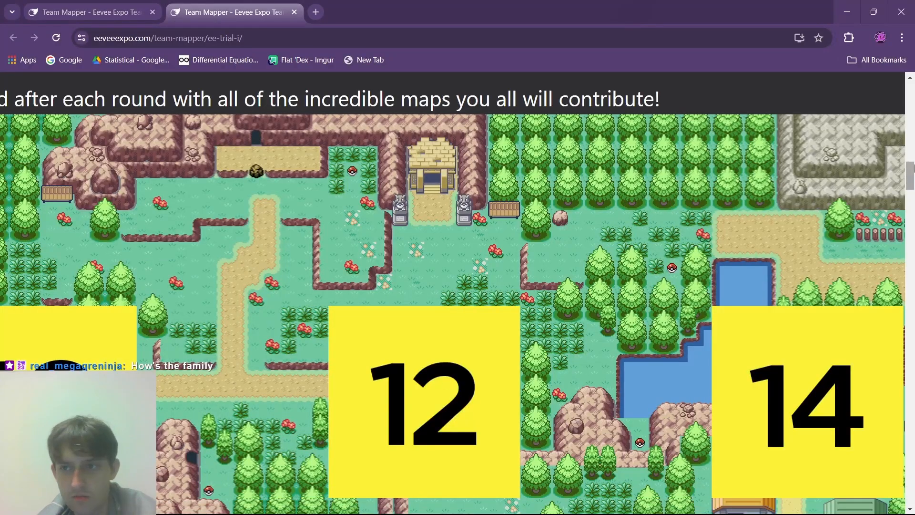
mouse_move(910, 176)
mouse_down()
mouse_move(912, 198)
mouse_move(912, 173)
mouse_up()
scroll(321, 286, down, 4)
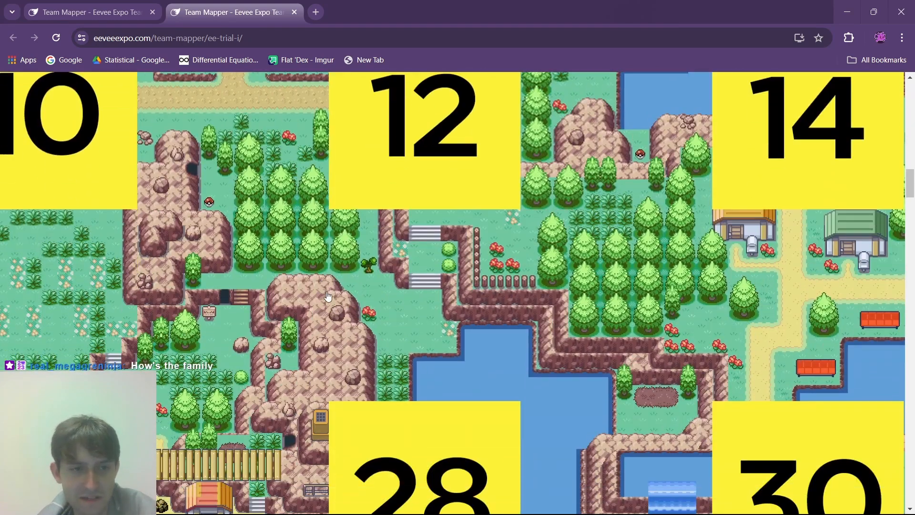
scroll(327, 295, up, 5)
click(302, 275)
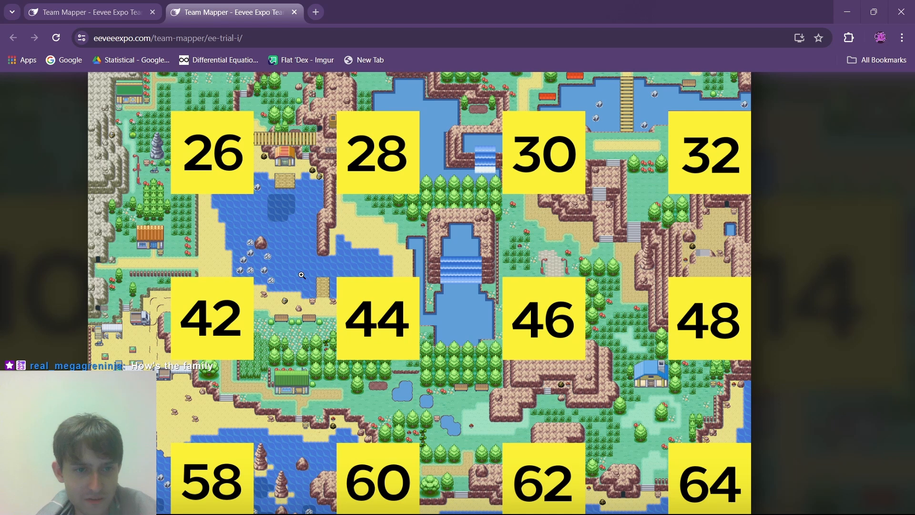
scroll(302, 275, up, 5)
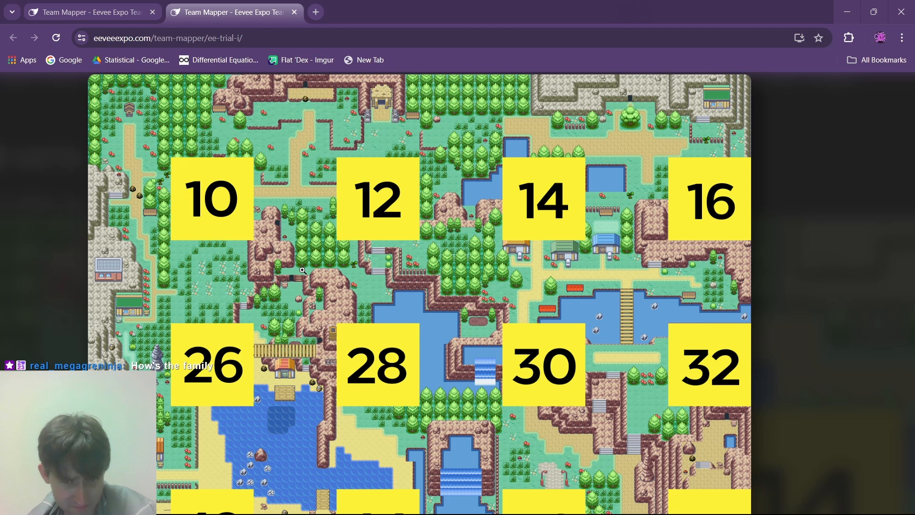
click(392, 173)
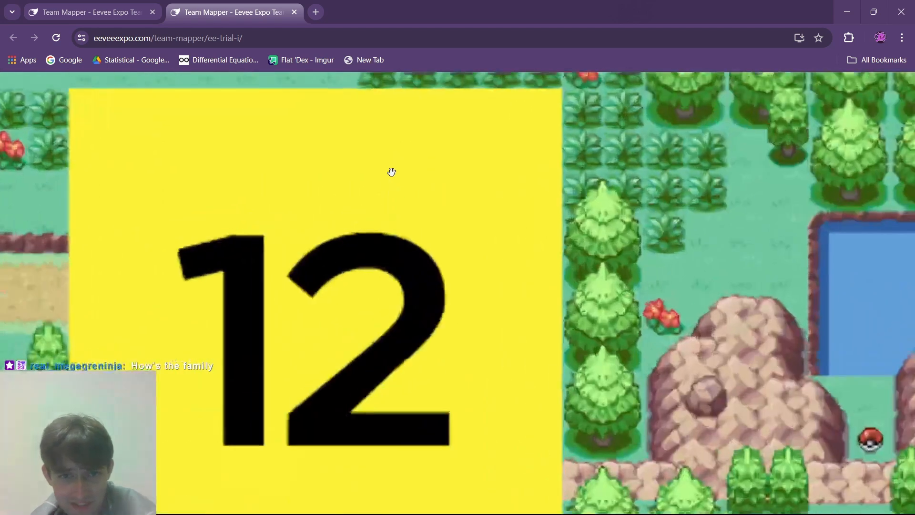
click(498, 292)
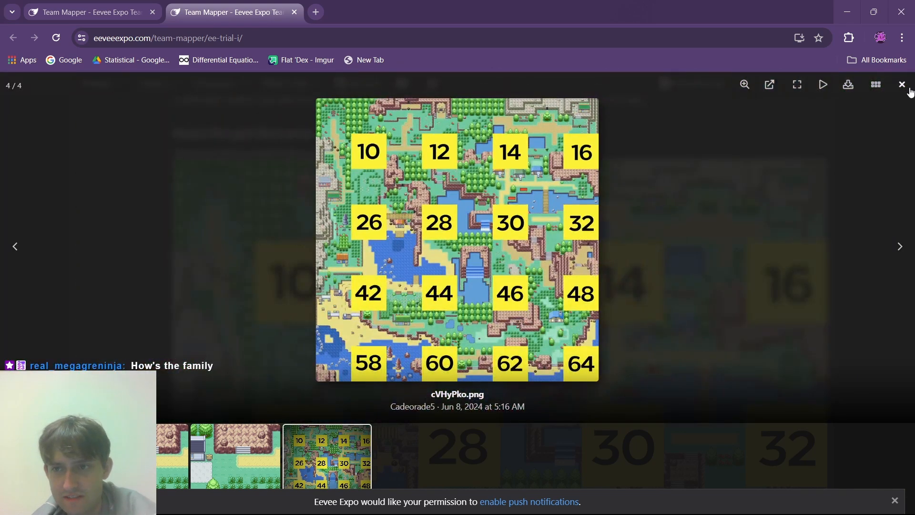
click(903, 84)
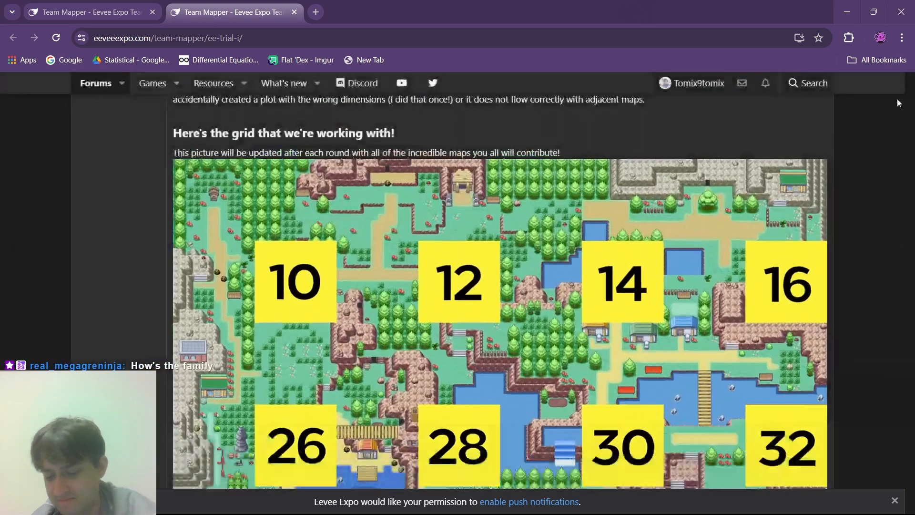
scroll(760, 258, down, 1)
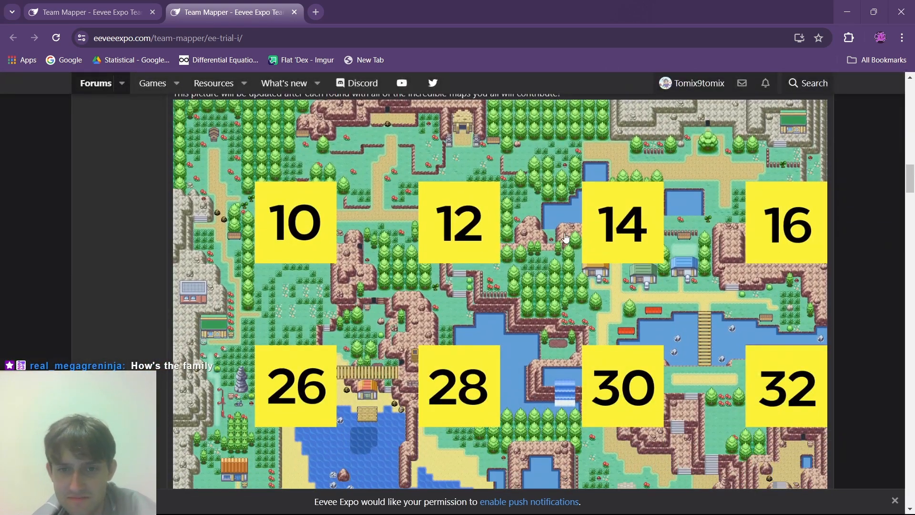
ctrl+scroll(566, 237, up, 5)
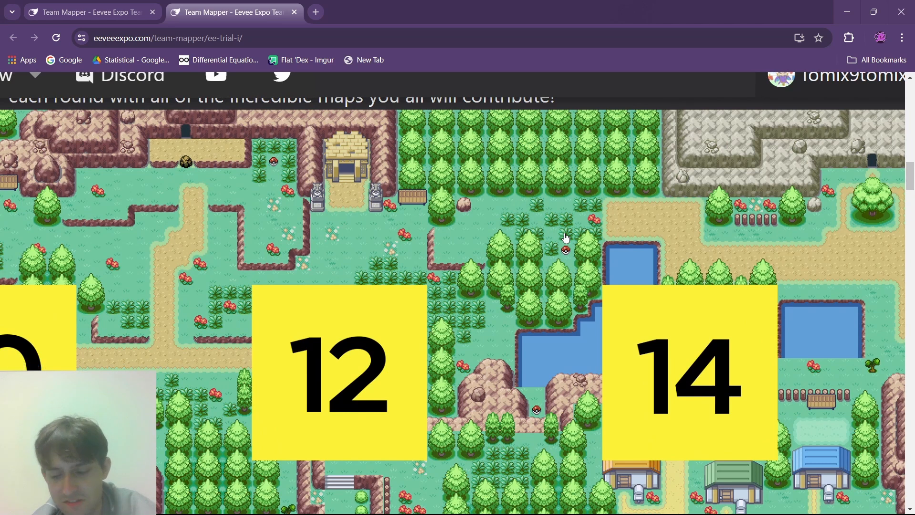
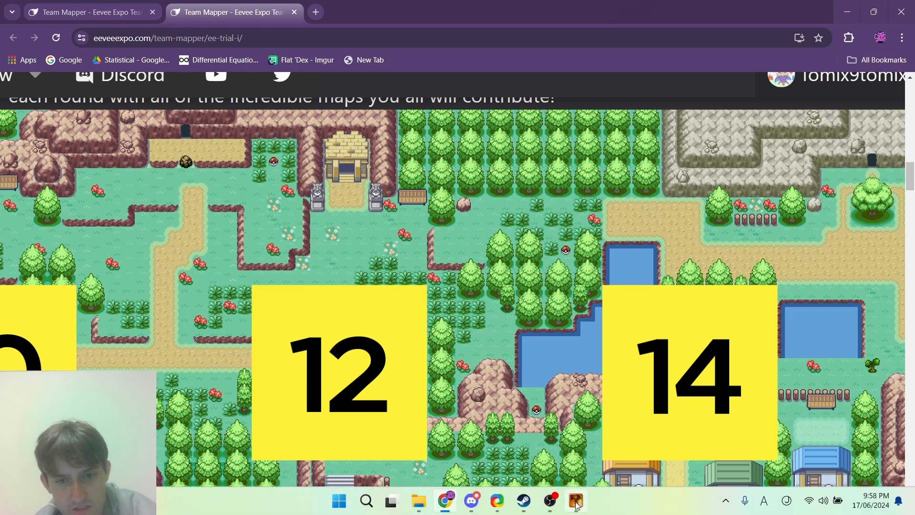
- Switch back to RPG Maker XP and place a three-tile crate stack on layer 2 against the yellow stall's east side, clearing the layer 3 copy
click(576, 504)
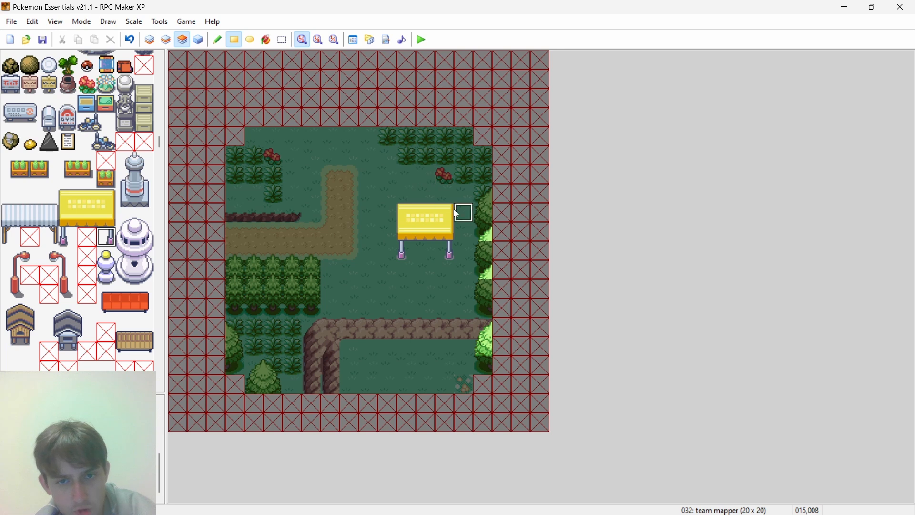
click(143, 123)
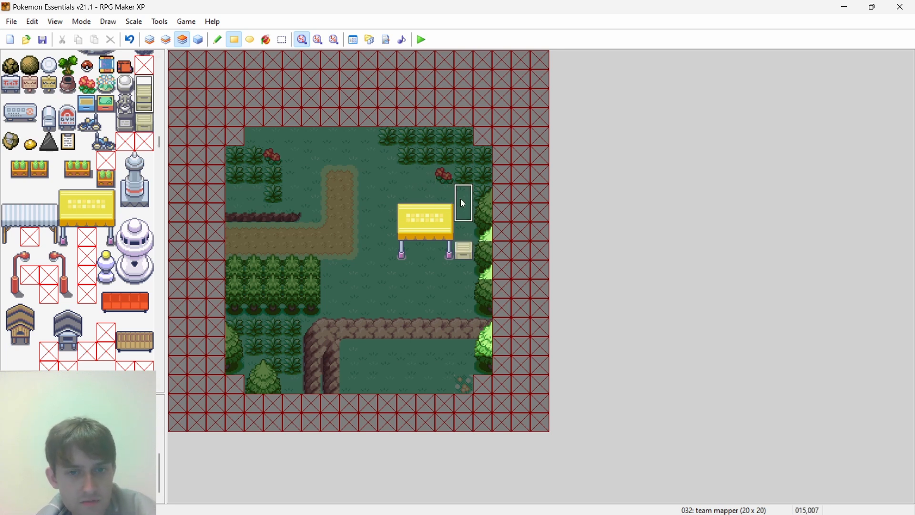
click(65, 139)
right_drag(470, 215, 454, 238)
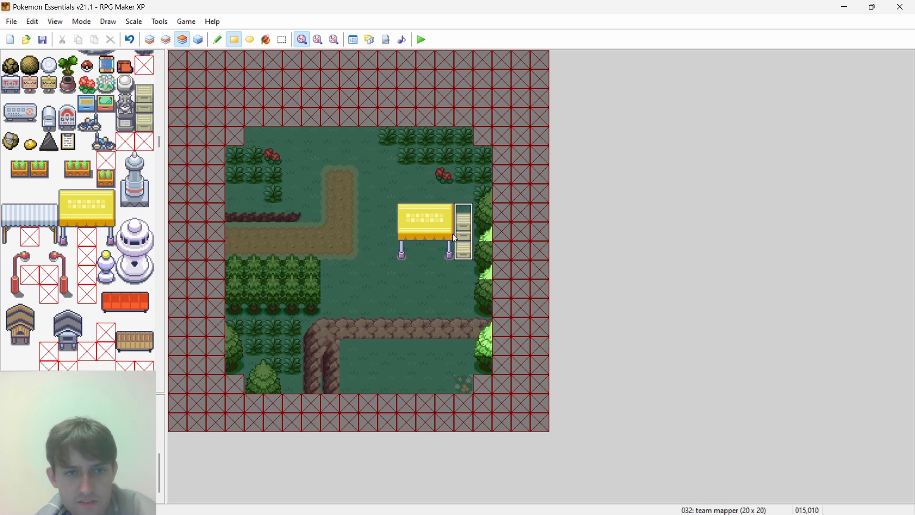
click(168, 39)
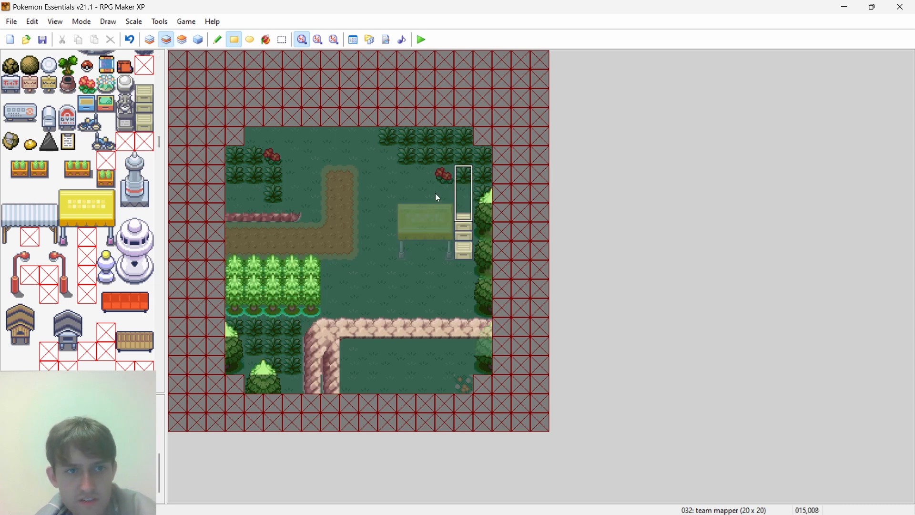
click(183, 40)
right_click(407, 198)
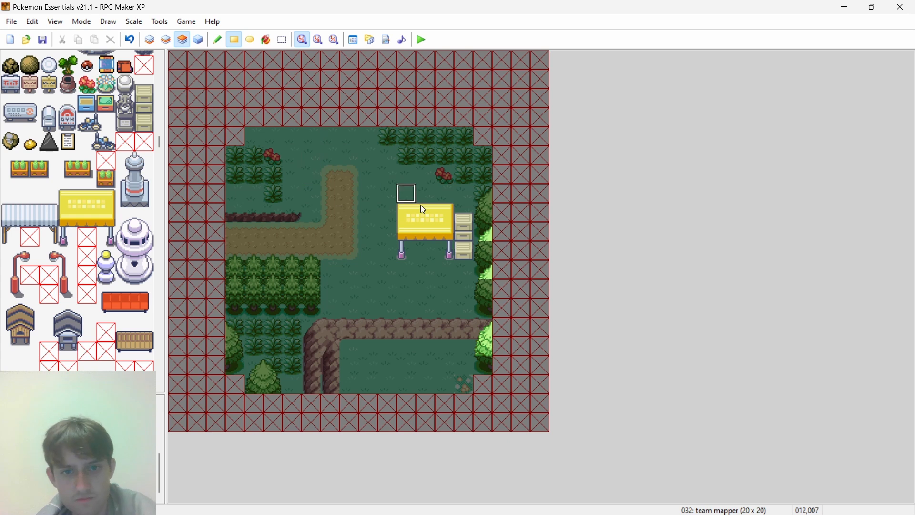
- Try a clipboard tile on layer 3 over the middle of the crate stack east of the yellow stall, viewing it with all layers shown
click(465, 239)
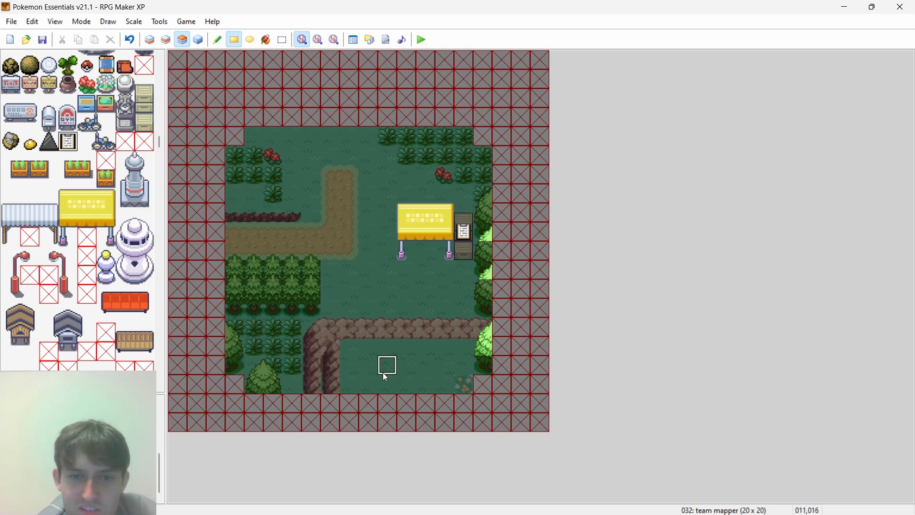
click(199, 39)
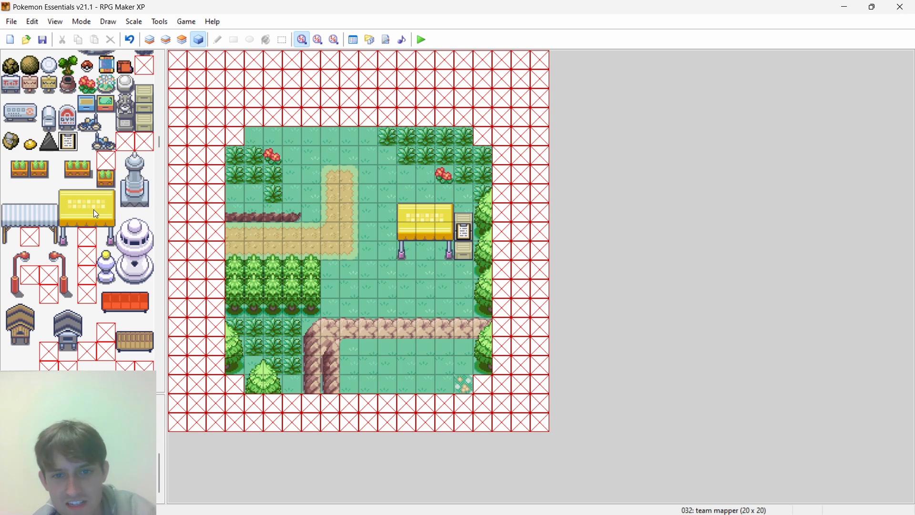
scroll(104, 224, up, 2)
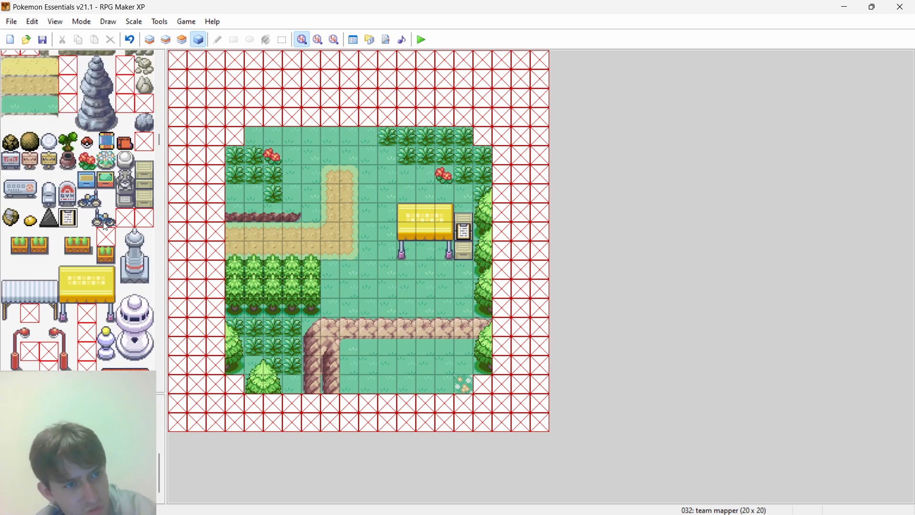
scroll(104, 223, down, 1)
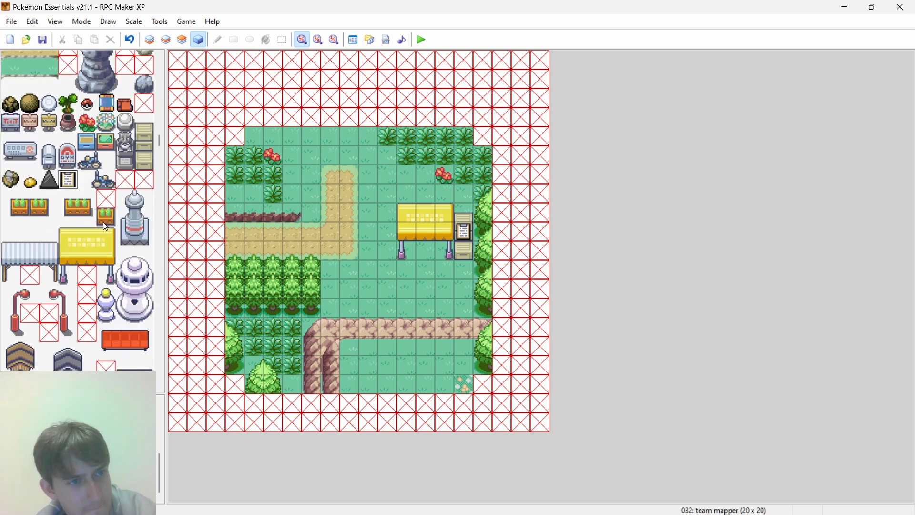
scroll(104, 223, up, 1)
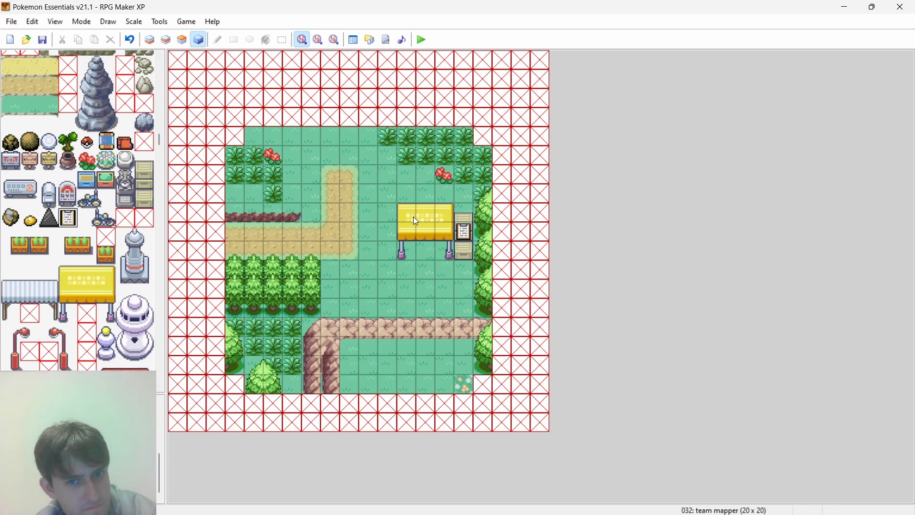
click(167, 39)
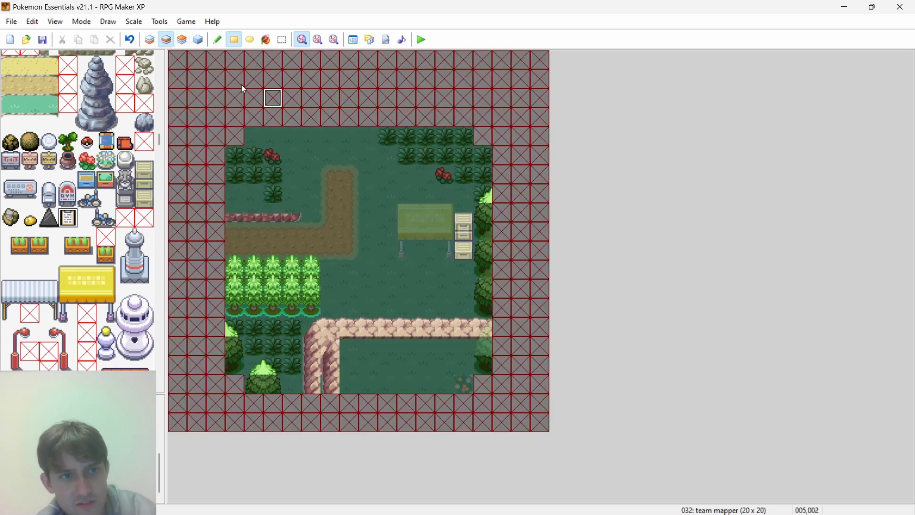
click(181, 41)
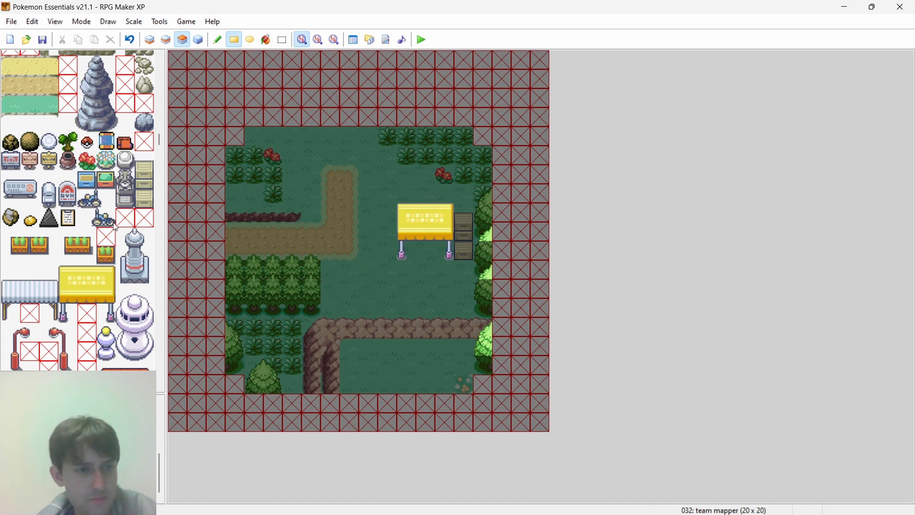
- Try a pot tile at the yellow stall's right leg, and undo it
click(68, 161)
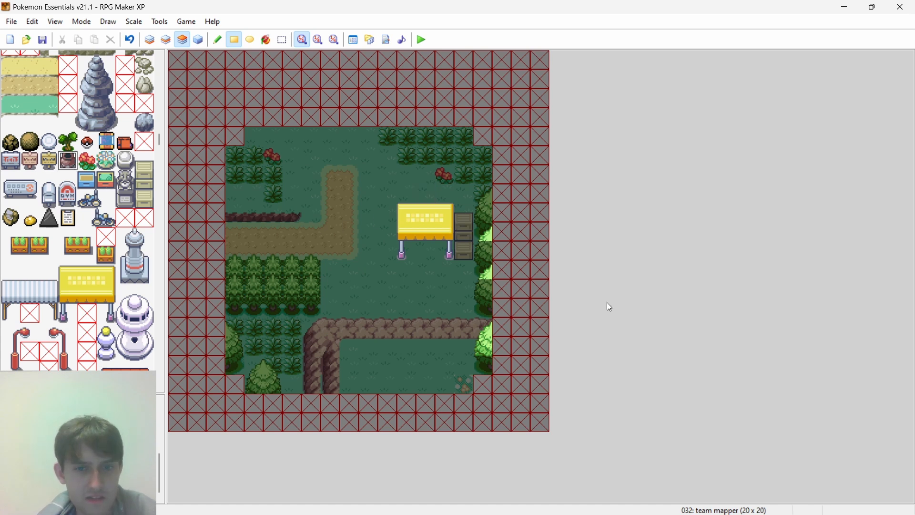
click(166, 39)
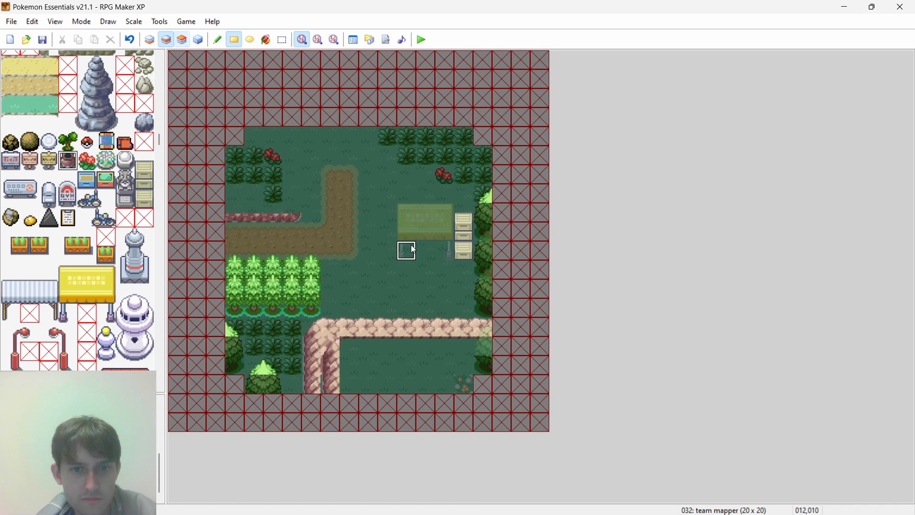
click(449, 250)
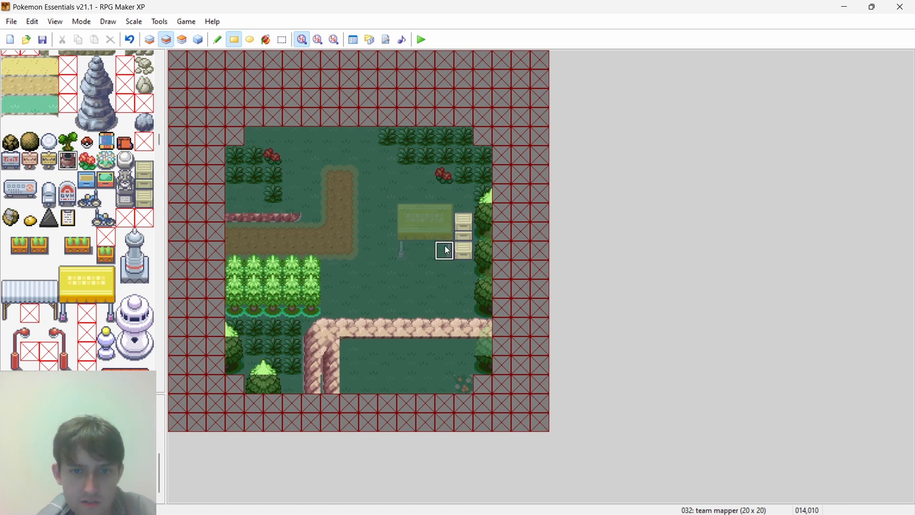
click(187, 40)
key(ctrl+z)
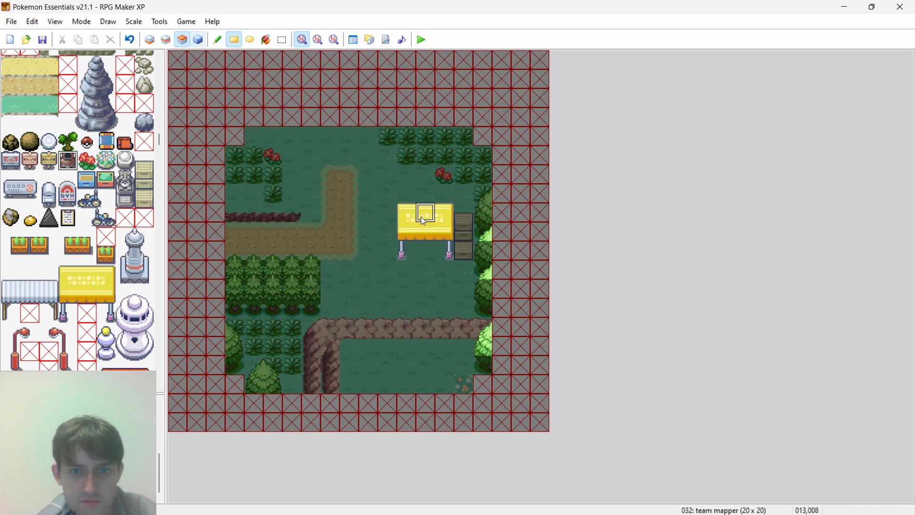
- Try a two-tile crate stack on layer 2 against the west side of the yellow stall's roof, and undo it
click(167, 40)
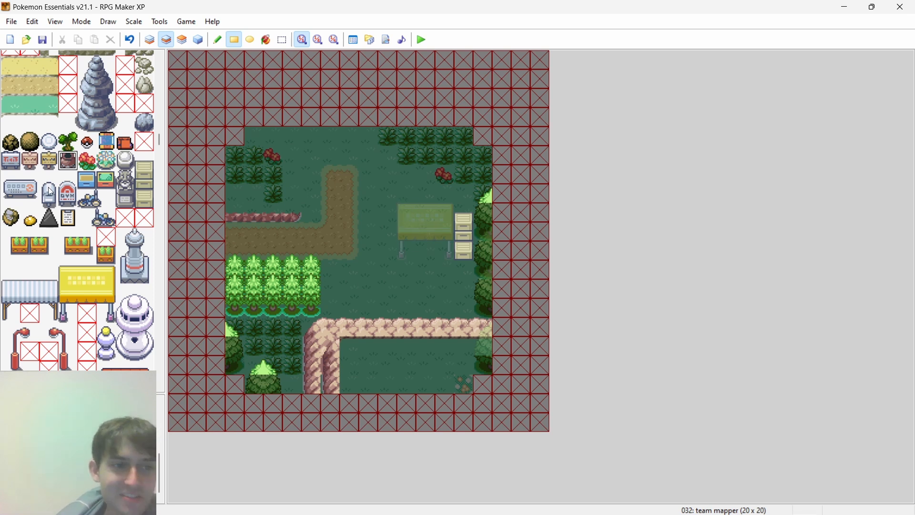
scroll(56, 192, down, 1)
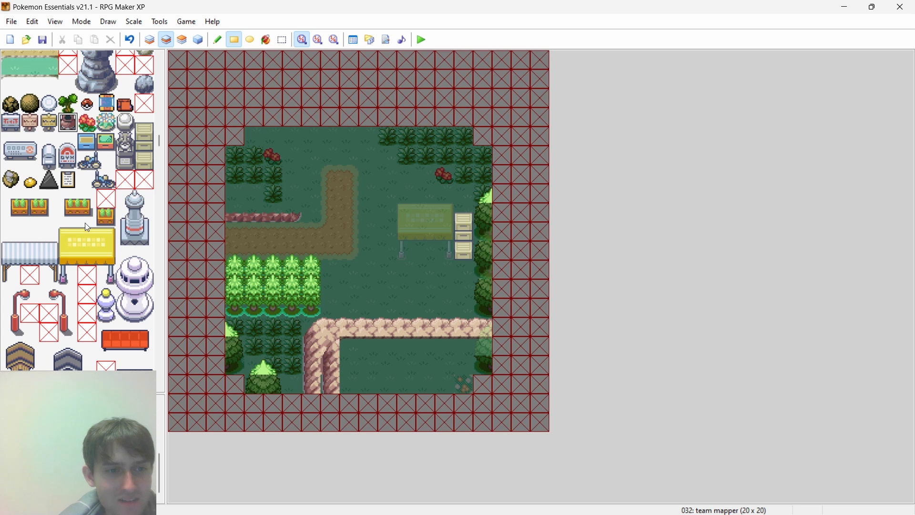
click(141, 158)
drag(145, 141, 149, 129)
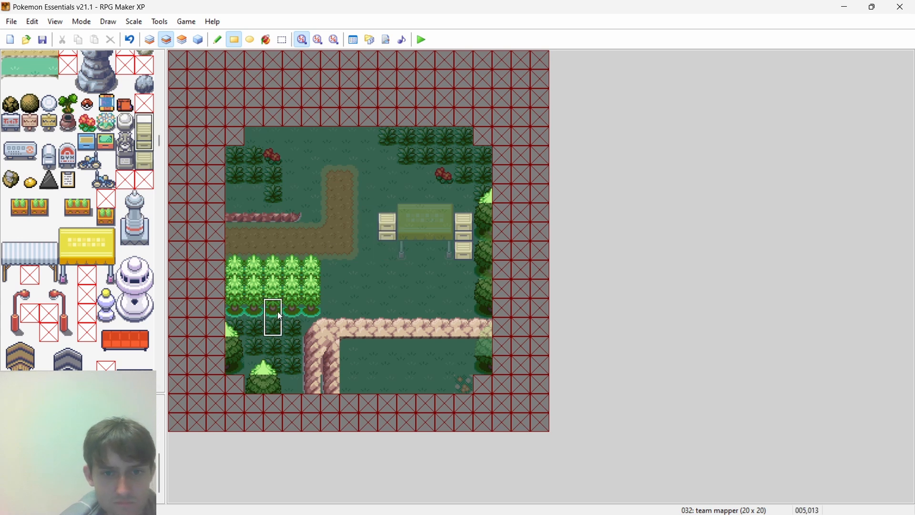
click(140, 175)
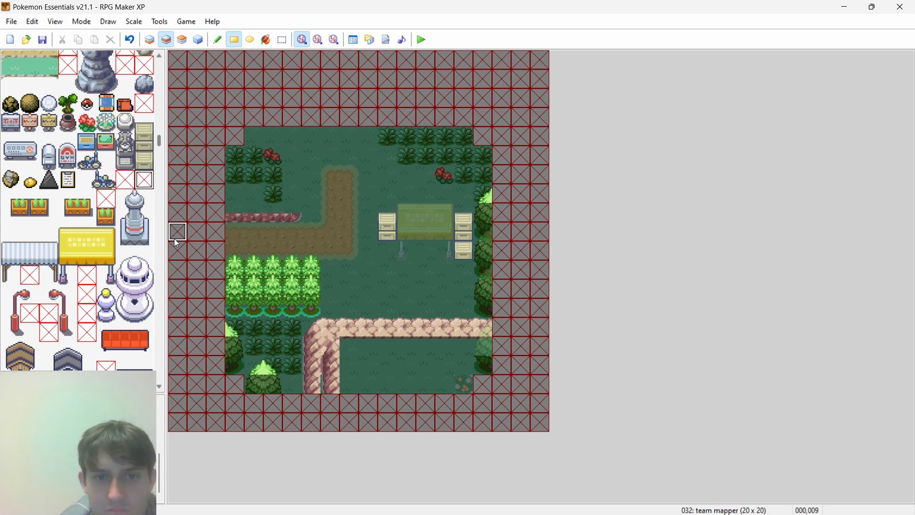
click(194, 42)
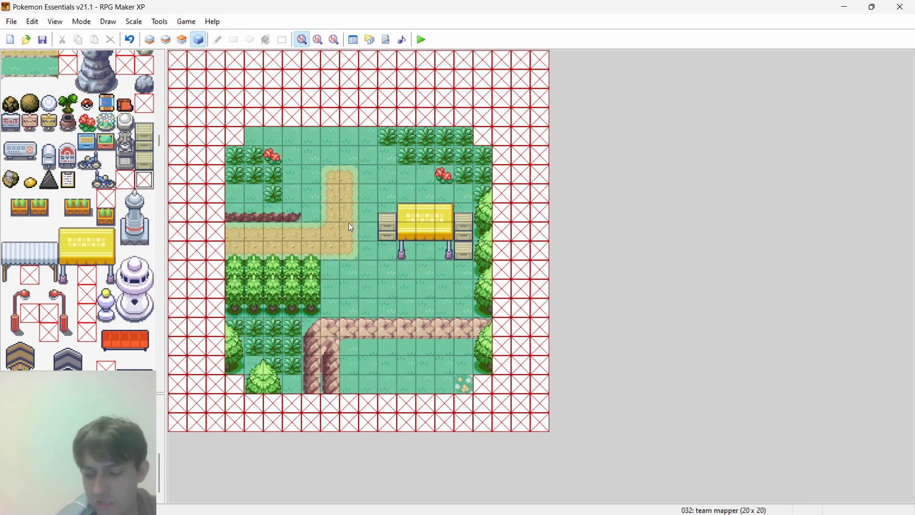
key(ctrl+z)
- Try the two-tile crate stack one tile lower on the stall's west side, level with its legs, and view all layers
click(167, 40)
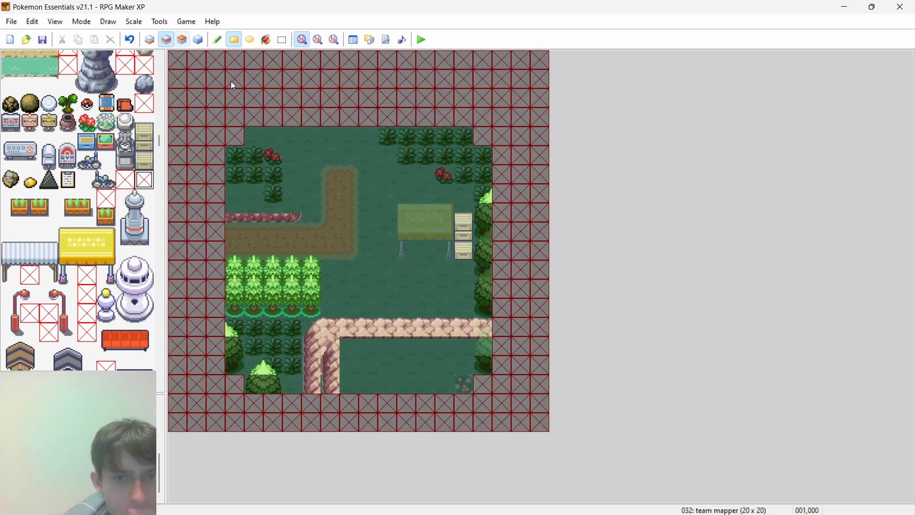
drag(144, 123, 145, 142)
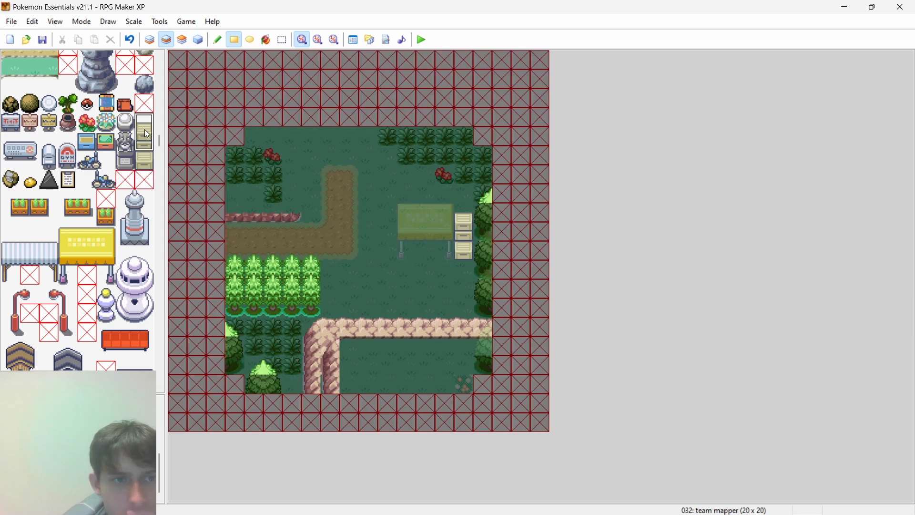
click(394, 238)
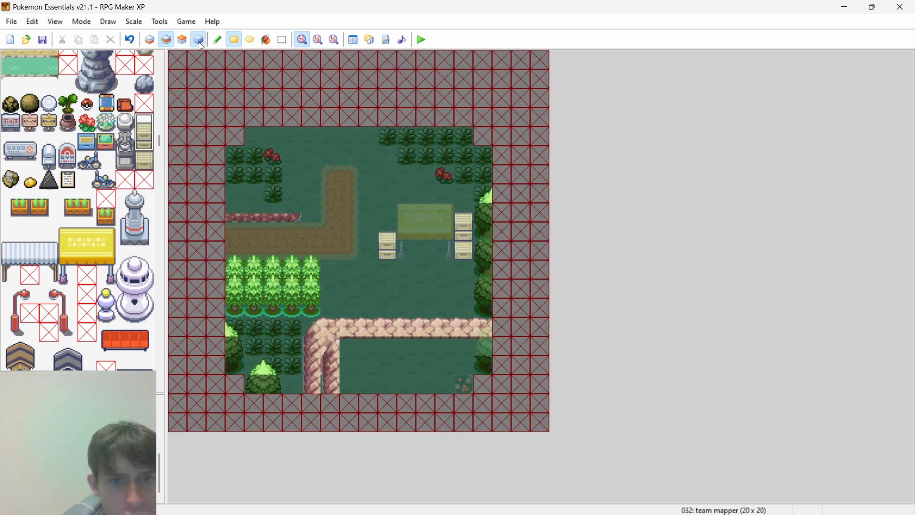
key(F8)
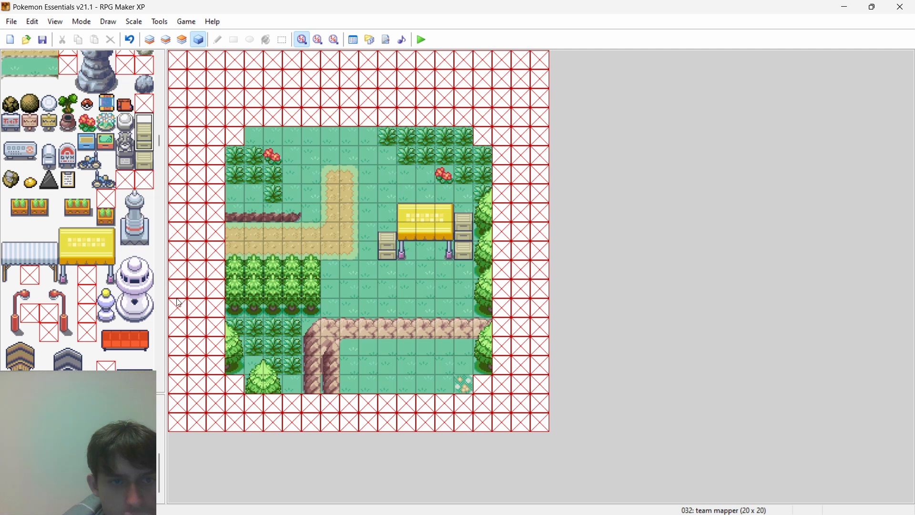
- Undo the two-tile stack and place a single crate on layer 2 against the stall's west side, level with the roof's lower half
click(145, 160)
key(ctrl+z)
click(167, 40)
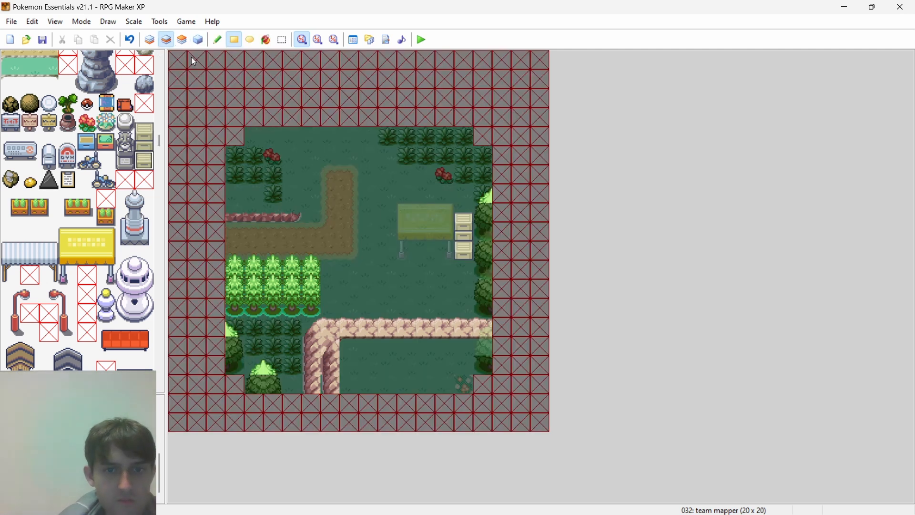
click(395, 227)
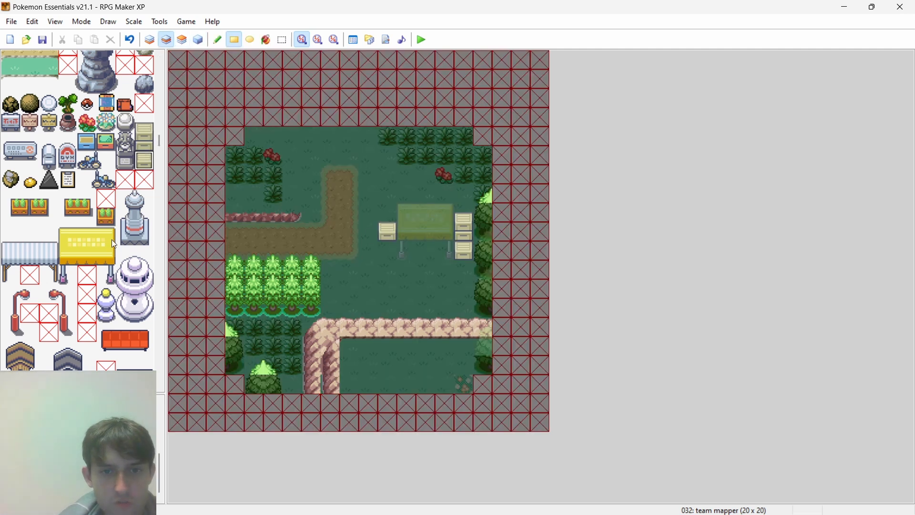
click(199, 39)
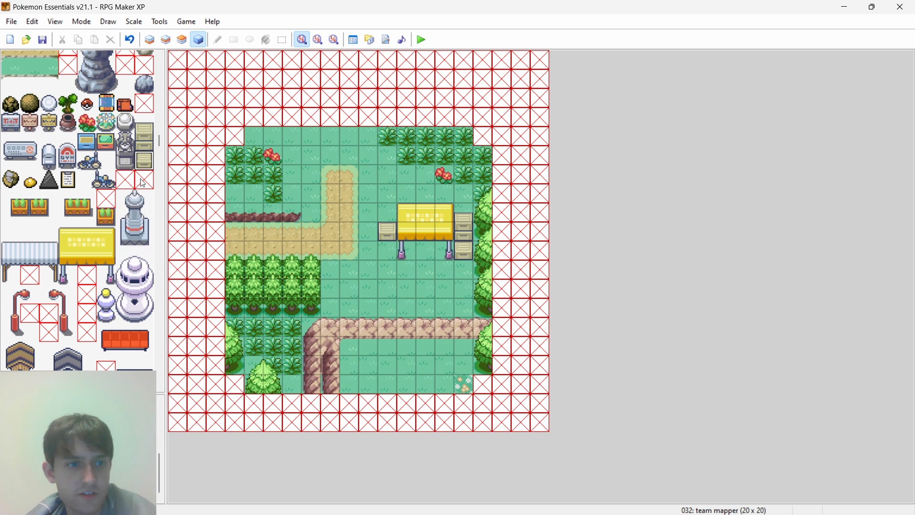
- Check plot 12's surroundings on the event map in Chrome, and place a single brown rock on layer 2 above the horizontal ledge's east end
mouse_move(160, 139)
mouse_down()
mouse_move(158, 147)
mouse_move(158, 138)
mouse_up()
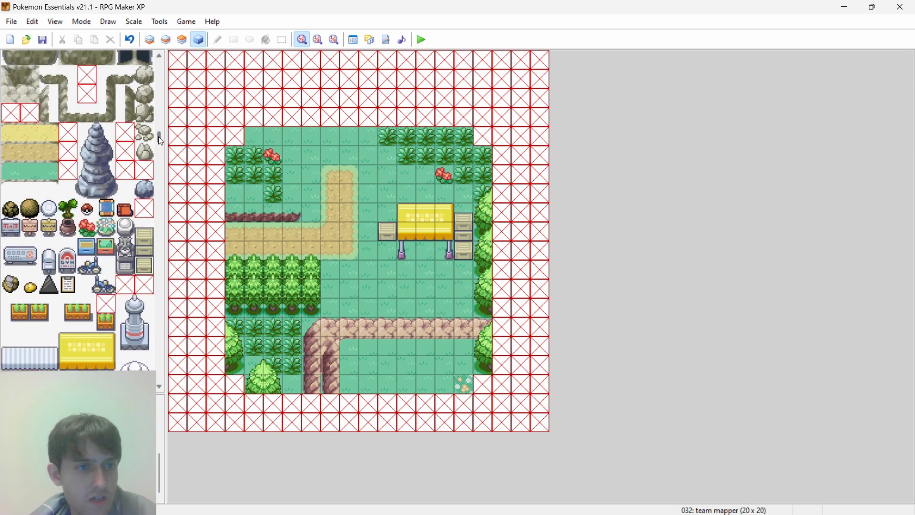
click(145, 132)
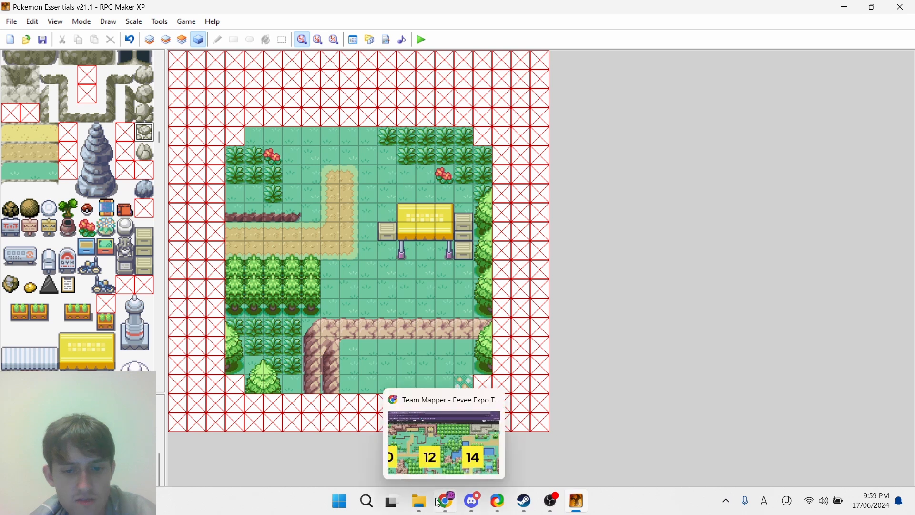
click(453, 501)
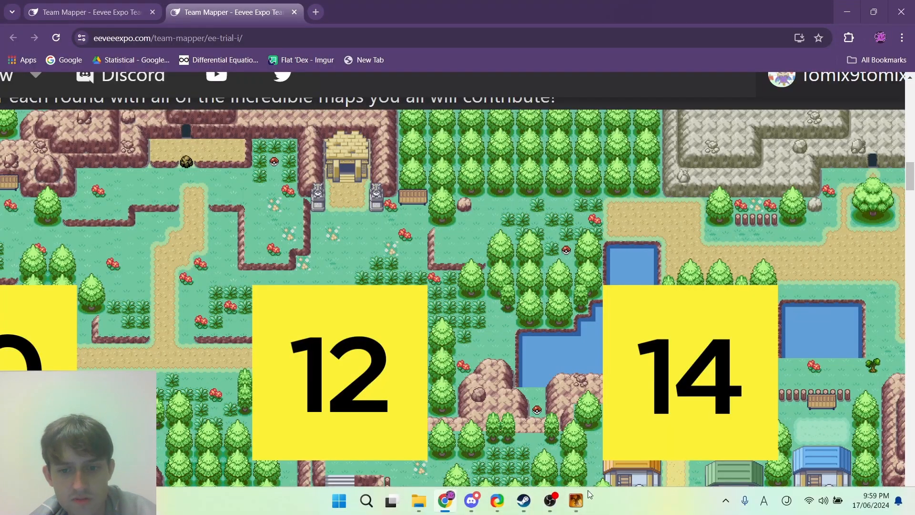
click(577, 501)
scroll(74, 202, up, 3)
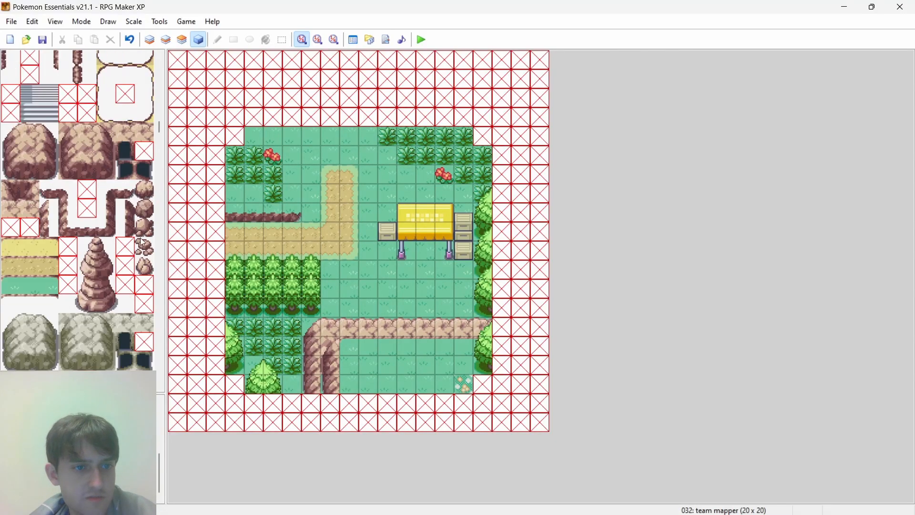
click(166, 40)
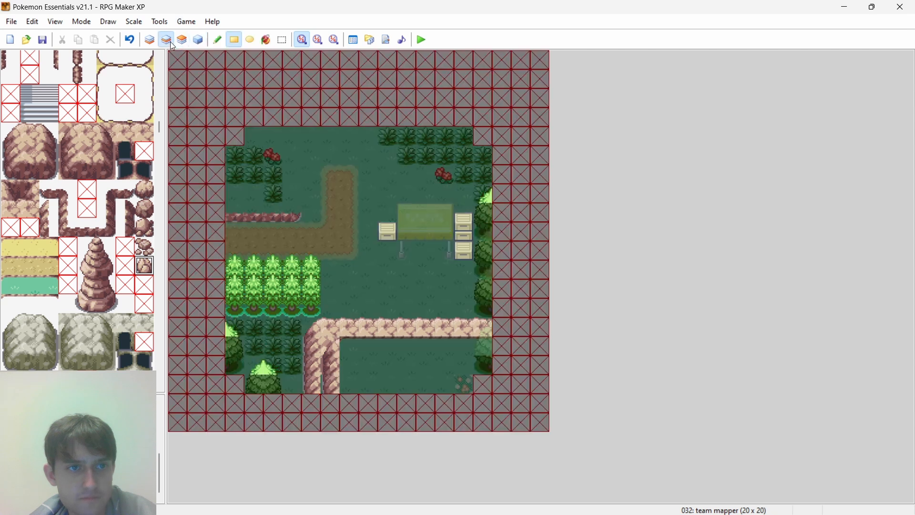
click(465, 309)
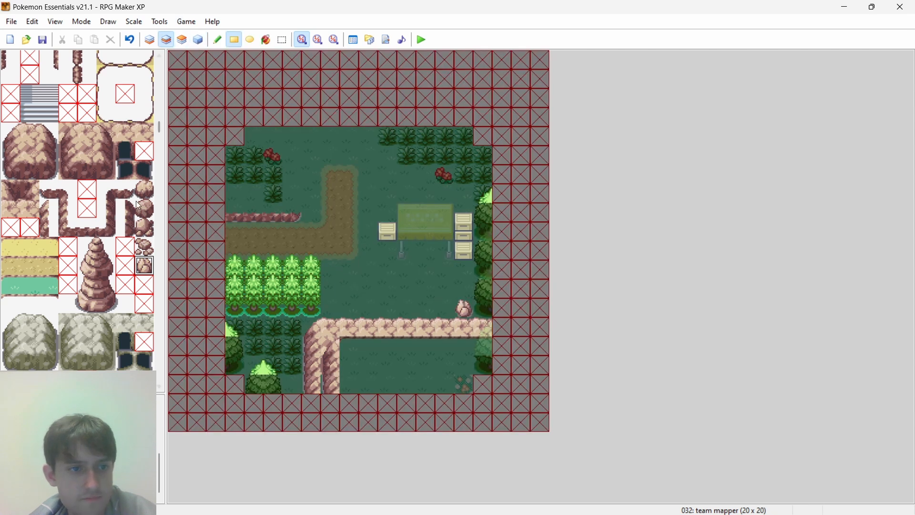
- Place a brown small-rocks tile on layer 2 above the ledge's west corner, directly beside the tree block, and view all layers
click(145, 246)
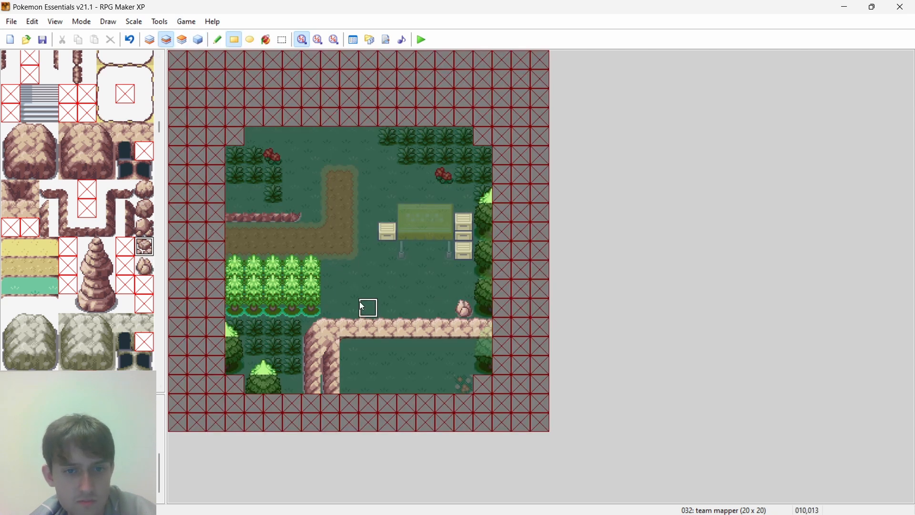
click(332, 308)
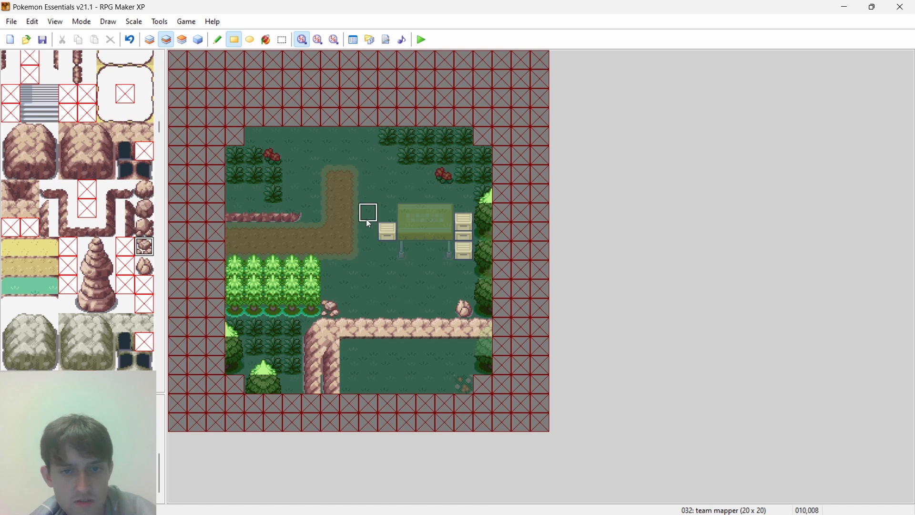
click(348, 296)
click(359, 302)
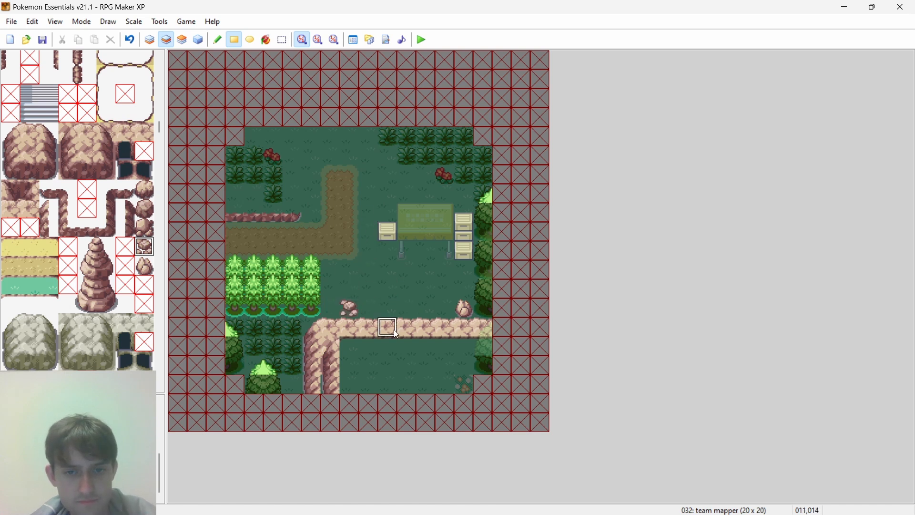
click(331, 310)
click(199, 41)
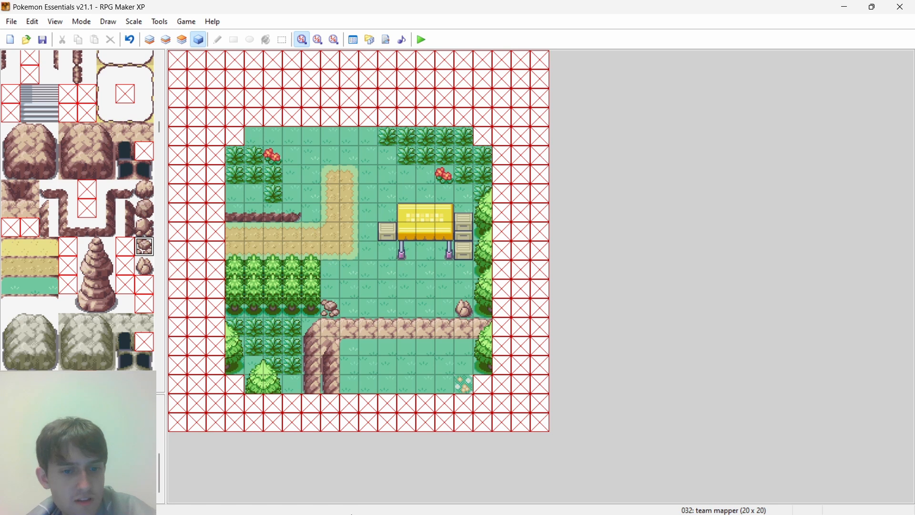
- Examine the event map around plots 12, 44 and 46 in Chrome for decoration ideas, and browse RPG Maker XP's tileset down to the buildings
click(444, 502)
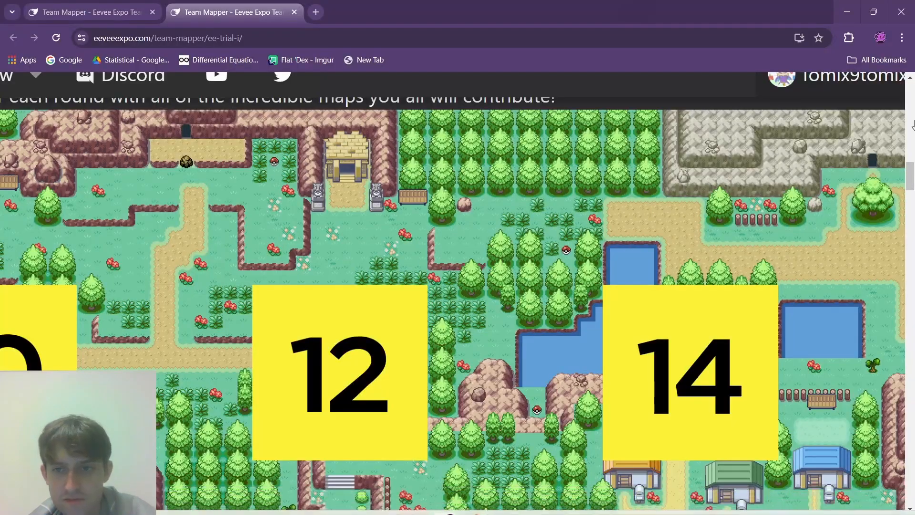
drag(913, 171, 912, 182)
click(648, 249)
scroll(648, 249, up, 1)
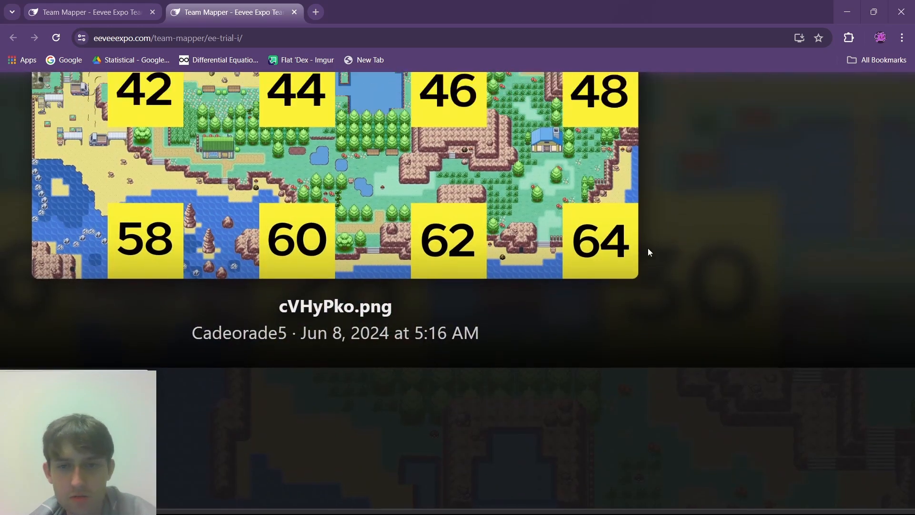
click(648, 252)
drag(912, 192, 911, 208)
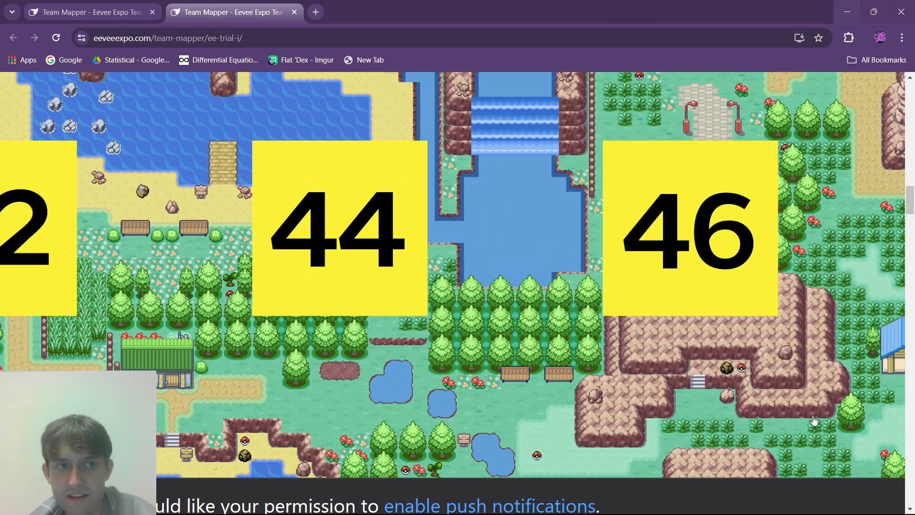
click(578, 504)
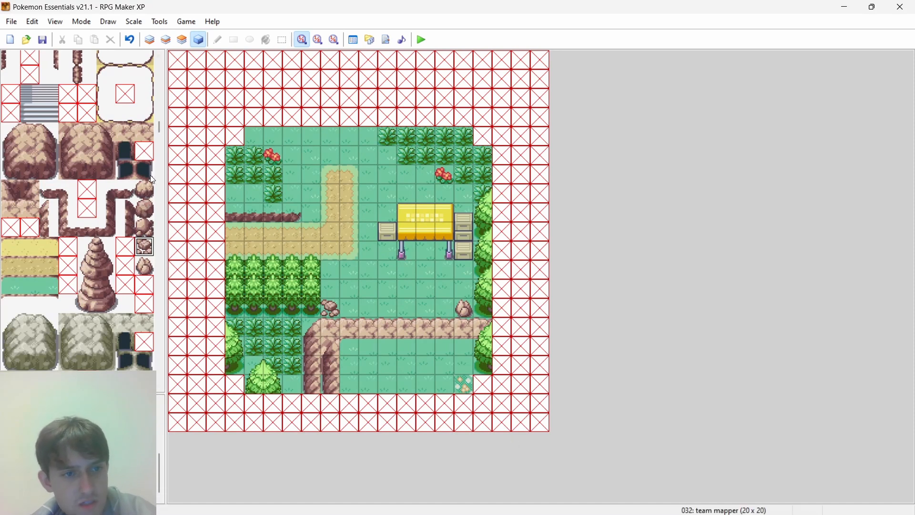
drag(163, 127, 185, 253)
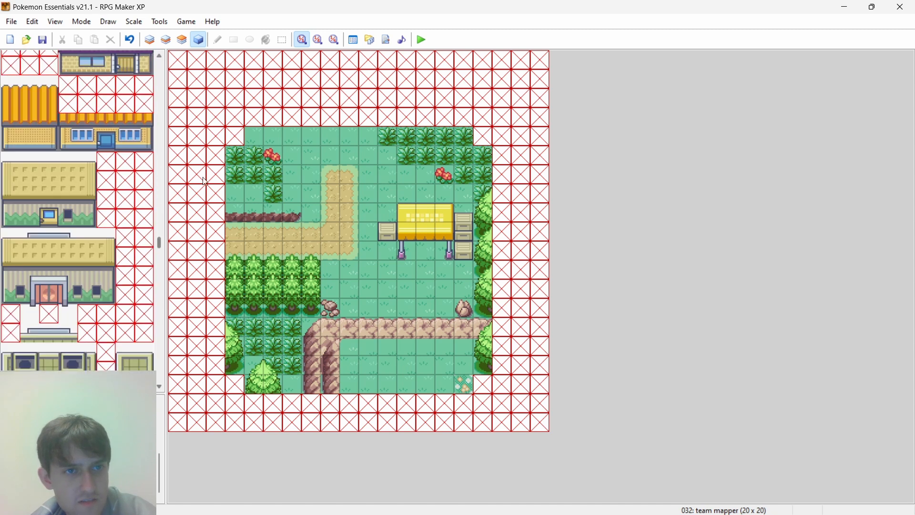
- Switch to Chrome, examine the enlarged event map around plots 46 and 48, and close the image viewer
click(446, 510)
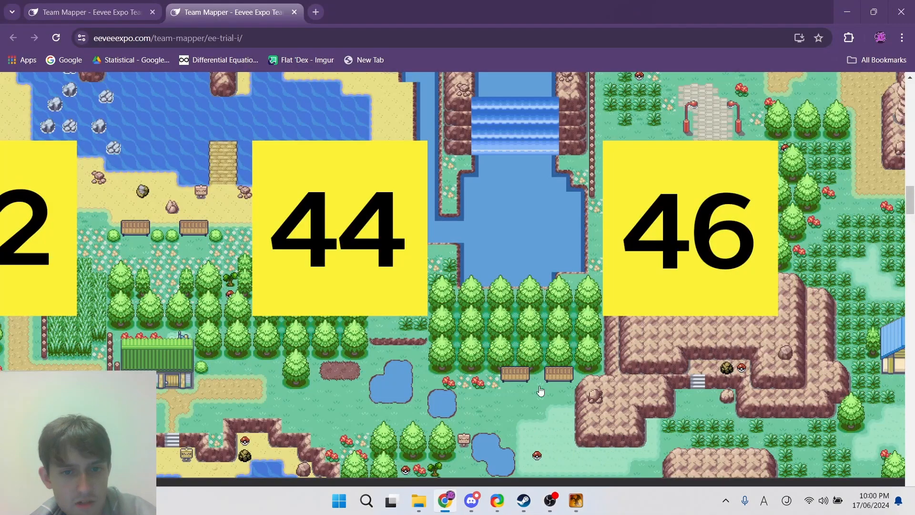
drag(914, 203, 914, 185)
scroll(512, 215, up, 1)
click(512, 215)
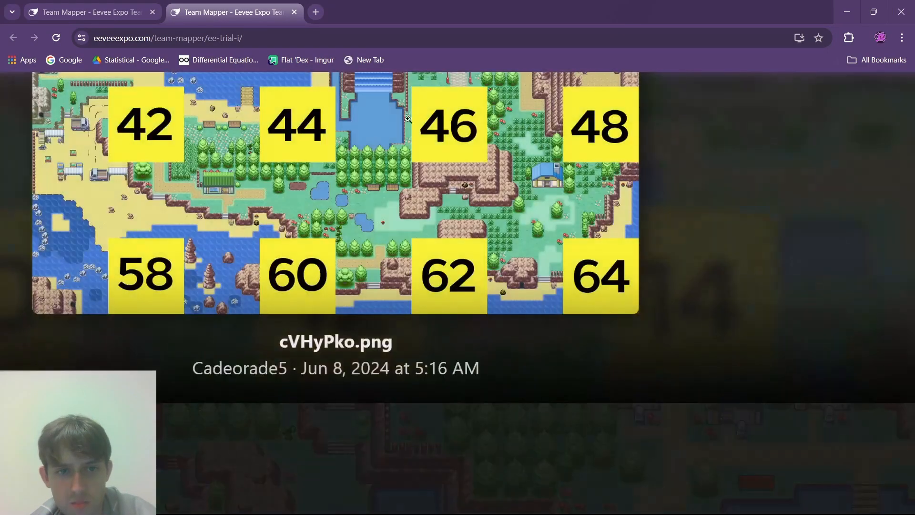
scroll(512, 215, up, 1)
scroll(511, 215, up, 5)
ctrl+scroll(540, 183, down, 5)
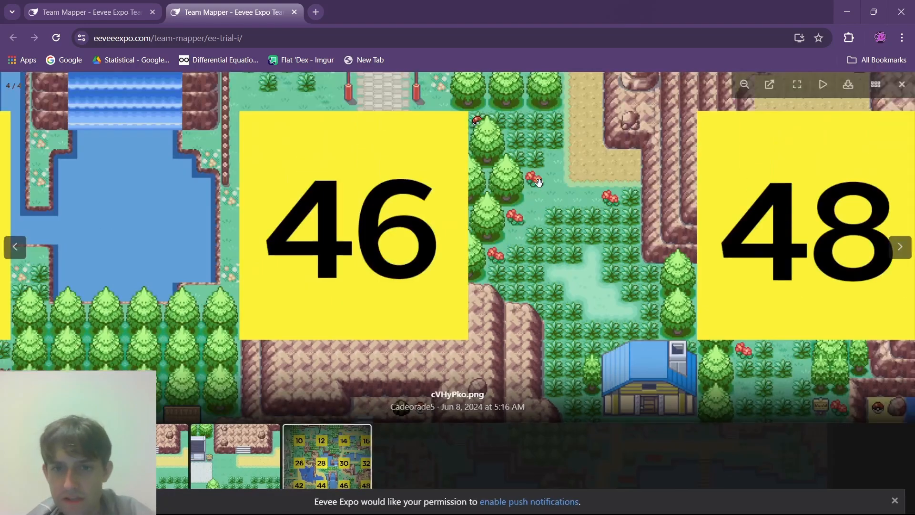
click(902, 84)
scroll(467, 252, down, 2)
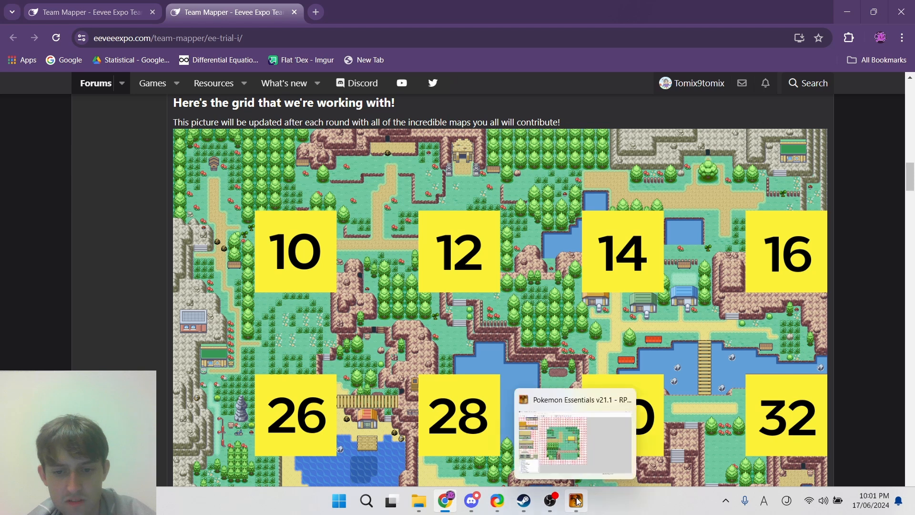
- Switch to RPG Maker XP and add two red flower tiles on layer 1 in the grass between the path and the horizontal ledge
click(579, 501)
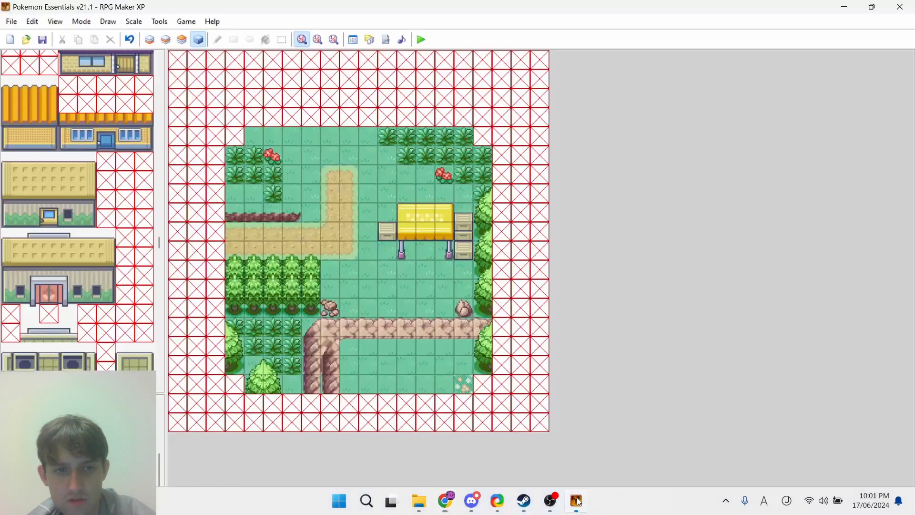
click(165, 38)
click(149, 40)
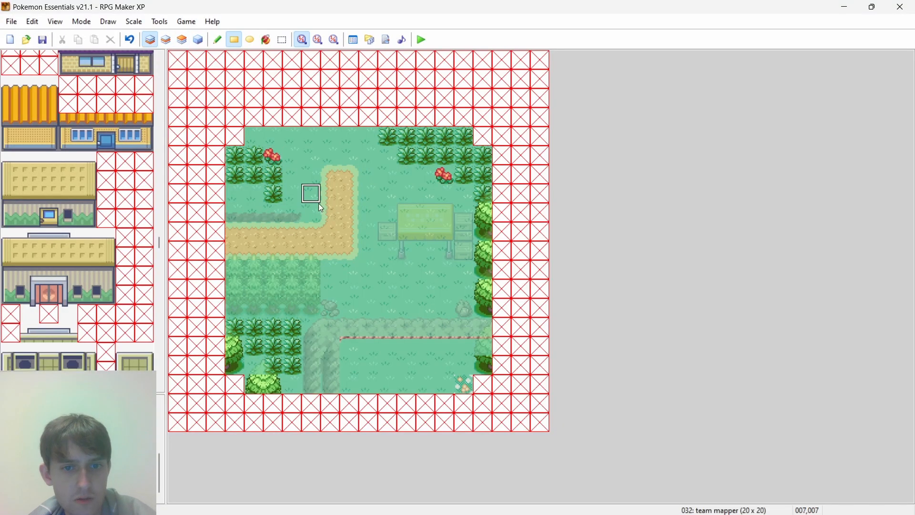
click(430, 315)
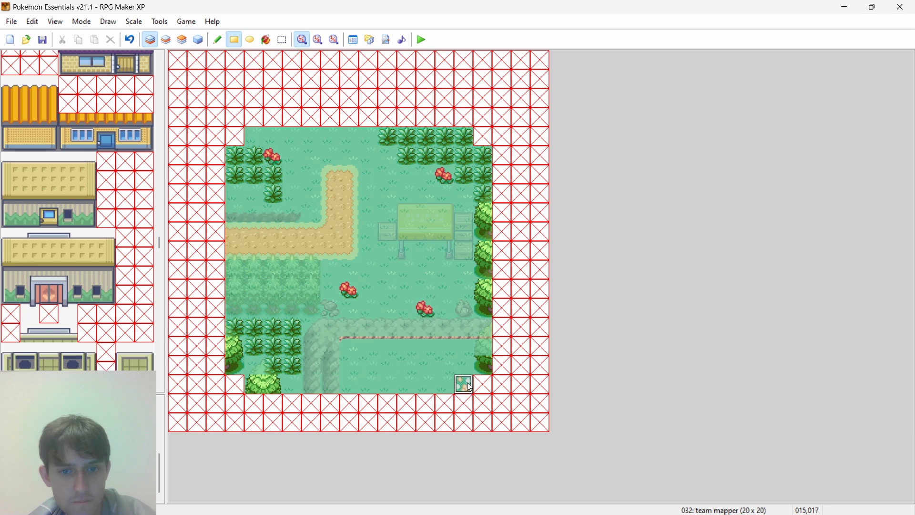
- Scatter pale flower tiles on layer 1 south of the ledge, below the east crates, northwest of the path and northwest of the stall; view all layers
click(443, 505)
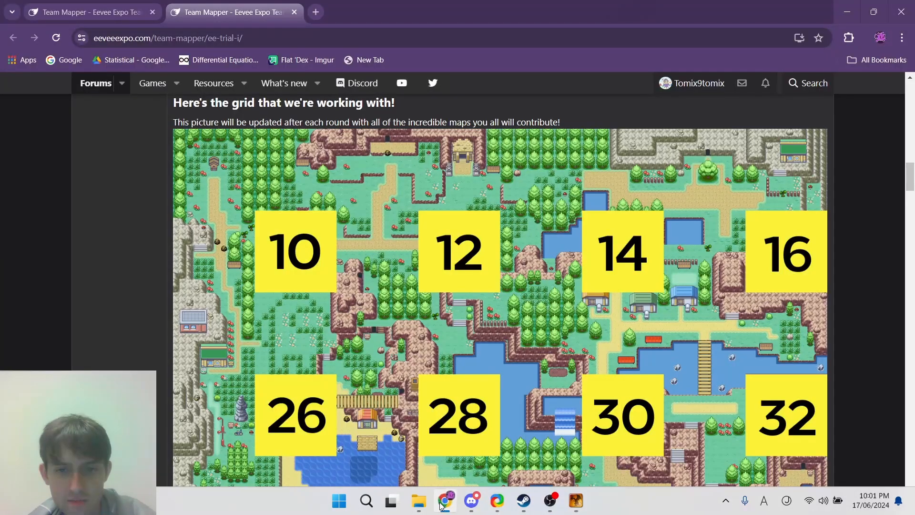
click(443, 505)
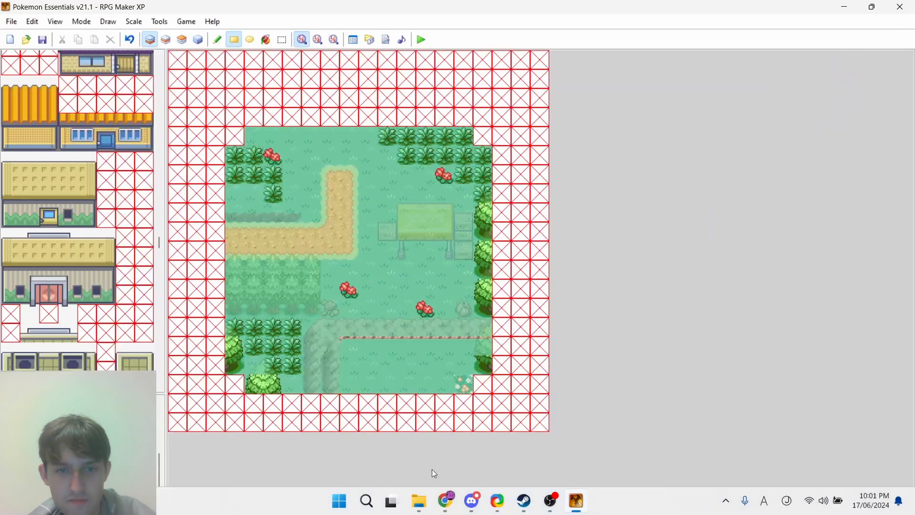
click(367, 370)
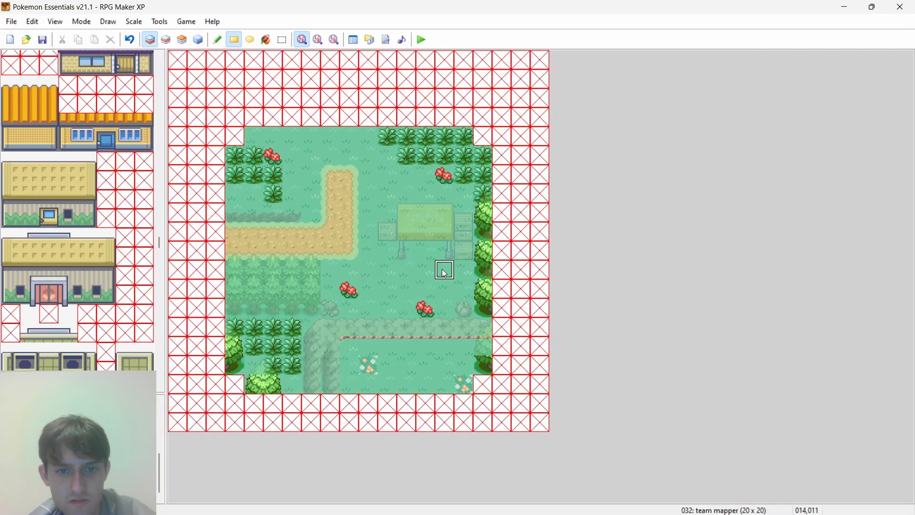
click(457, 278)
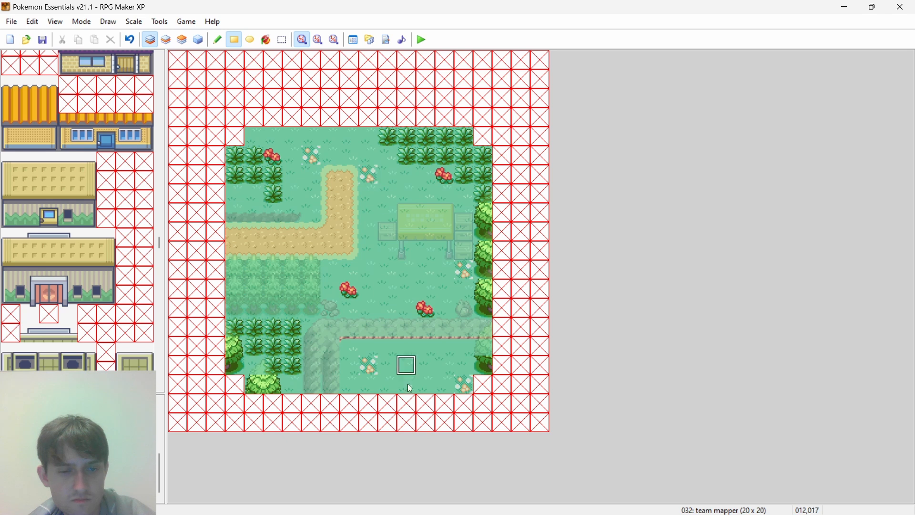
click(385, 187)
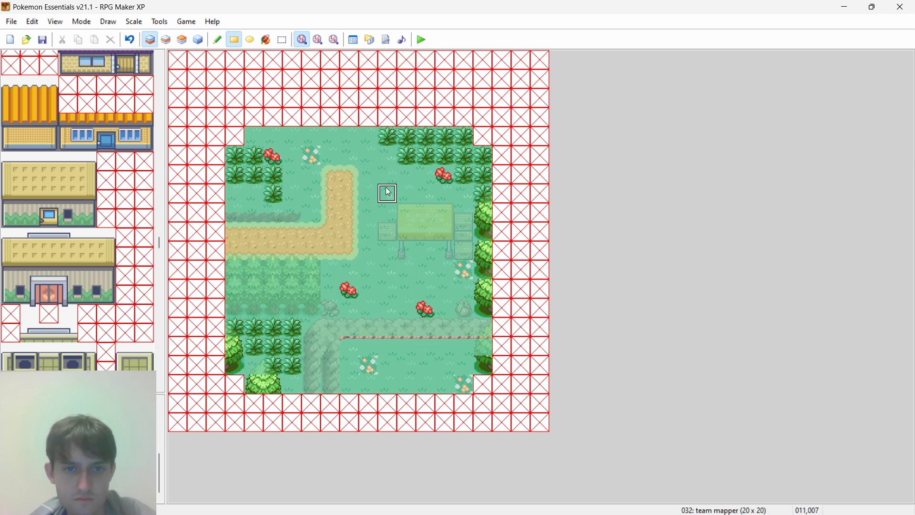
click(200, 40)
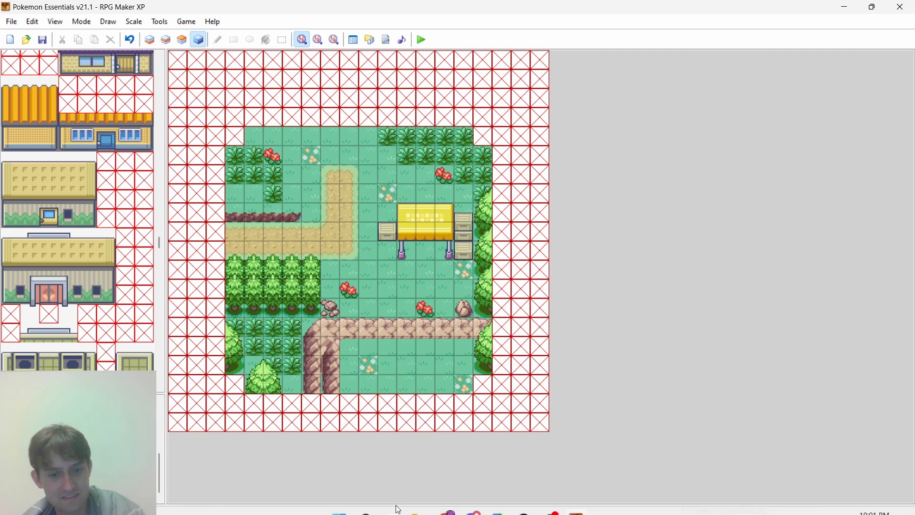
- Switch to Chrome and examine the event map grid from plot 10 down to plot 64
click(445, 504)
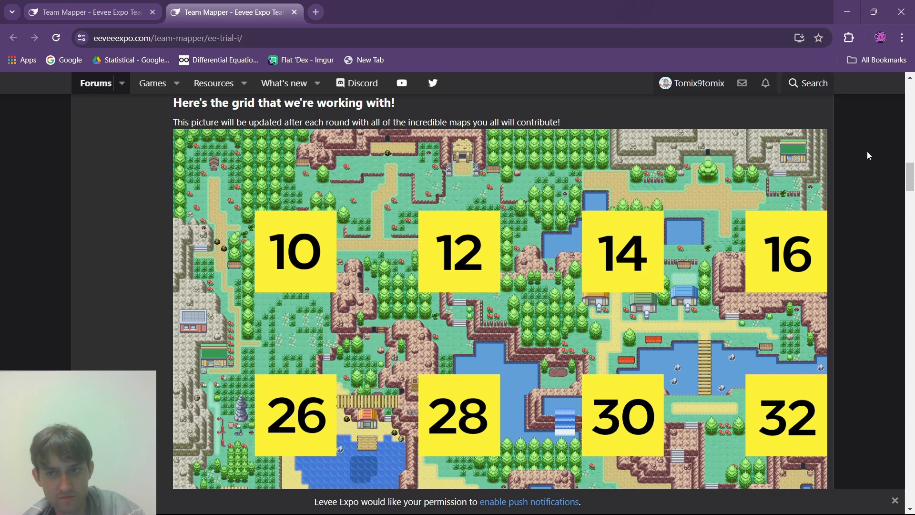
scroll(778, 288, down, 3)
scroll(779, 289, down, 2)
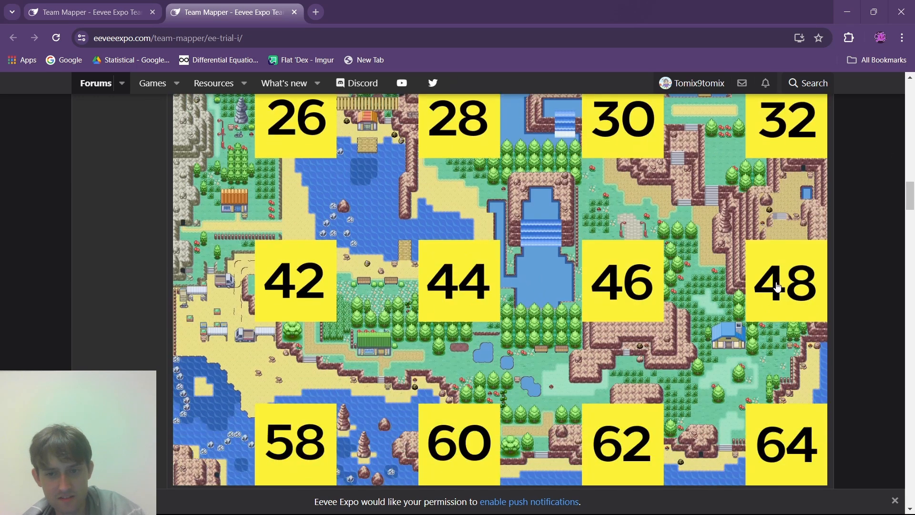
scroll(778, 288, down, 2)
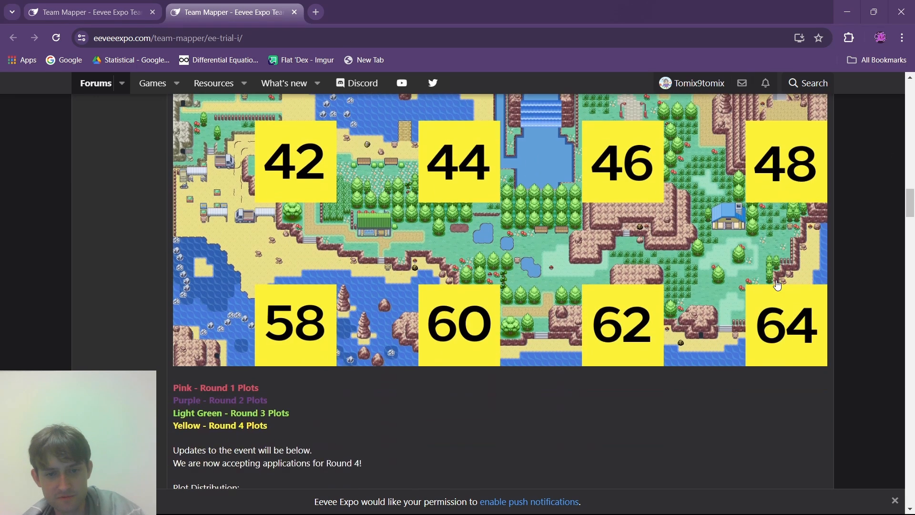
scroll(910, 198, up, 2)
- Find the plots assigned to the own username in the Plot Distribution list, and return to the event map grid
drag(911, 198, 912, 253)
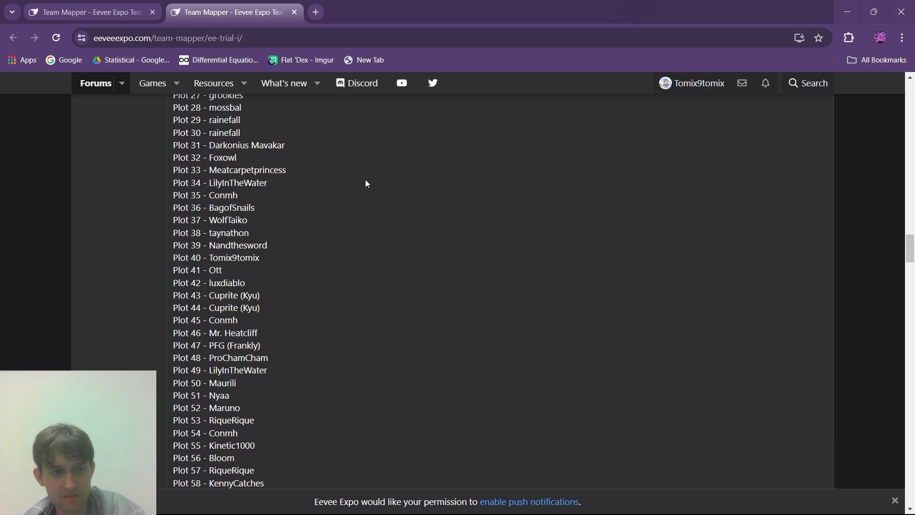
drag(232, 257, 261, 261)
scroll(261, 252, up, 9)
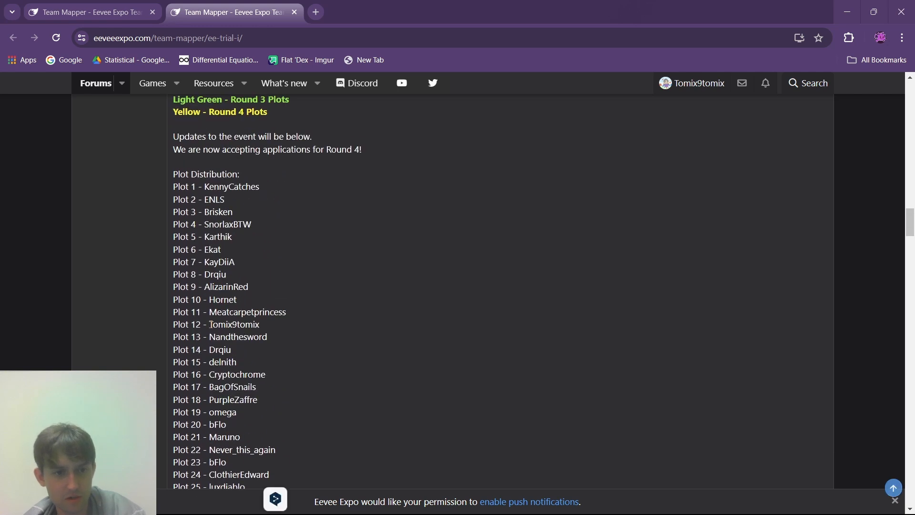
drag(209, 325, 282, 334)
click(282, 333)
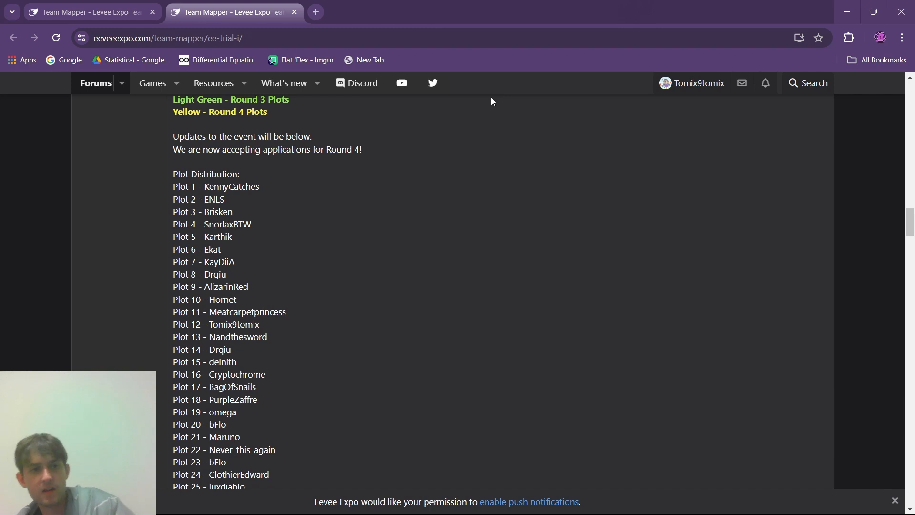
drag(913, 242, 907, 196)
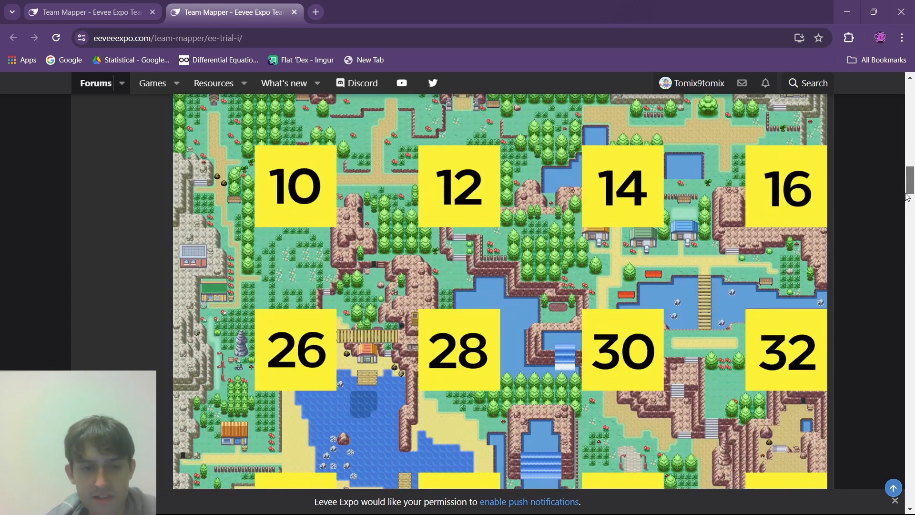
- Review the plots on the event map grid, from the top row down to the row of plots 58 to 64
drag(907, 197, 907, 210)
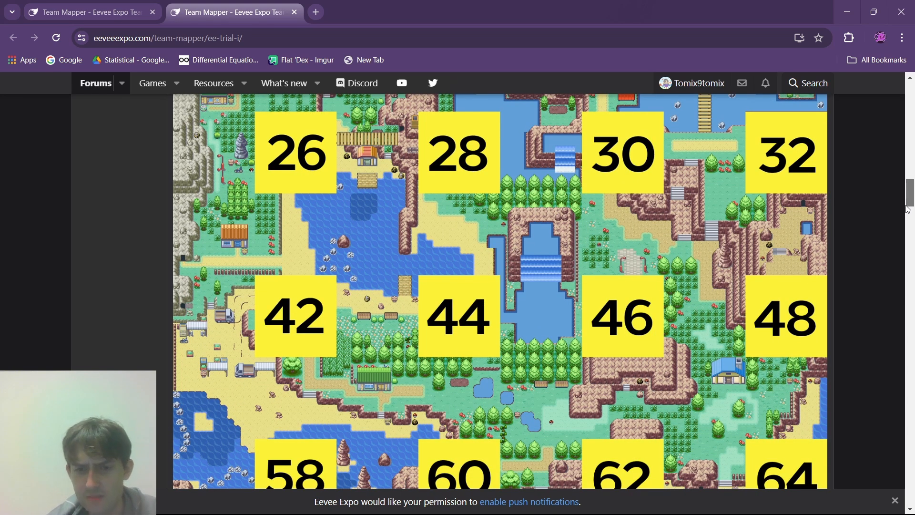
drag(907, 210, 910, 194)
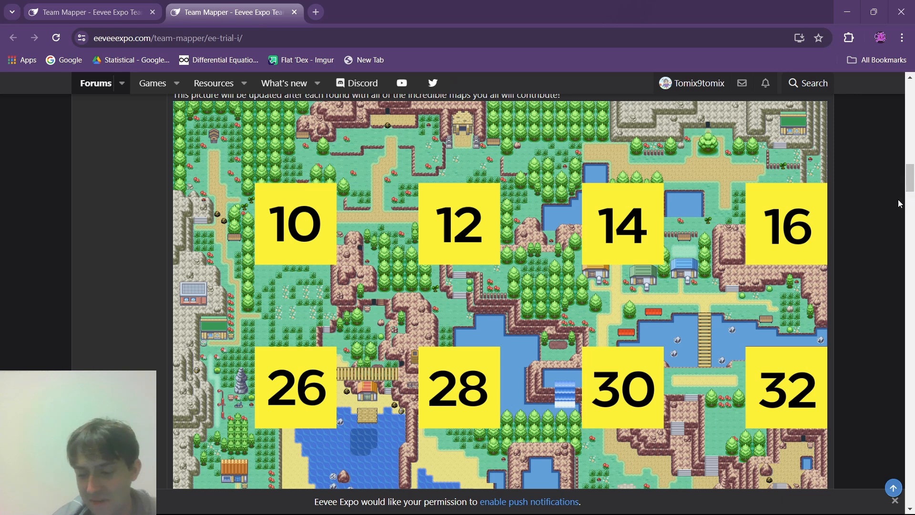
scroll(819, 266, down, 1)
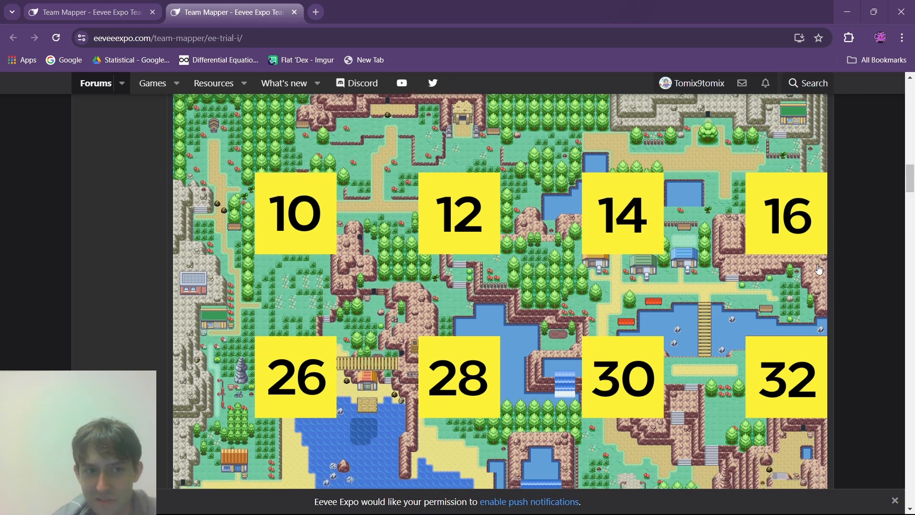
scroll(820, 263, up, 4)
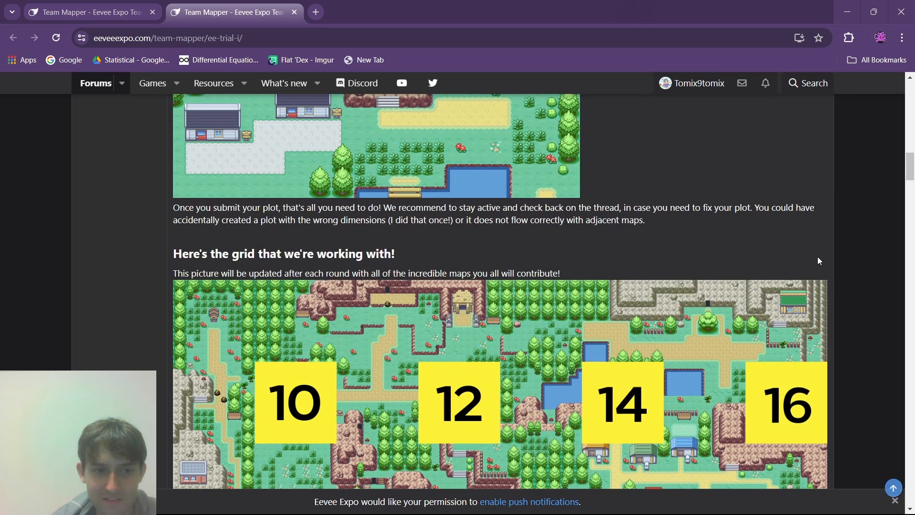
scroll(818, 257, down, 4)
scroll(818, 256, down, 3)
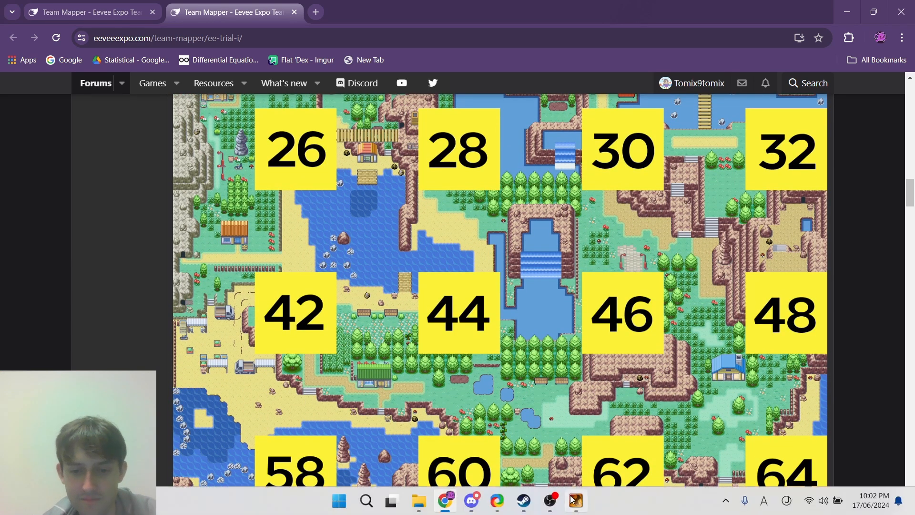
- Switch to RPG Maker XP and overwrite the layer 1 ground outside the 12 x 12 plot with the crossed-out placeholder tile
click(576, 500)
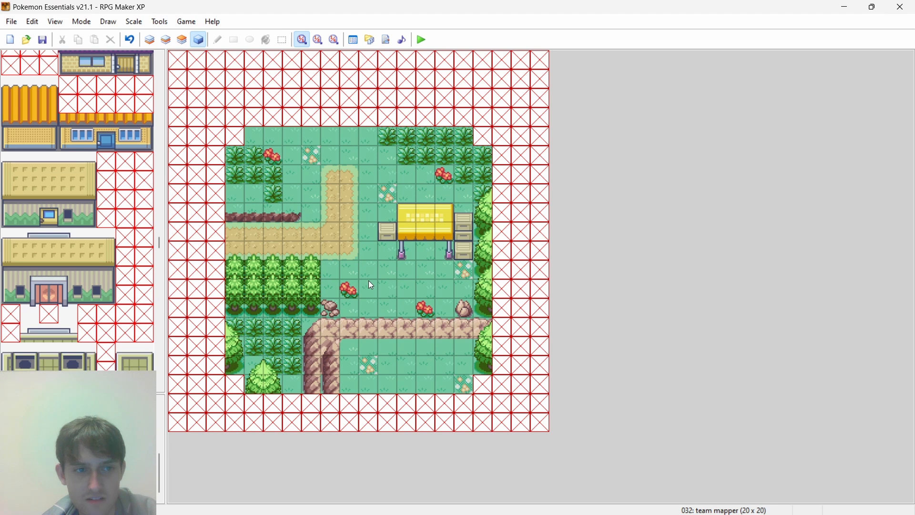
drag(159, 239, 175, 59)
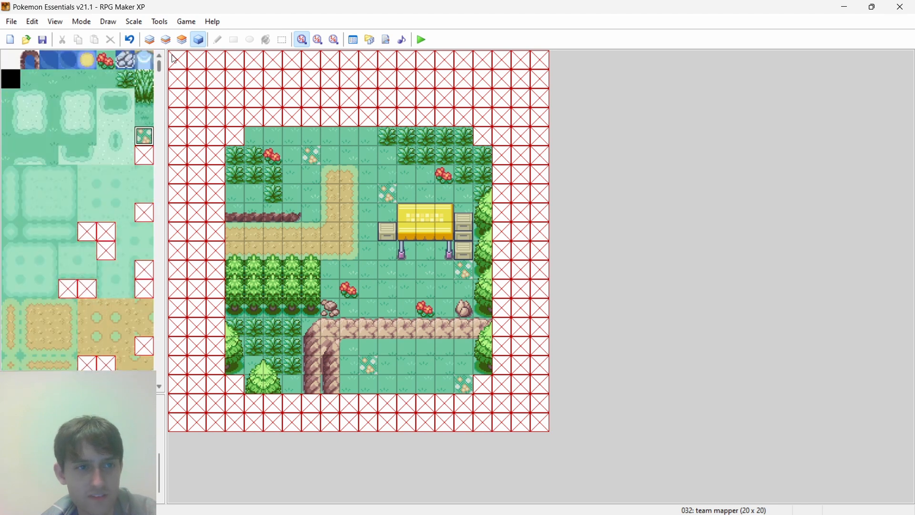
click(151, 39)
right_click(231, 114)
mouse_move(252, 134)
mouse_down()
mouse_move(473, 140)
mouse_move(491, 393)
mouse_move(236, 388)
mouse_move(237, 155)
mouse_up()
- On layer 2, cover the ledge and tree parts overhanging the plot's west, south and east edges with the crossed-out placeholder tile
key(F6)
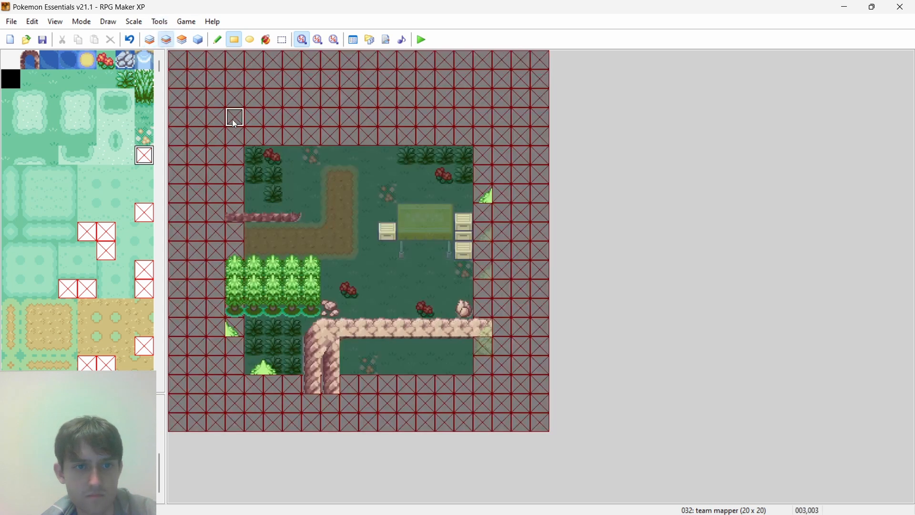
drag(235, 191, 234, 348)
mouse_move(273, 384)
mouse_down()
mouse_move(465, 403)
mouse_move(465, 387)
mouse_move(490, 375)
mouse_move(502, 170)
mouse_up()
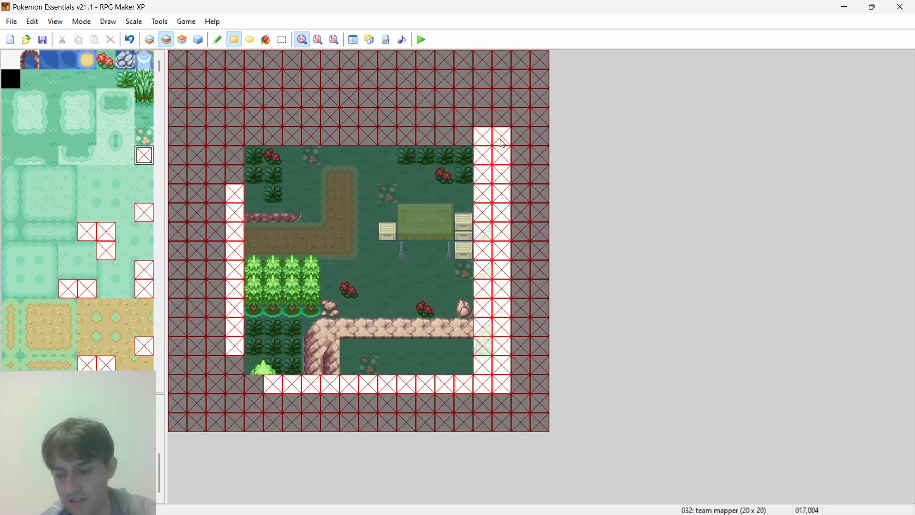
- On layer 3, clear the tree pieces overhanging the plot's east edge by filling that area with the blank tile
click(180, 41)
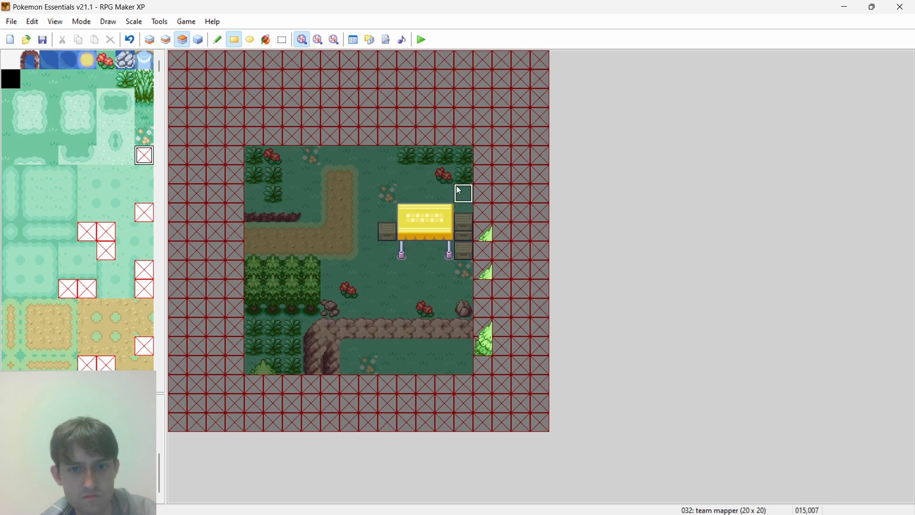
drag(495, 231, 522, 403)
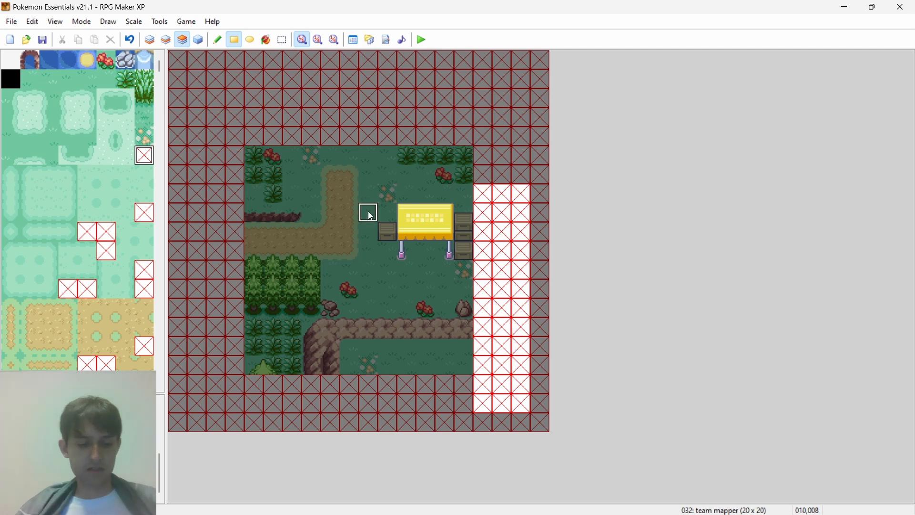
right_click(491, 170)
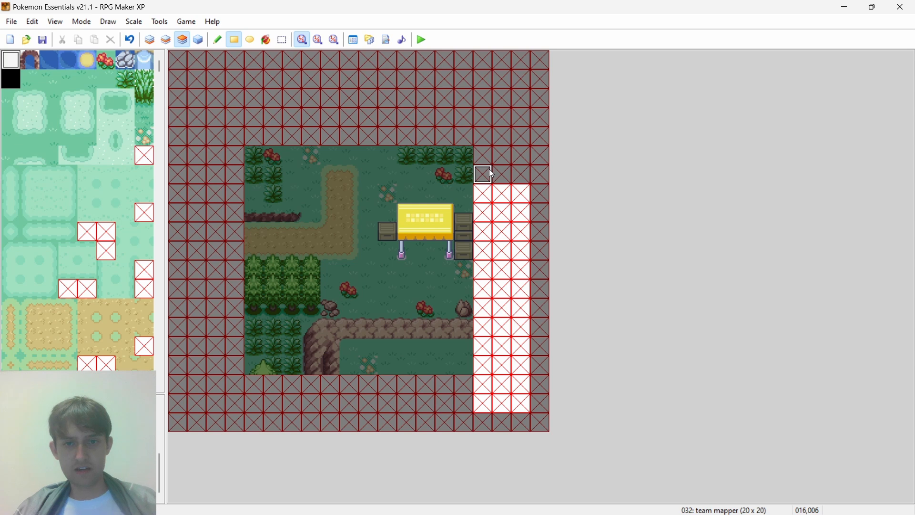
drag(490, 169, 567, 401)
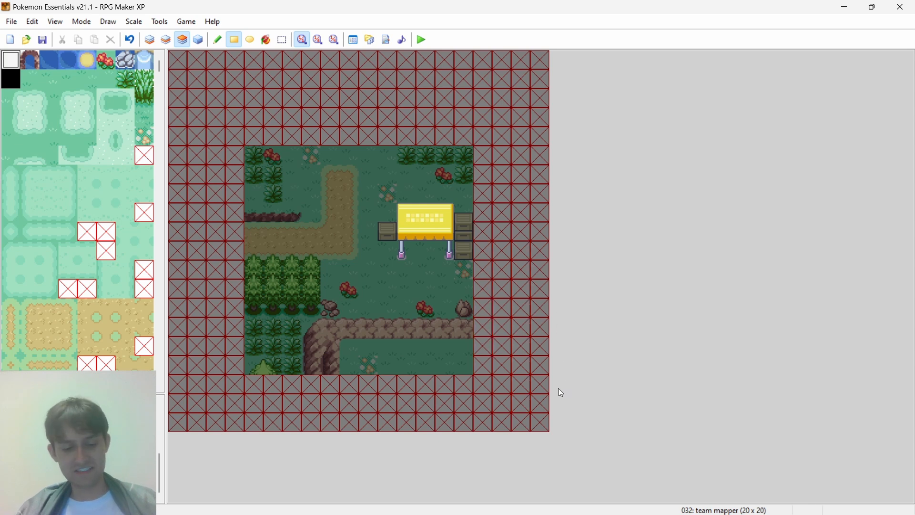